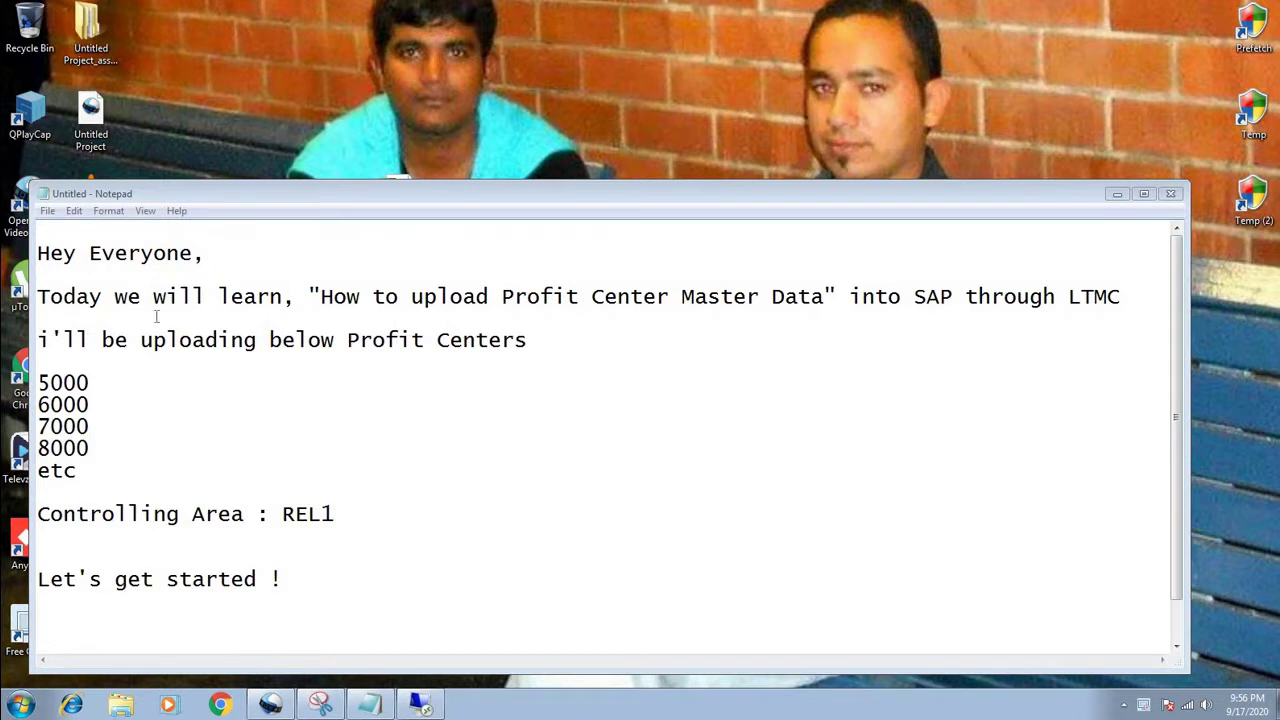
# - Review the Notepad notes on the LTMC upload topic, the profit centers 5000 to 8000 and controlling area REL1
pyautogui.moveTo(38, 254); pyautogui.dragTo(211, 257)
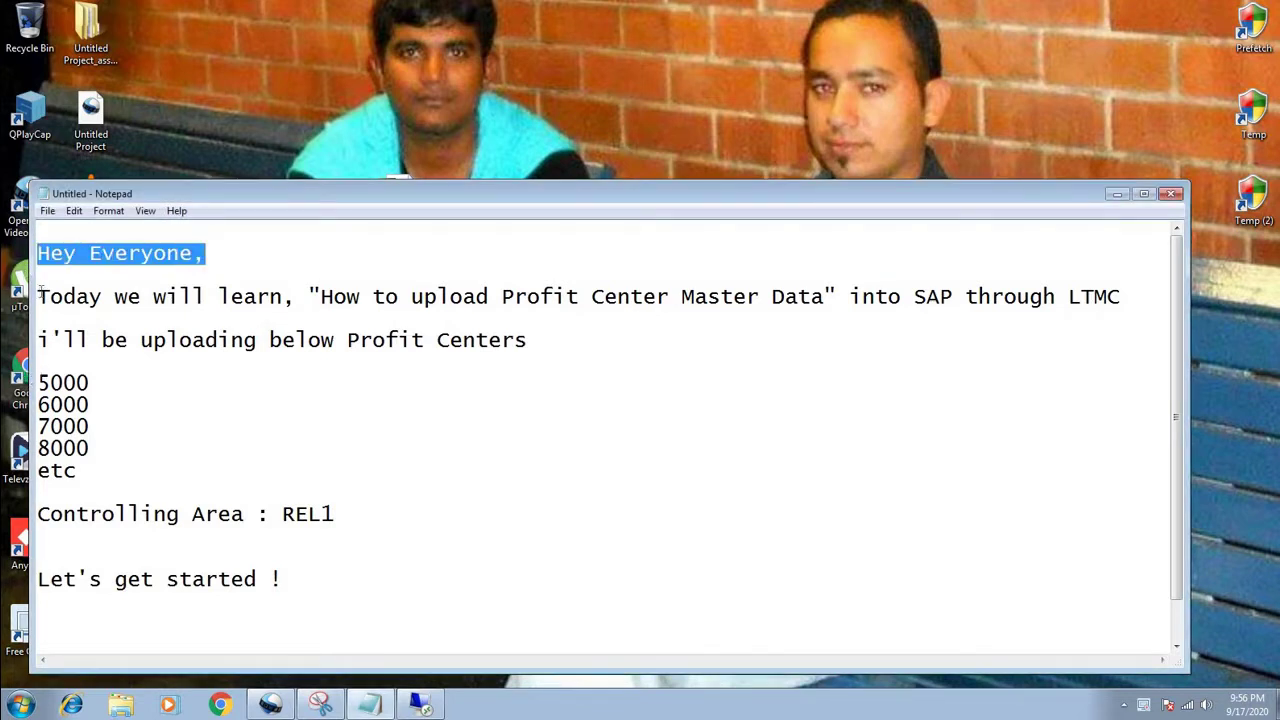
pyautogui.moveTo(38, 296); pyautogui.dragTo(1068, 297)
pyautogui.click(1135, 297)
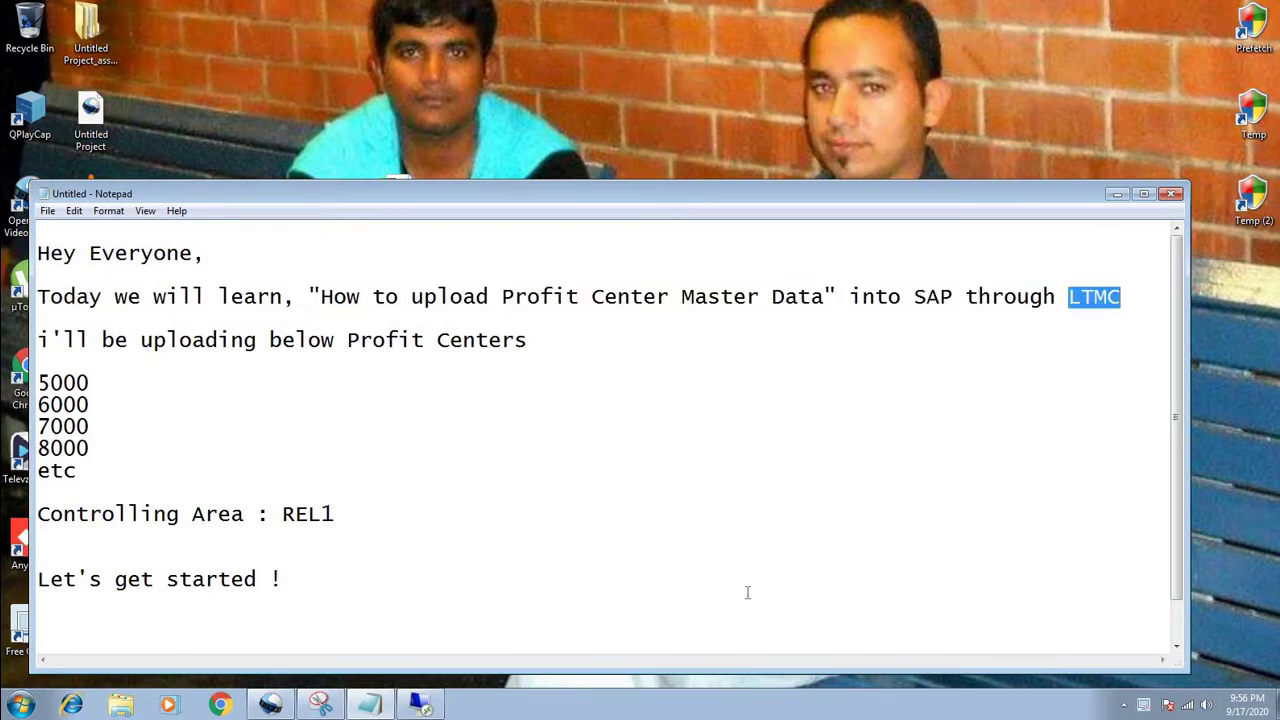
pyautogui.moveTo(543, 346); pyautogui.dragTo(31, 346)
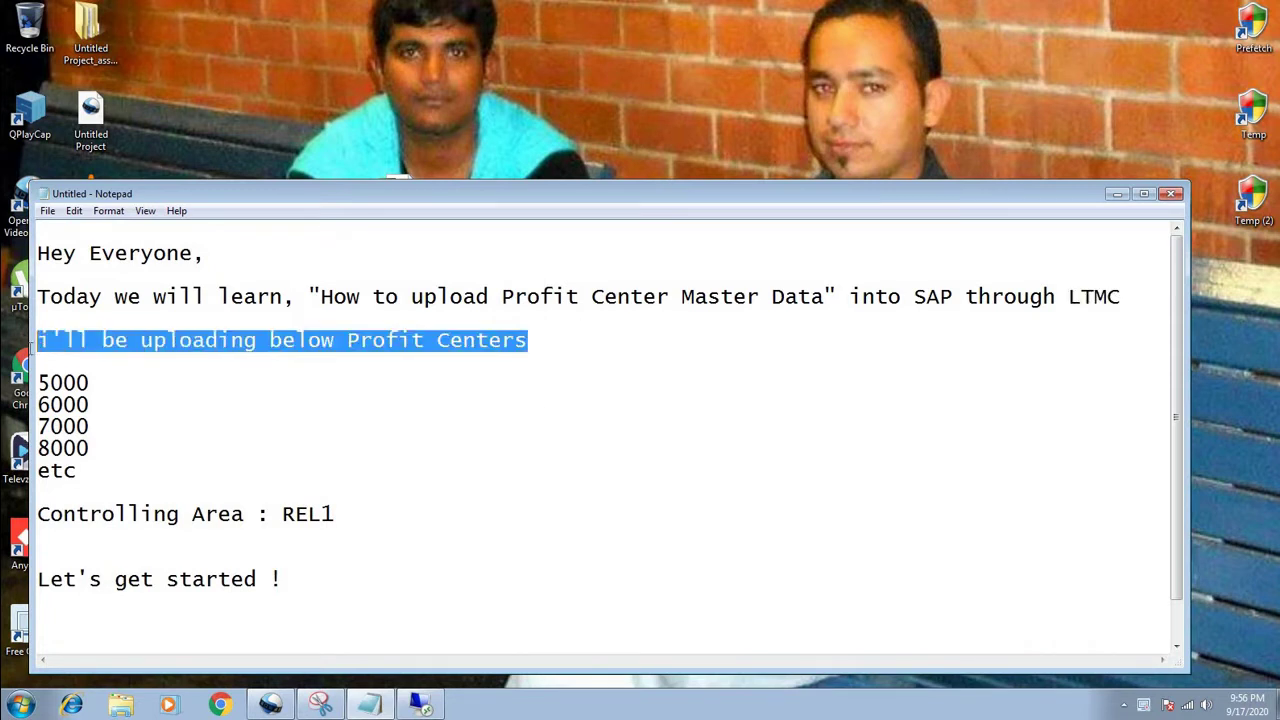
pyautogui.moveTo(100, 448); pyautogui.dragTo(37, 383)
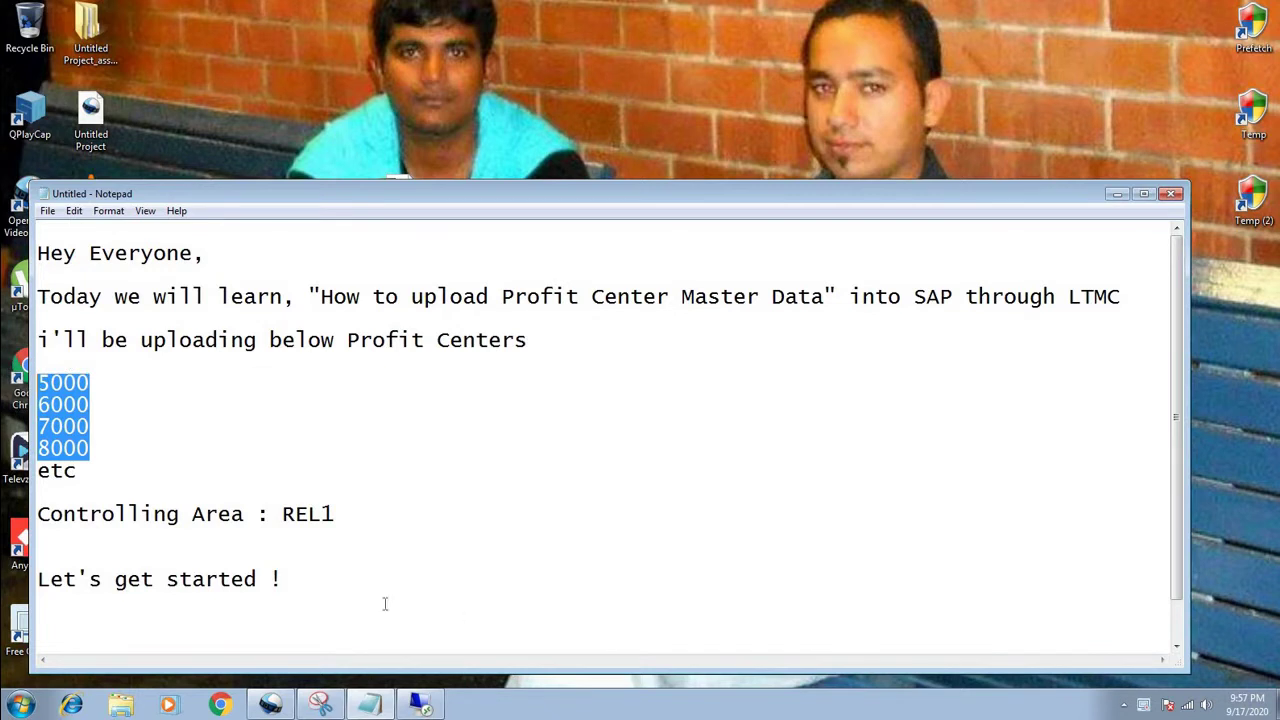
pyautogui.moveTo(340, 525); pyautogui.dragTo(43, 527)
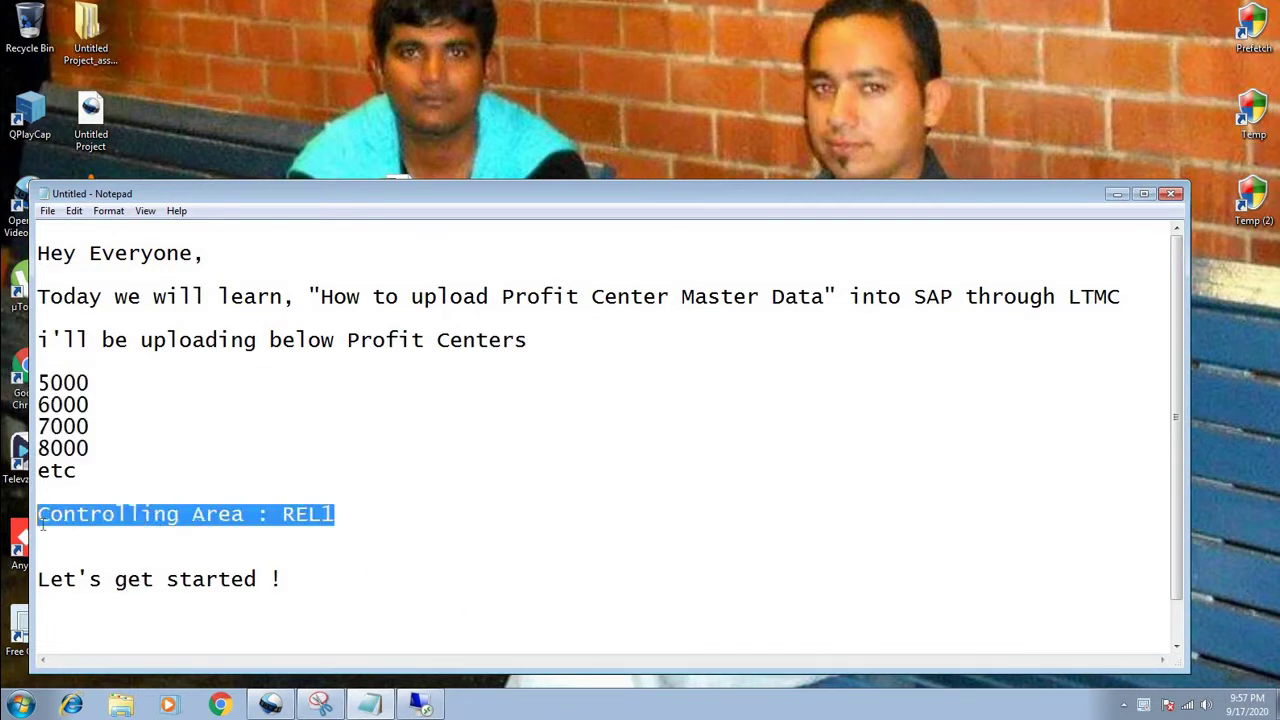
pyautogui.click(310, 503)
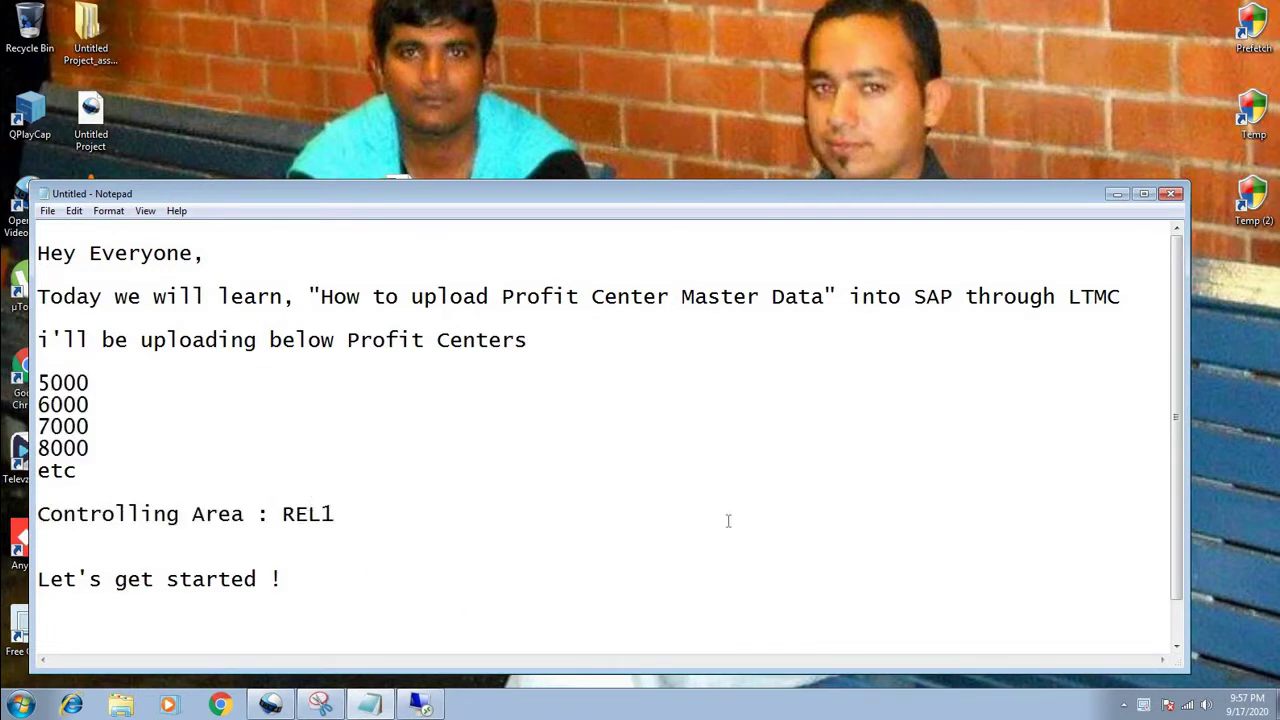
pyautogui.hotkey('shift', 'Home')
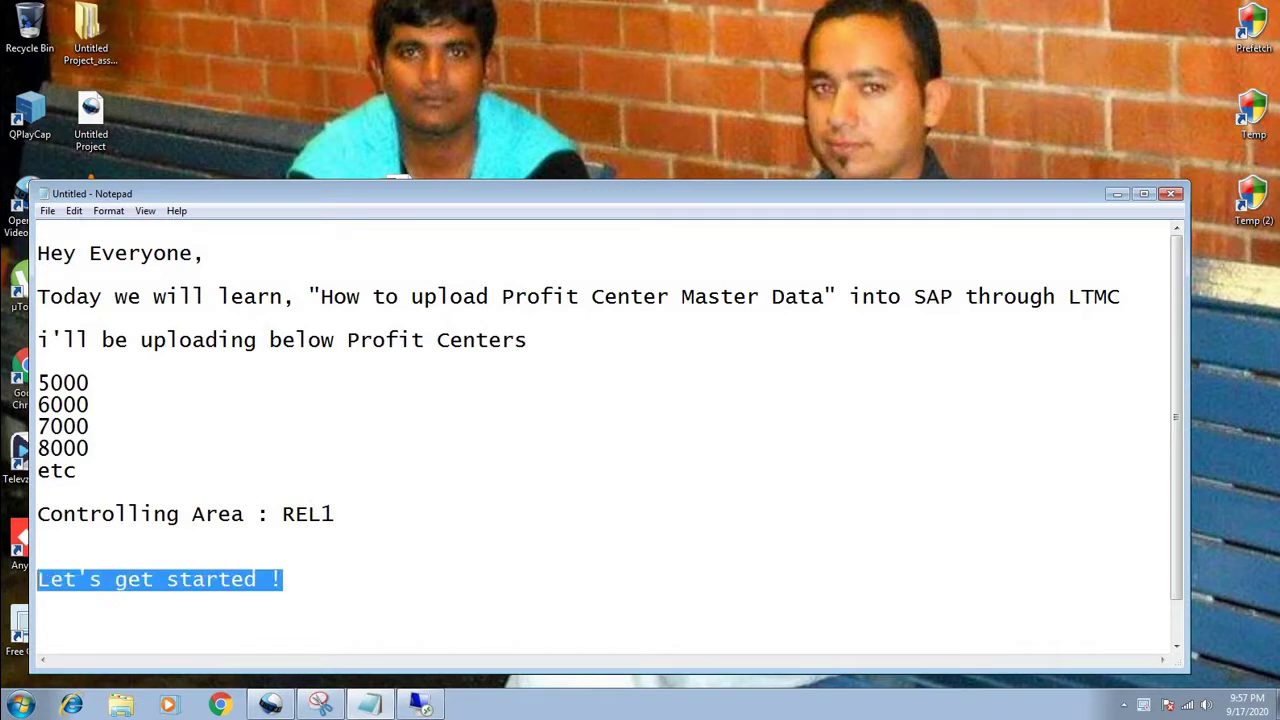
# - Switch to the remote SAP session, run transaction LTMC and maximize the Migrate Your Data browser window
pyautogui.click(422, 707)
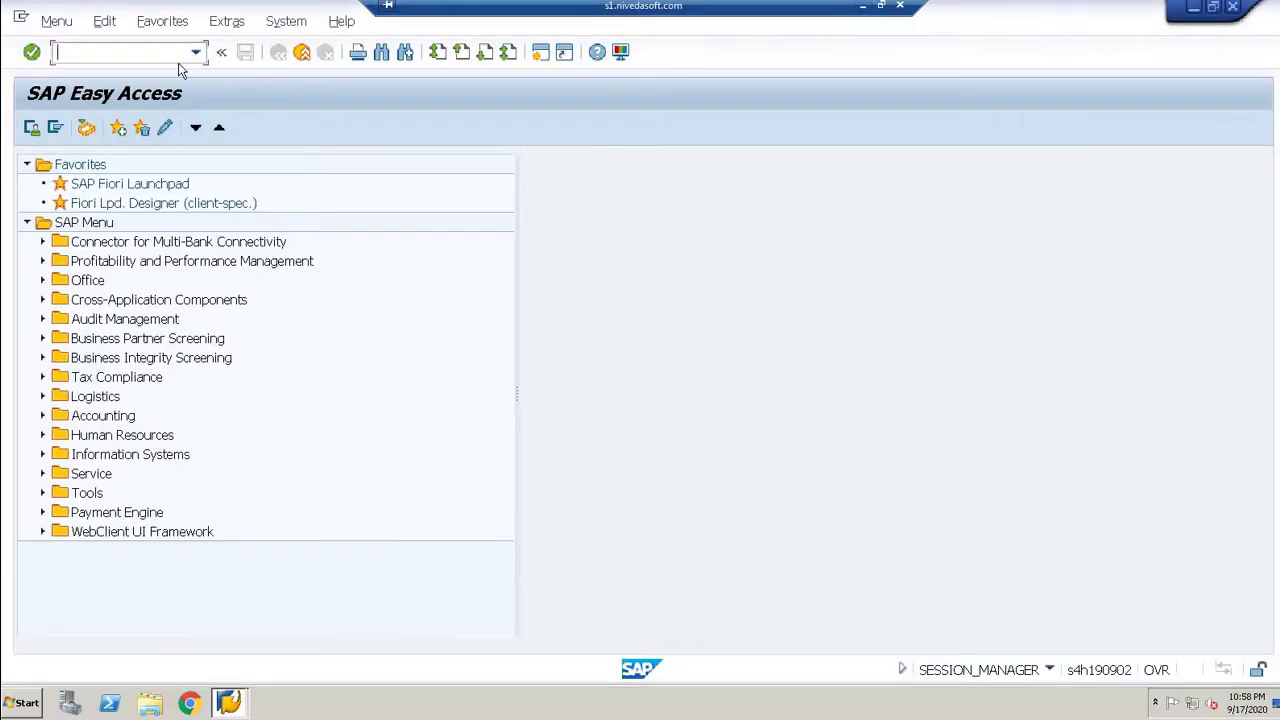
pyautogui.write('LTMC')
pyautogui.press('Return')
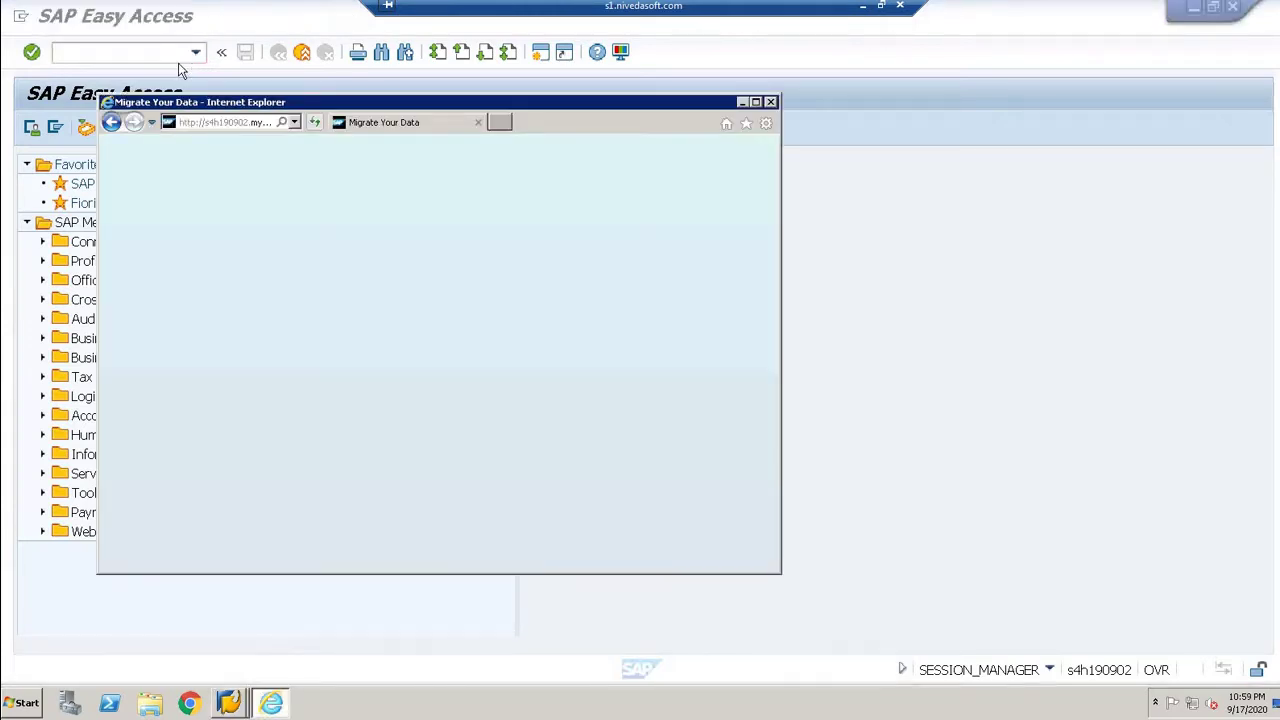
pyautogui.click(756, 102)
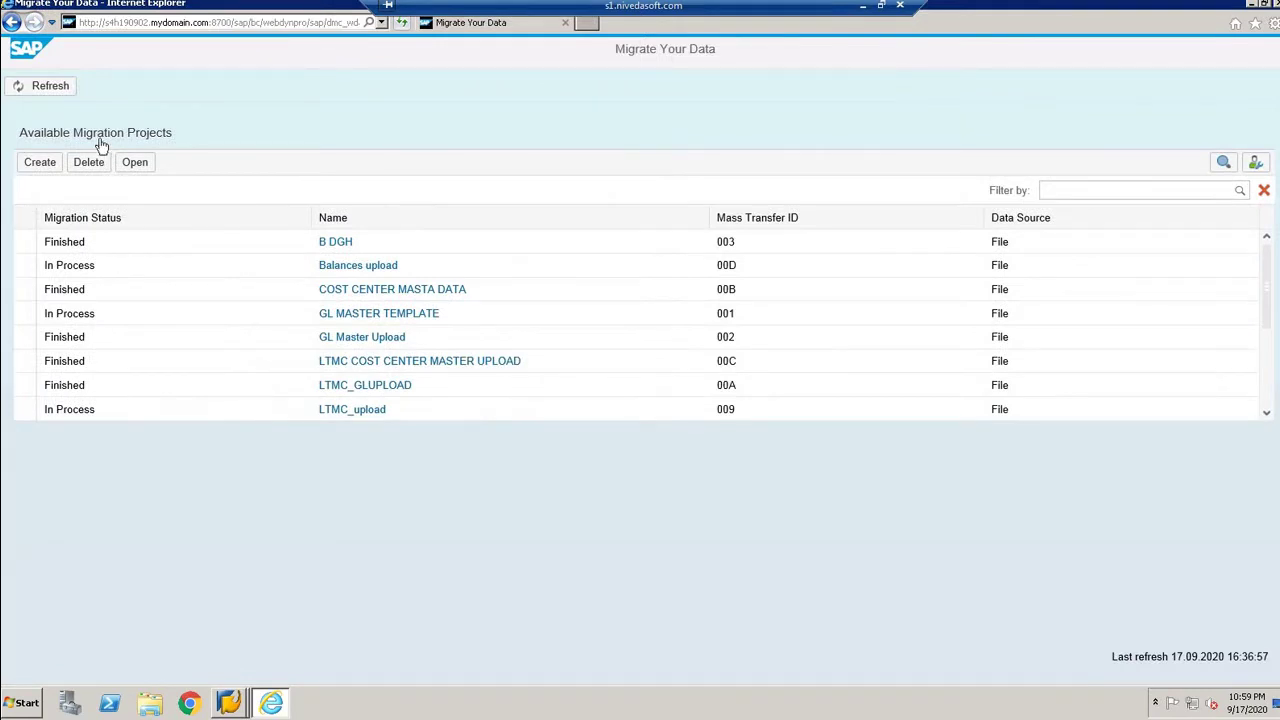
# - Create a migration project named PROFIT CENTER MASTER UPLOAD1 that transfers data from file
pyautogui.click(40, 165)
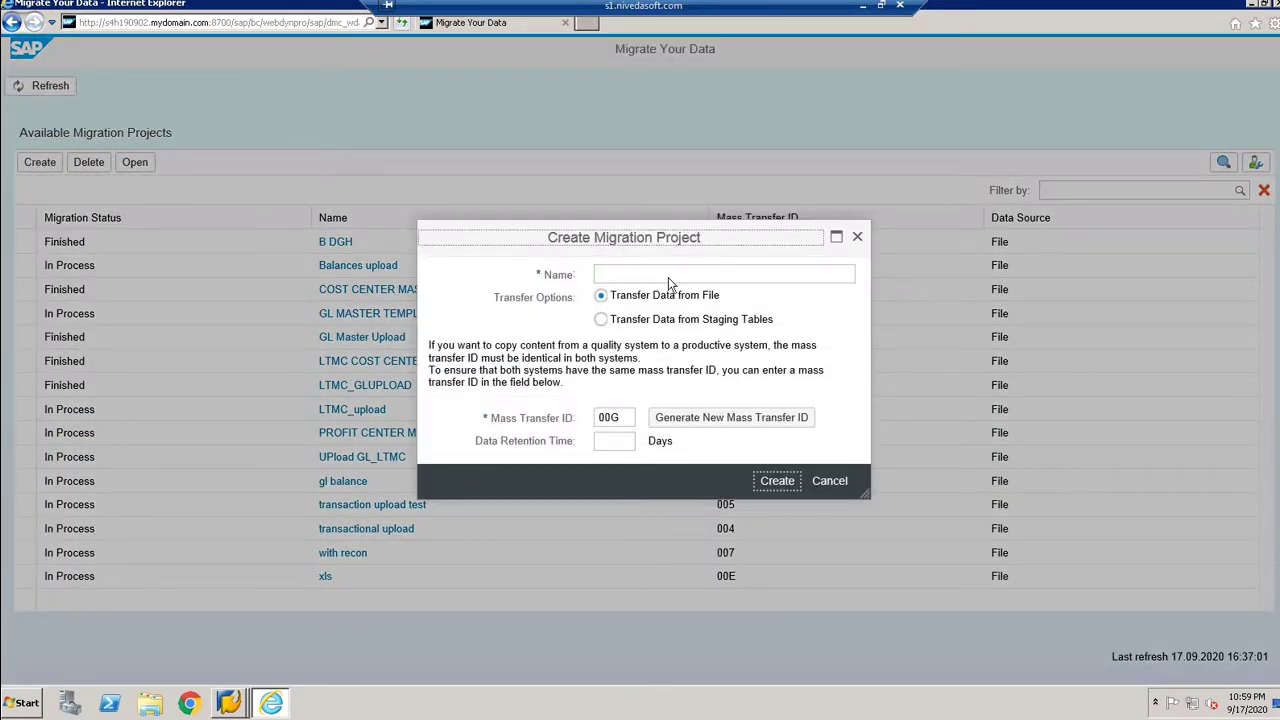
pyautogui.click(667, 275)
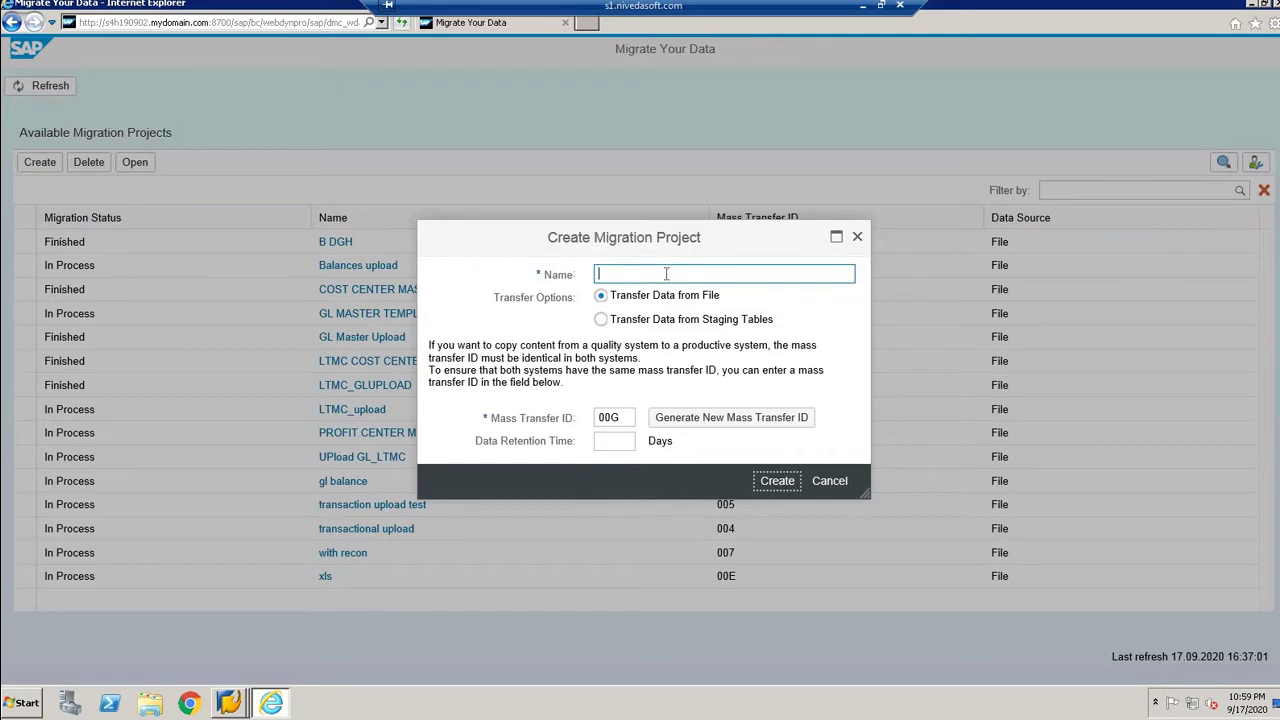
pyautogui.write('PROFIT CENTER MASTERE UPLOAD')
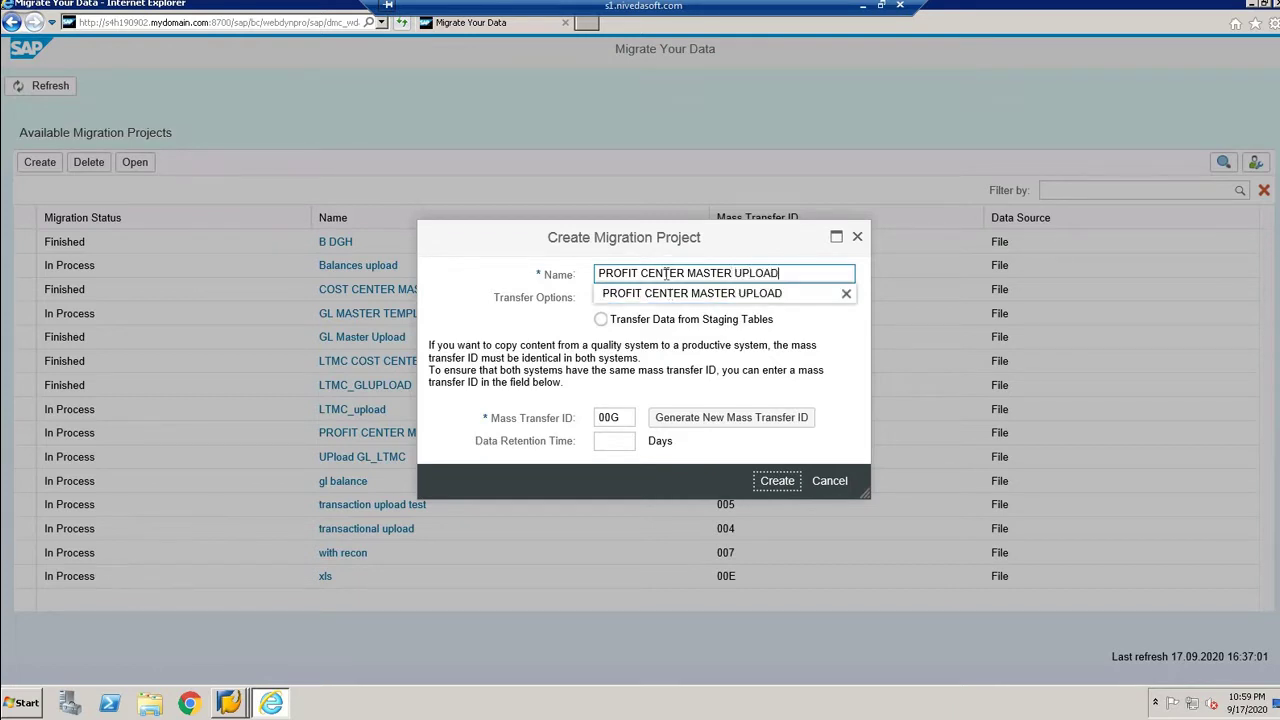
pyautogui.press('Return')
pyautogui.click(772, 502)
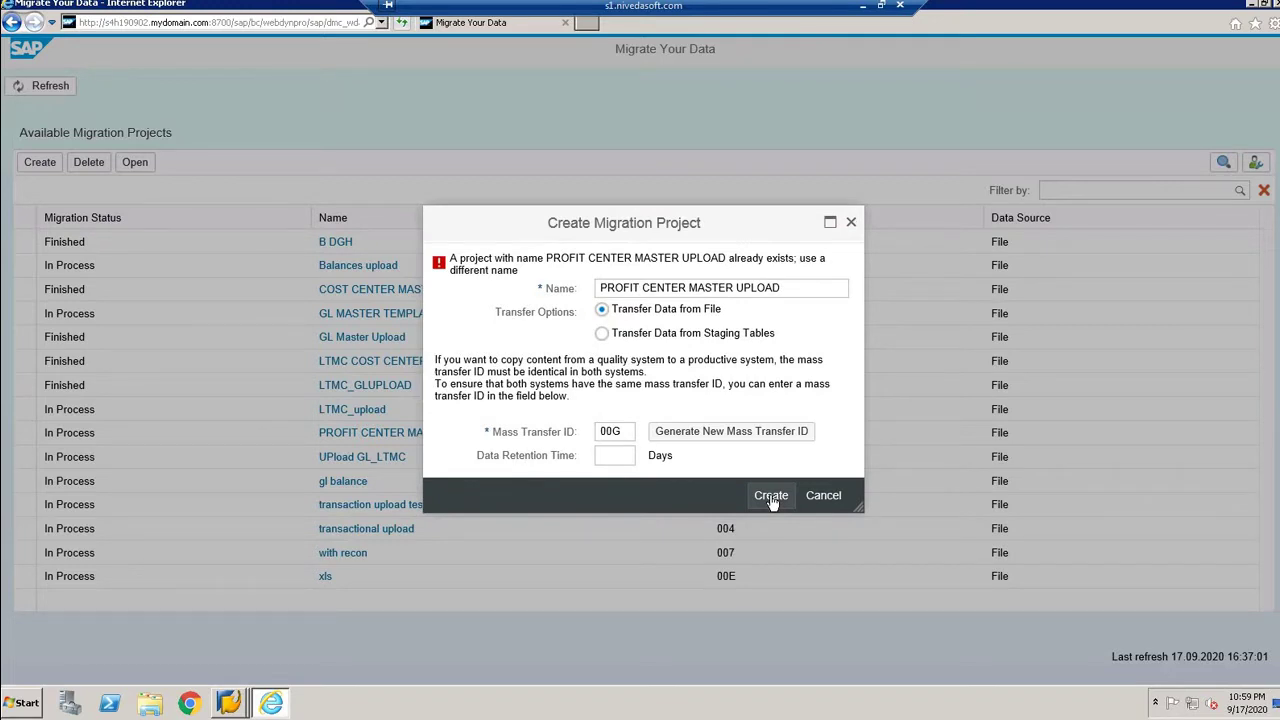
pyautogui.click(795, 289)
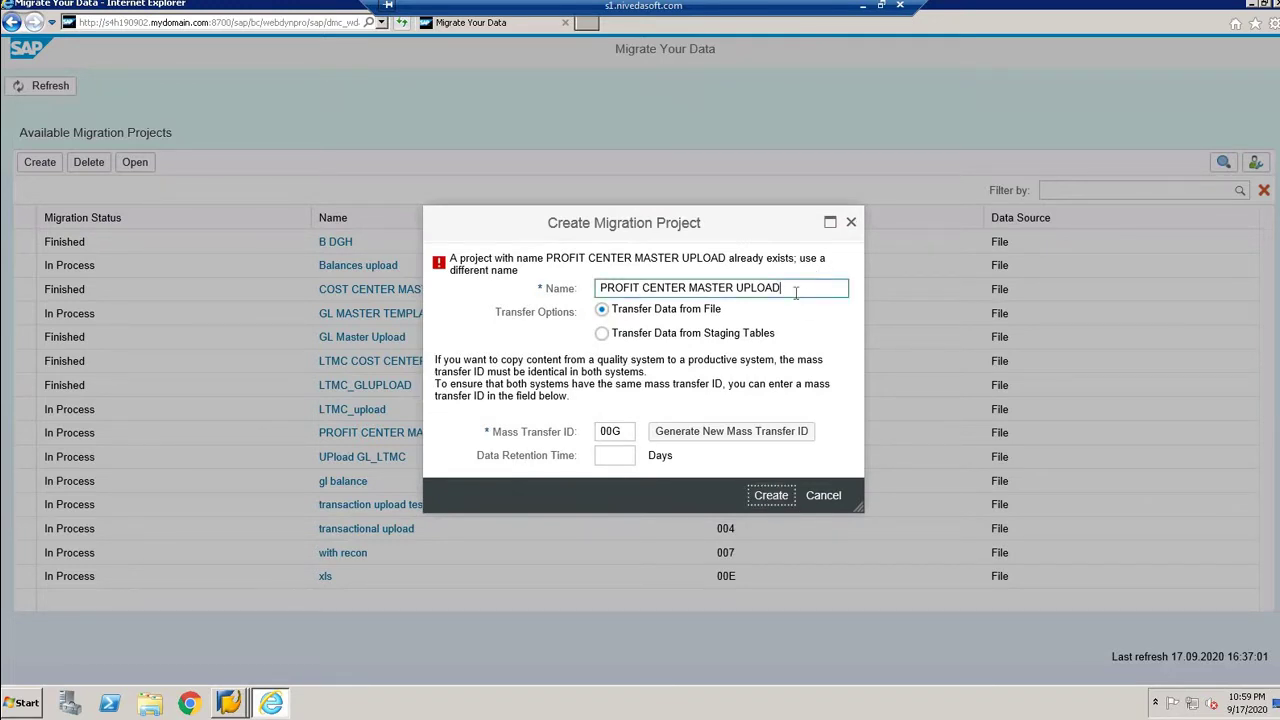
pyautogui.click(772, 500)
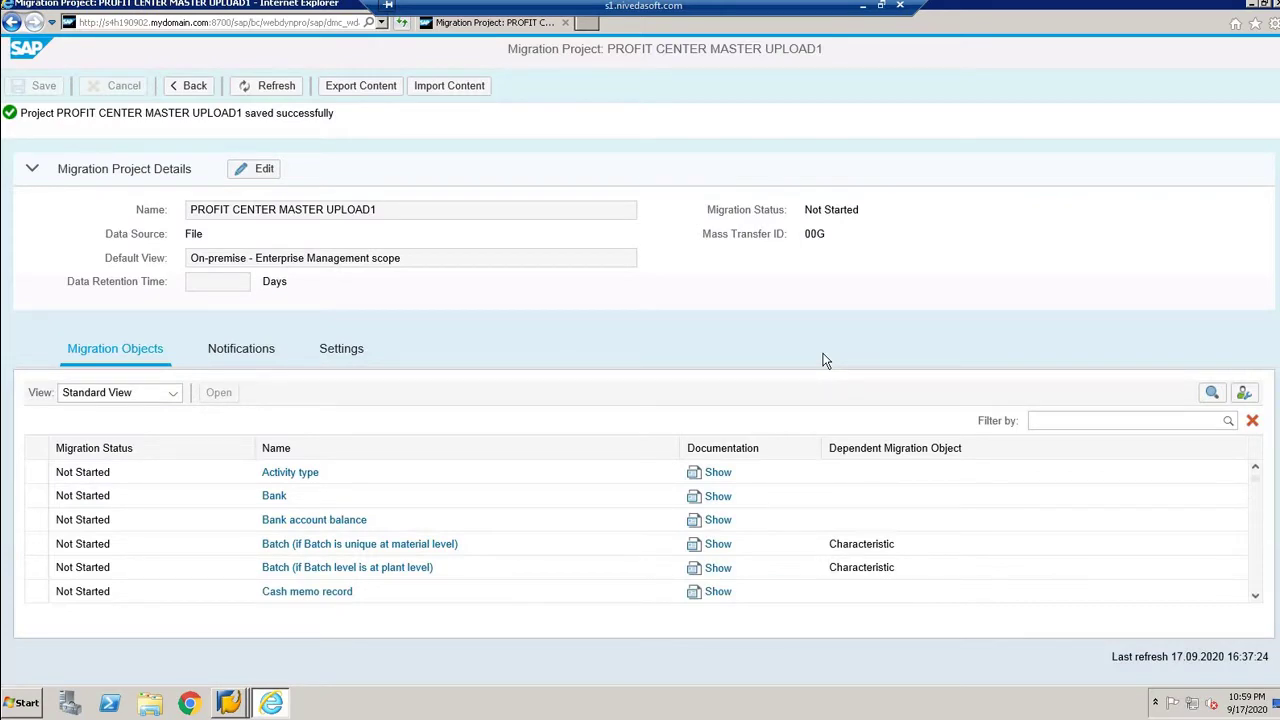
# - Filter the project's migration objects by PROFIT CENTER and open the Profit center object, accepting the dialog
pyautogui.click(1069, 422)
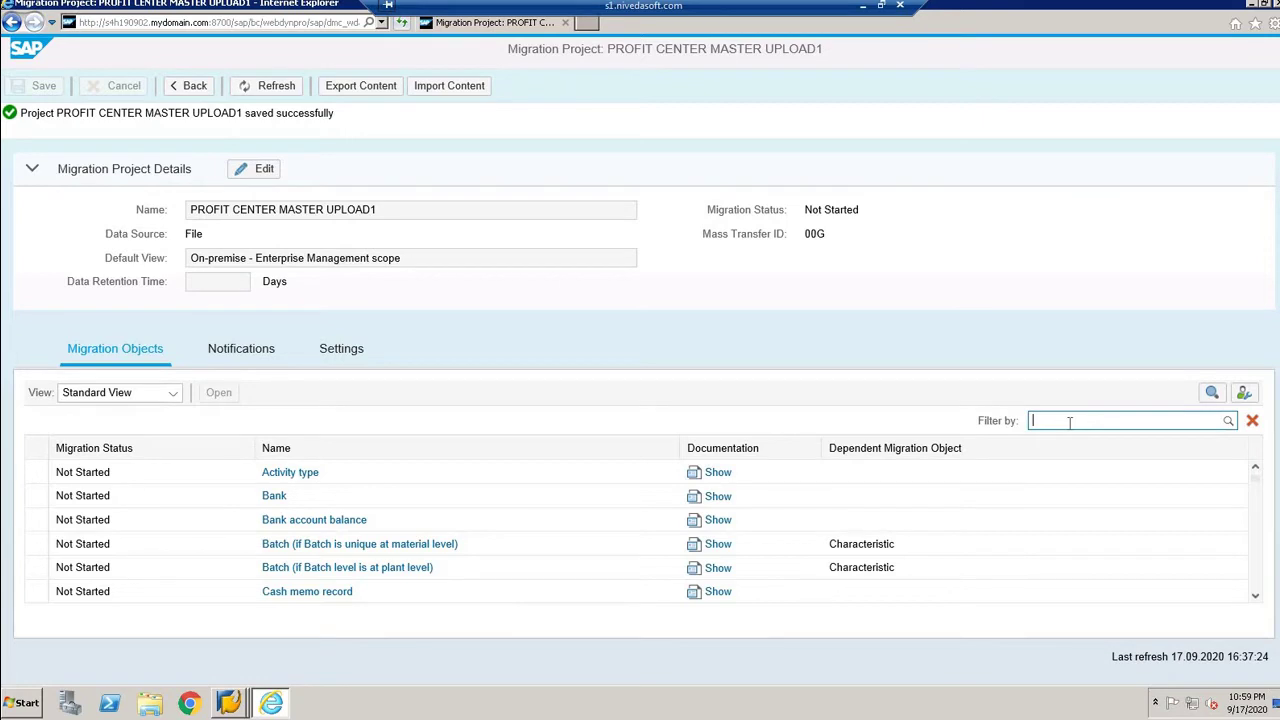
pyautogui.write('PROFIT CEN')
pyautogui.press('BackSpace')
pyautogui.write('ENTER')
pyautogui.press('Return')
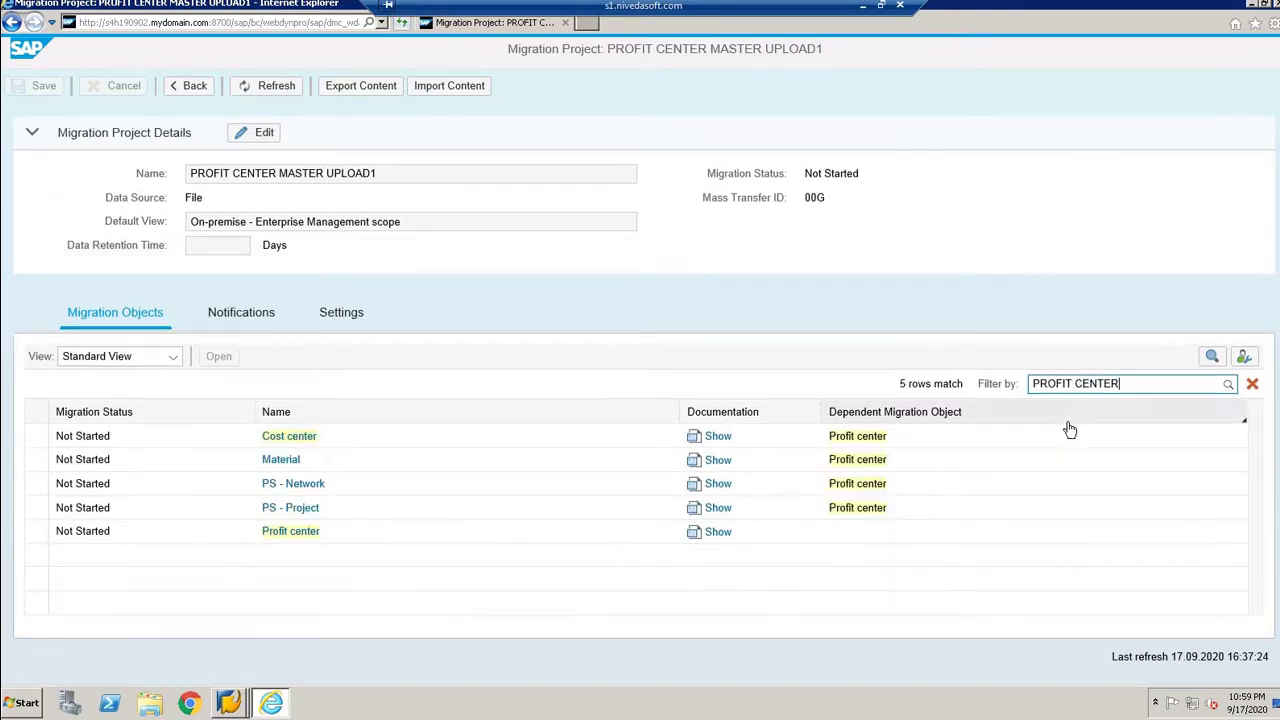
pyautogui.click(305, 530)
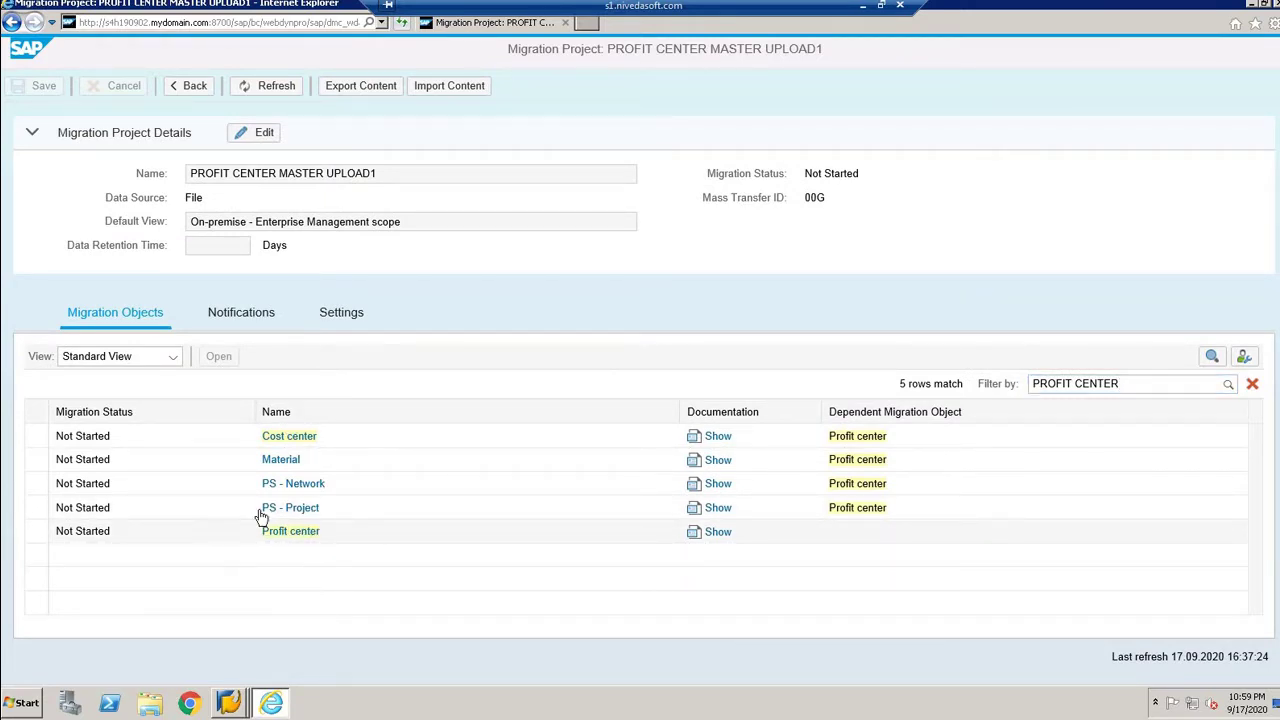
pyautogui.click(665, 421)
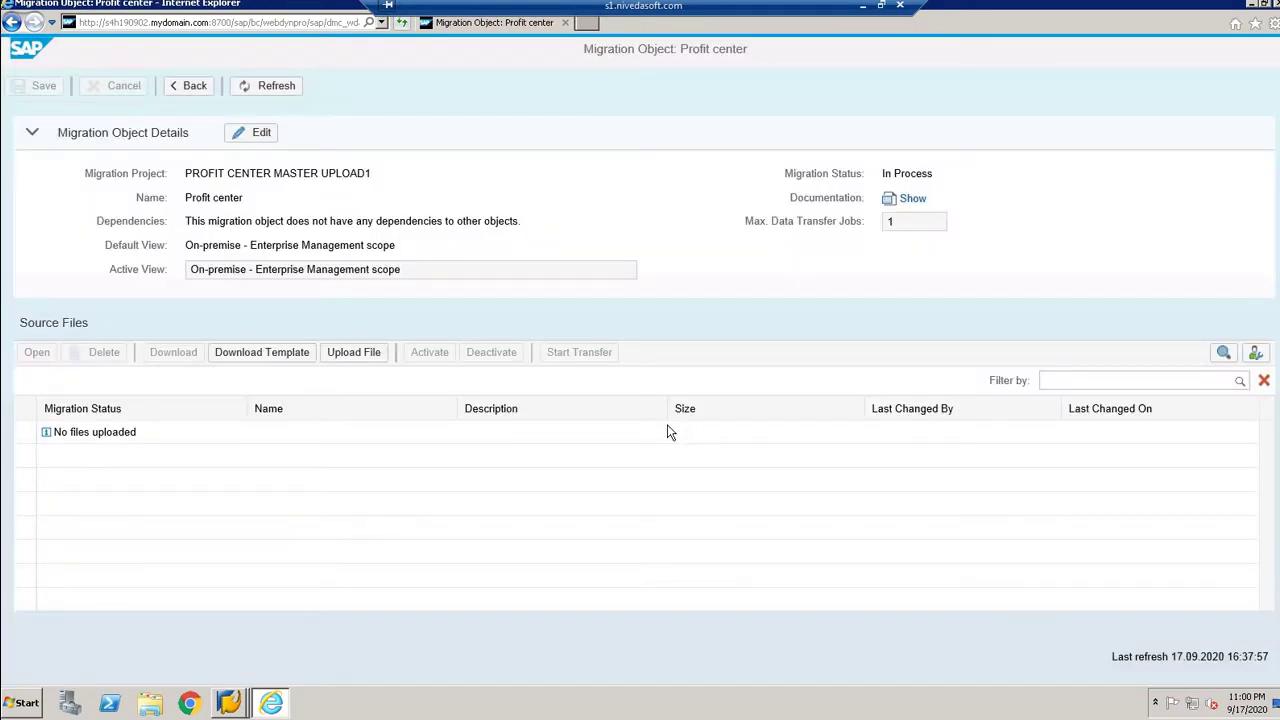
# - Download the Profit center template and save it to the Desktop as the XML document MASTER DATA UPLOAD_PROFIT CENTER
pyautogui.click(272, 357)
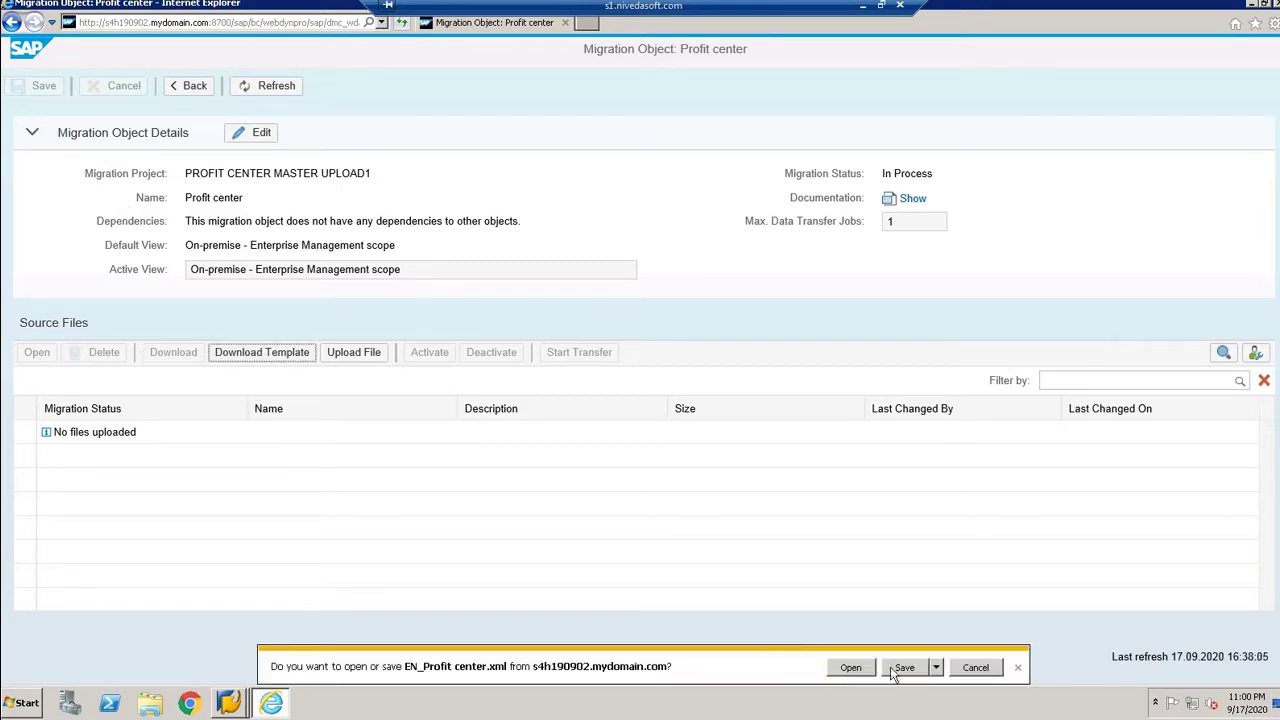
pyautogui.click(937, 668)
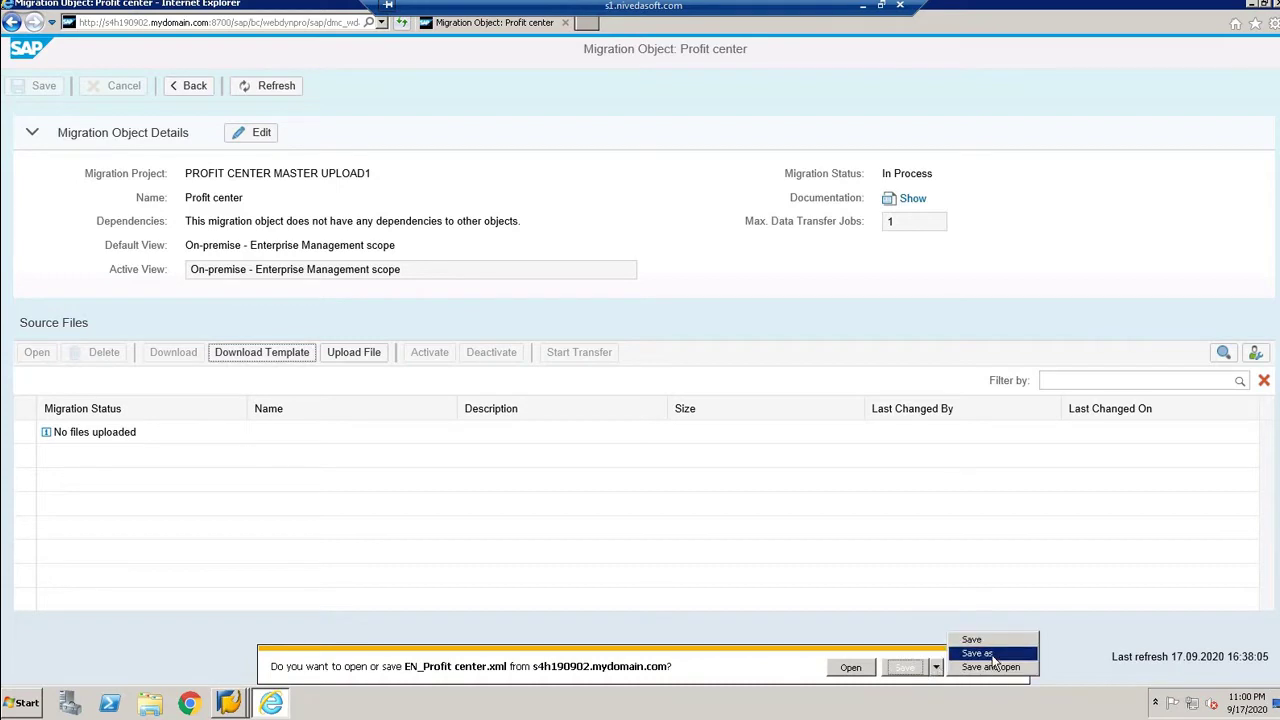
pyautogui.click(993, 655)
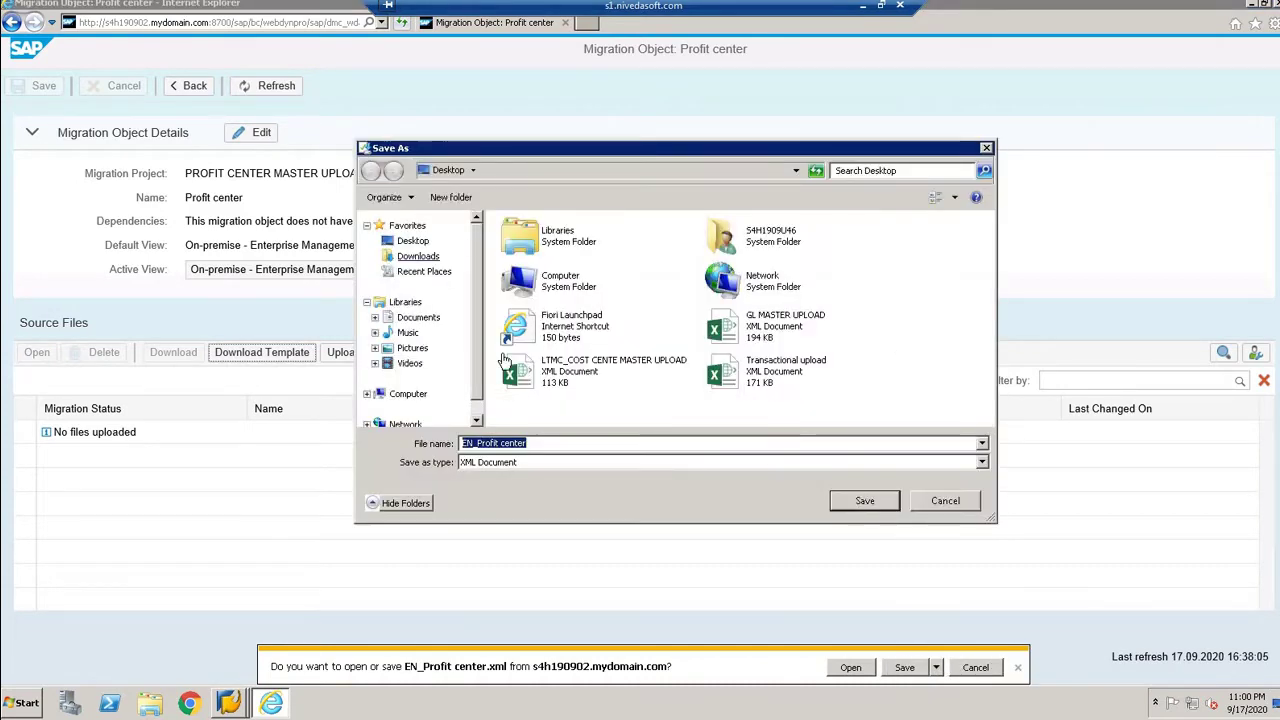
pyautogui.click(413, 241)
pyautogui.click(549, 446)
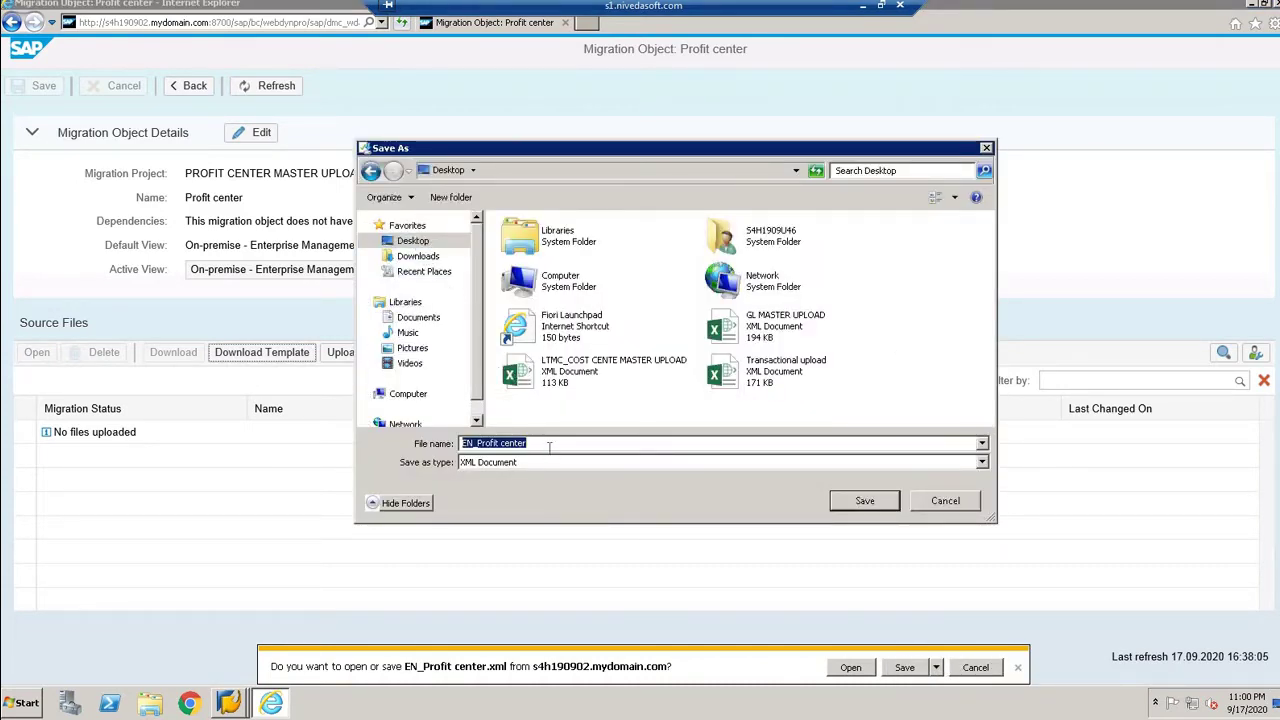
pyautogui.write('MA')
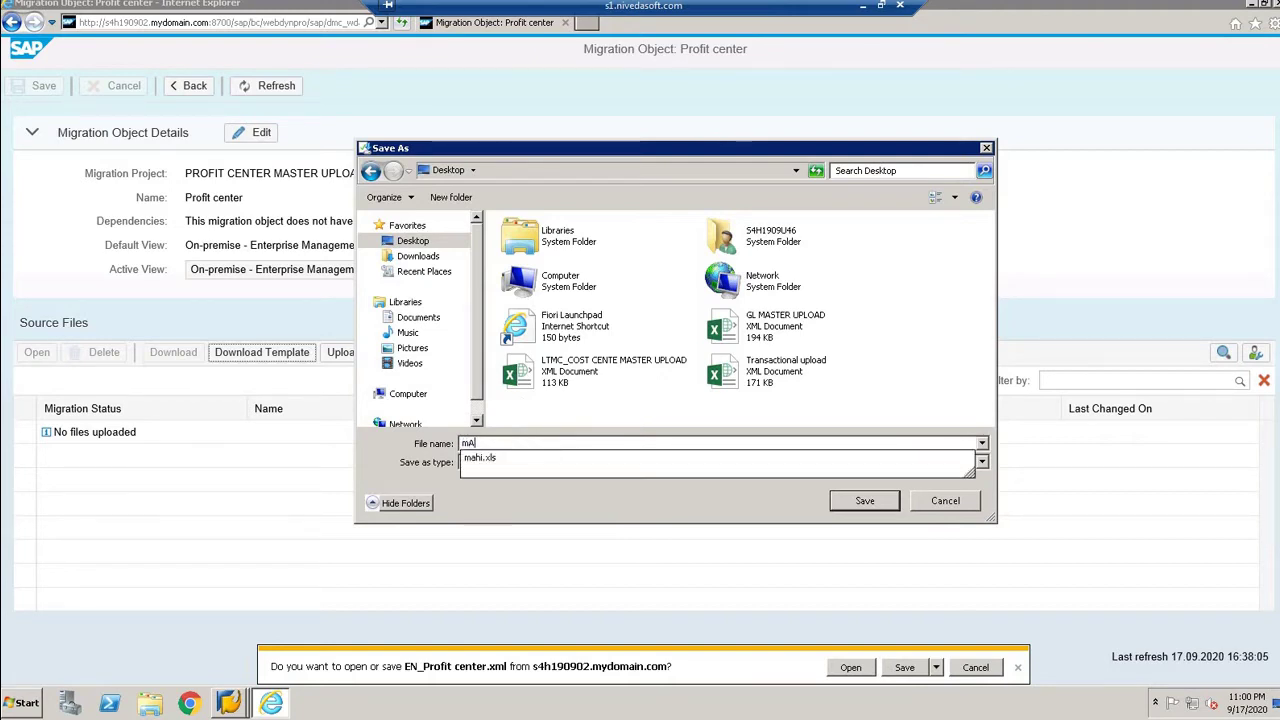
pyautogui.write('STER D')
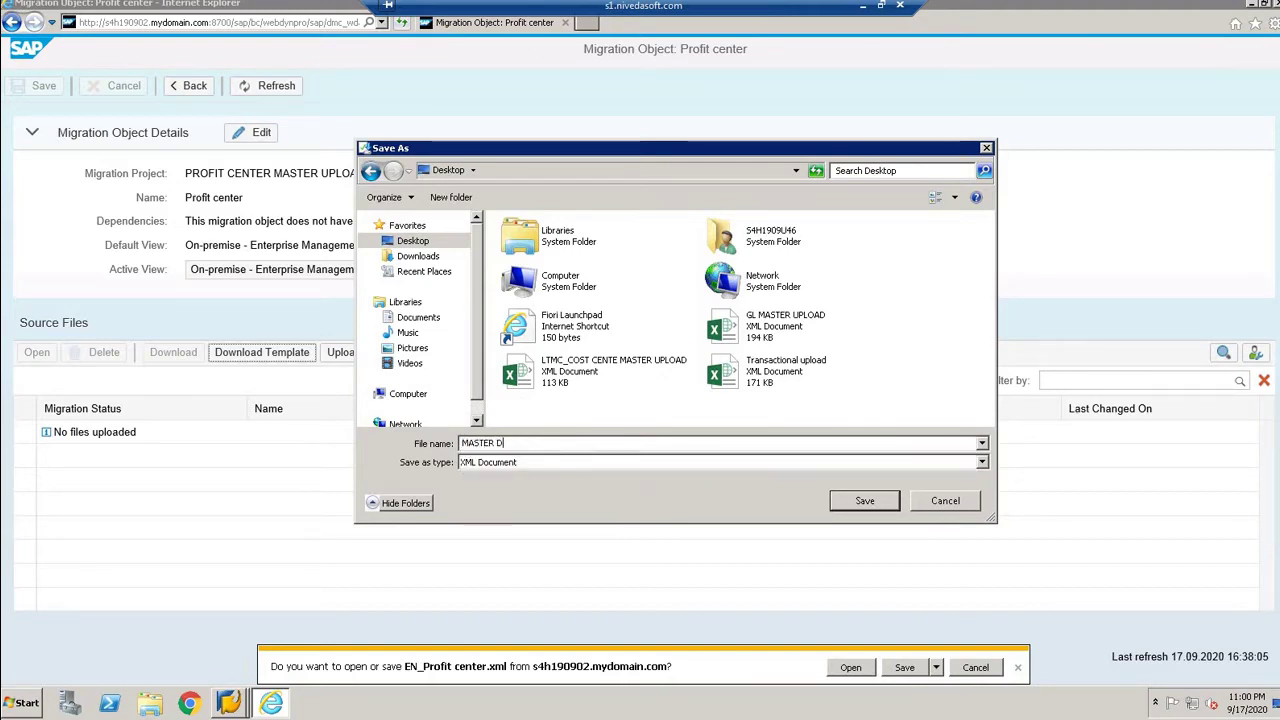
pyautogui.write('ATA UPLOAD)')
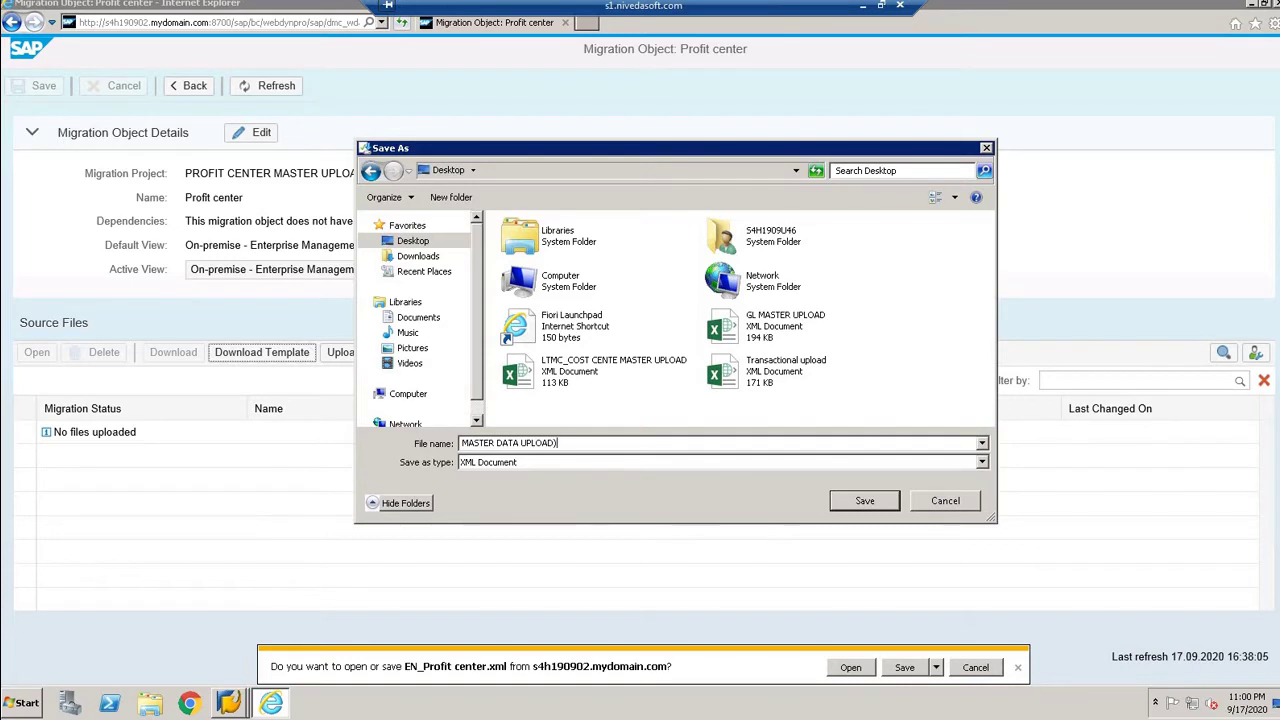
pyautogui.press('BackSpace')
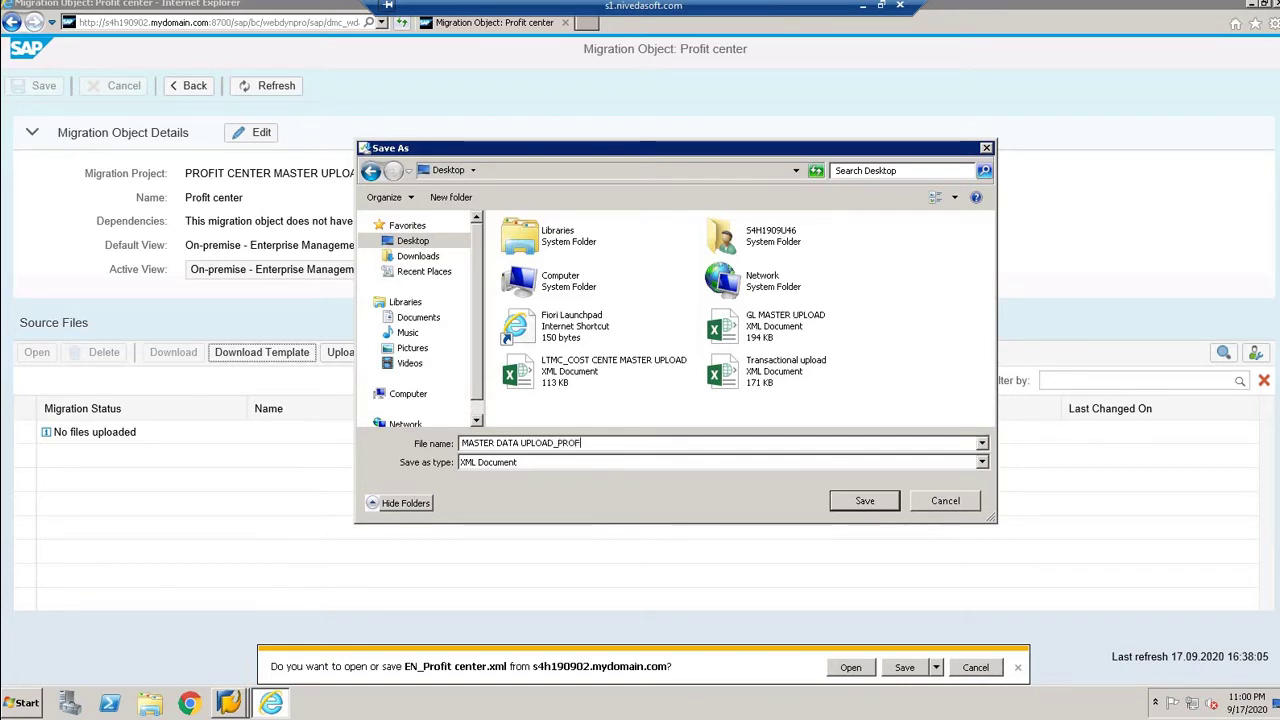
pyautogui.write('_PROFIT CENTER')
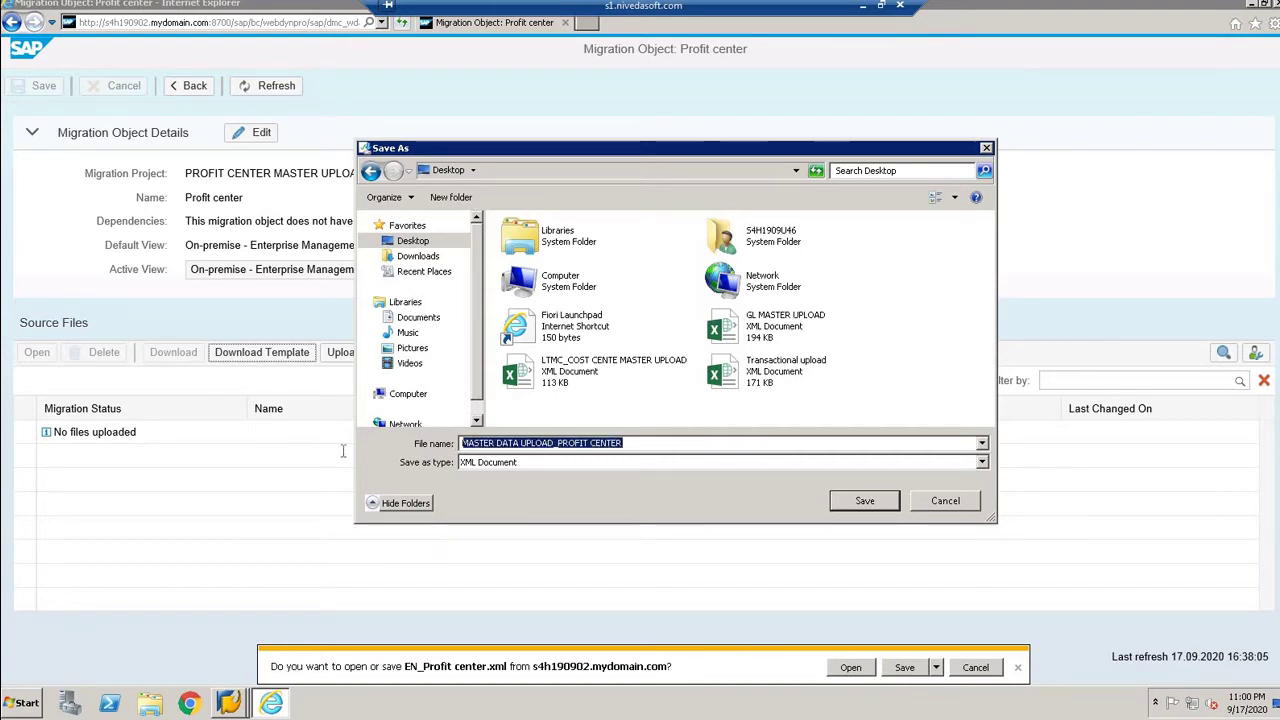
pyautogui.click(849, 507)
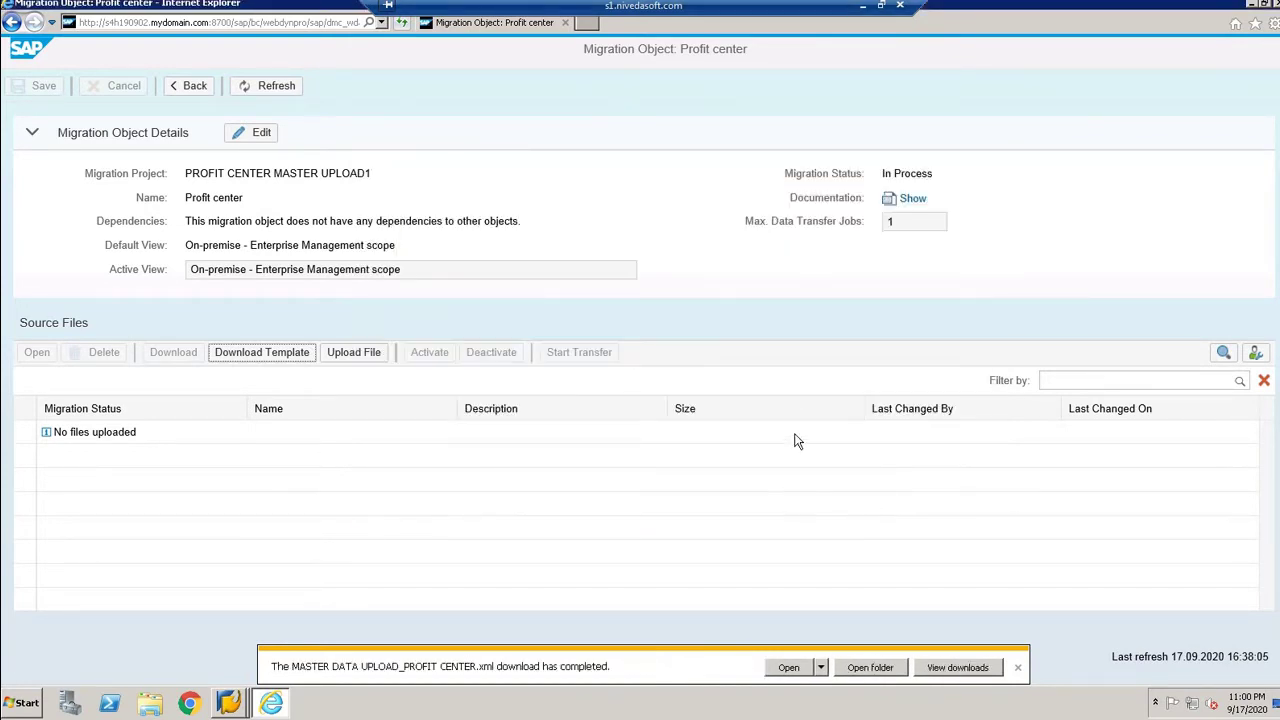
# - Open the downloaded template in Excel, enable editing and display the Profit center master record sheet
pyautogui.click(785, 675)
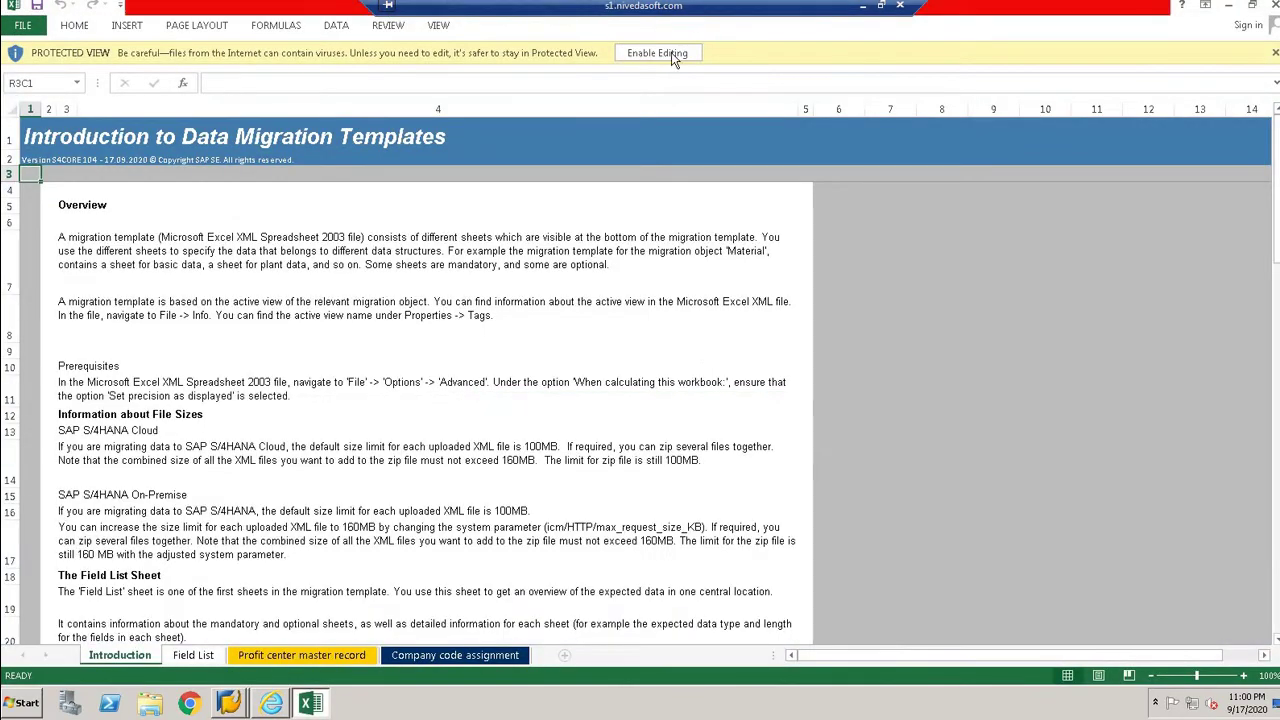
pyautogui.click(806, 499)
pyautogui.click(652, 52)
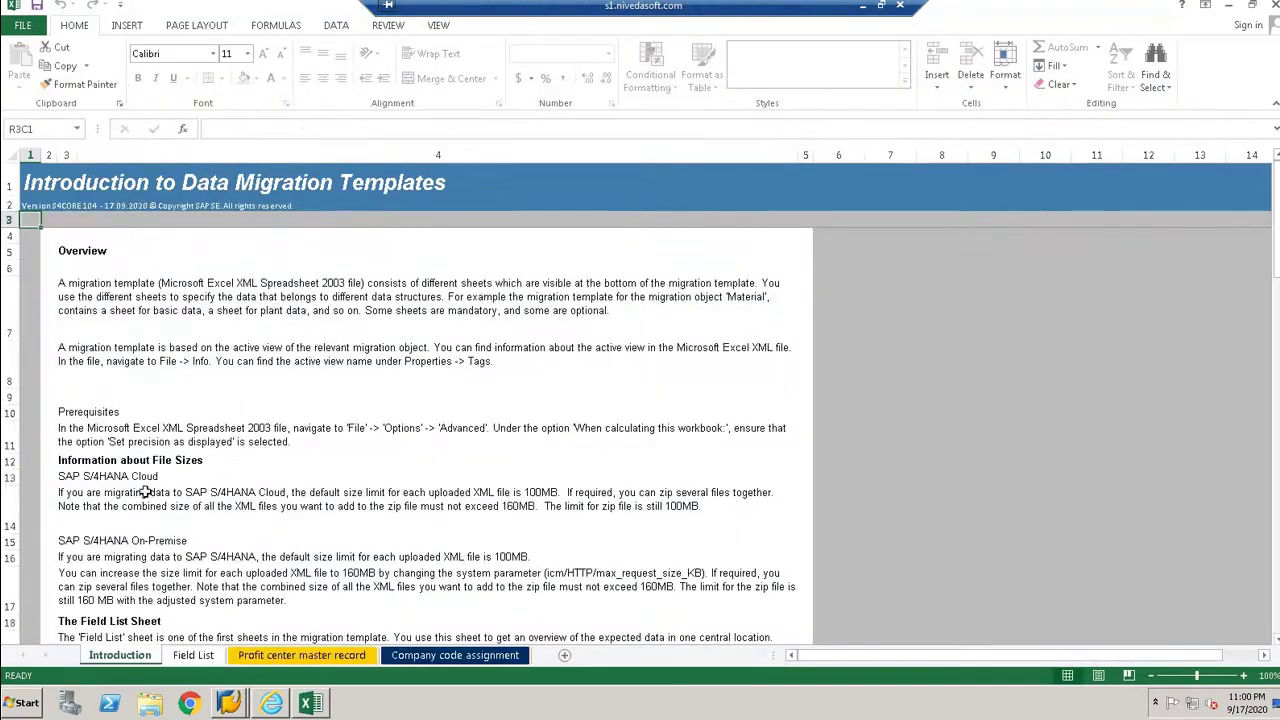
pyautogui.click(323, 658)
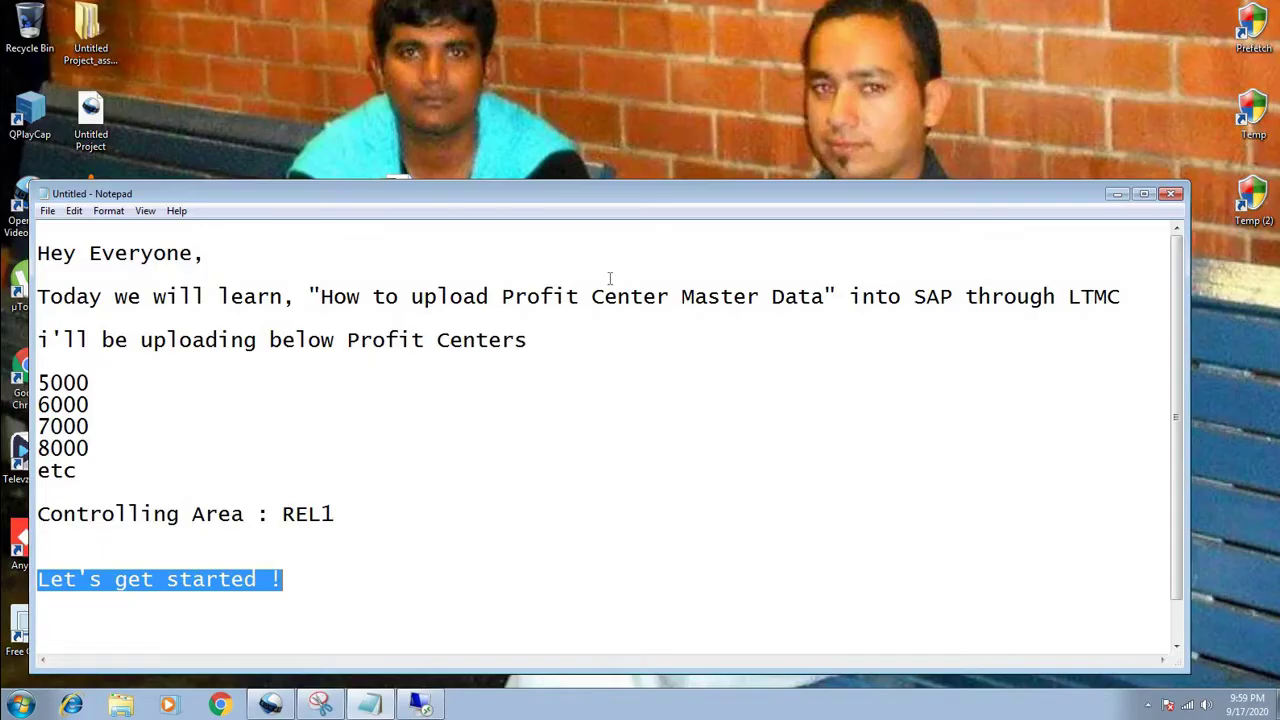
# - Copy the profit center numbers 5000, 6000, 7000 and 8000 from the Notepad notes
pyautogui.moveTo(91, 447); pyautogui.dragTo(38, 384)
pyautogui.rightClick(78, 404)
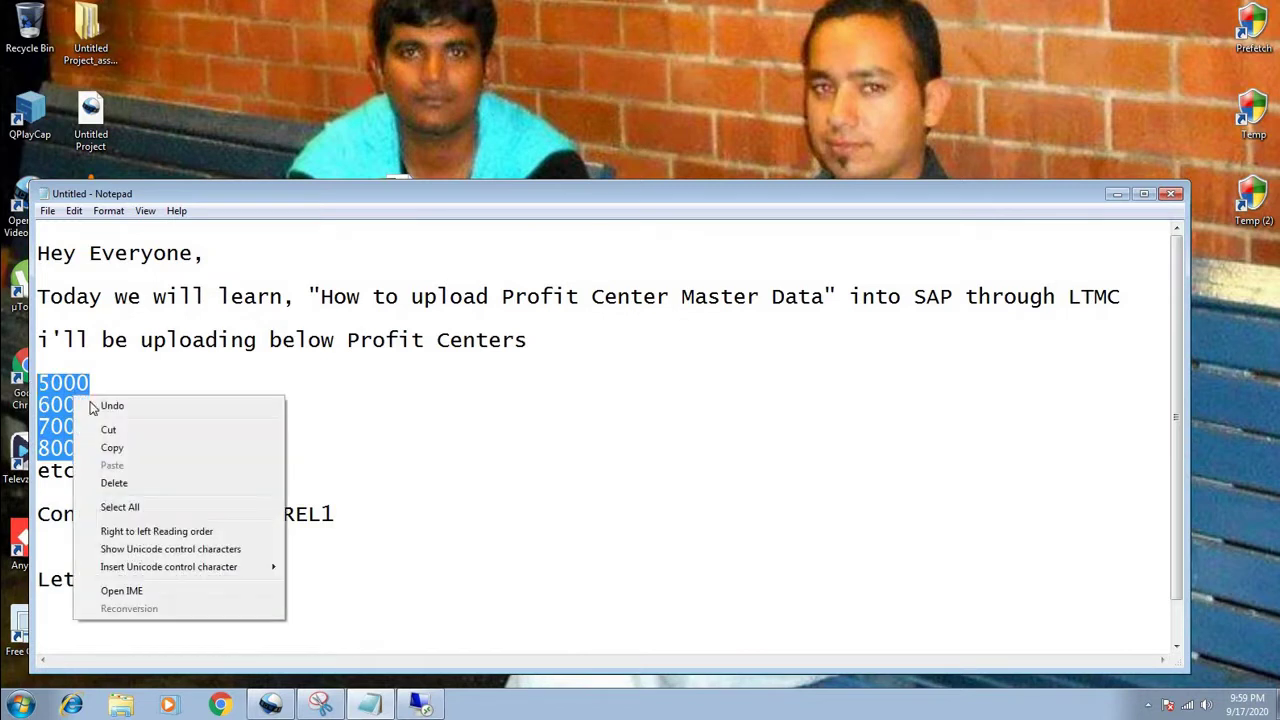
pyautogui.click(140, 450)
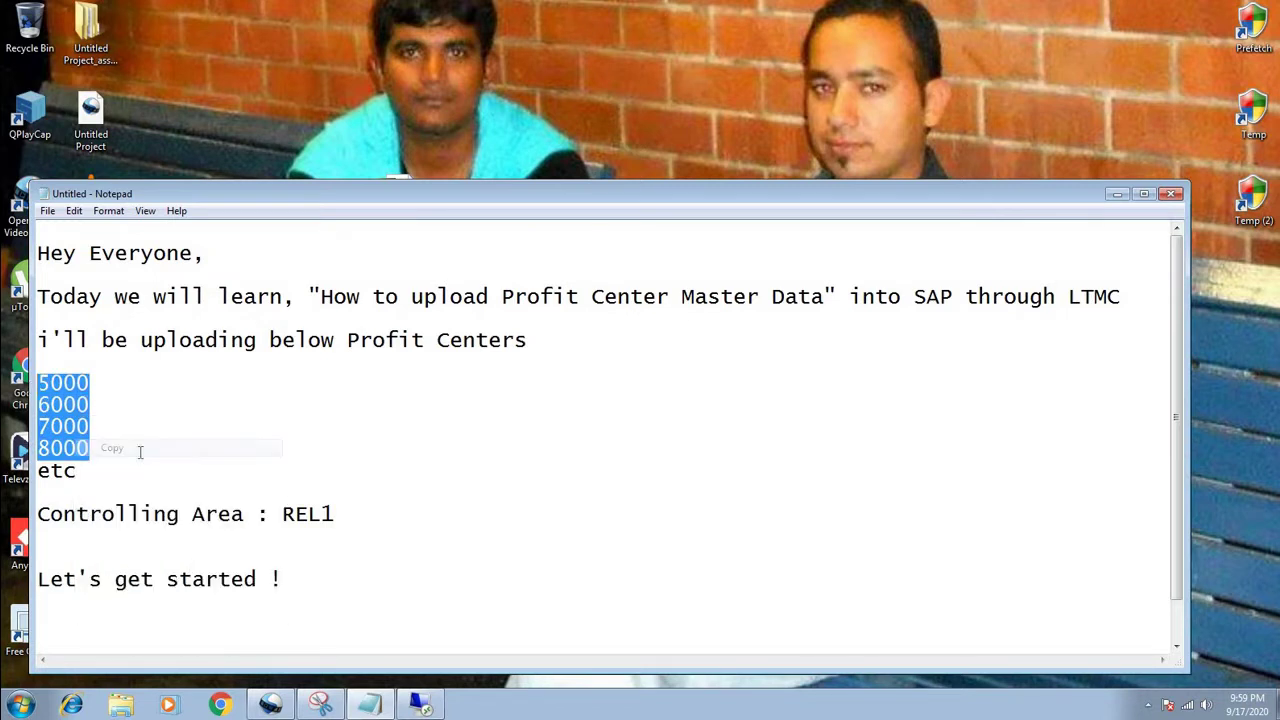
# - Switch to the Excel template and paste the copied profit center numbers into the Profit center column from row 9
pyautogui.click(420, 705)
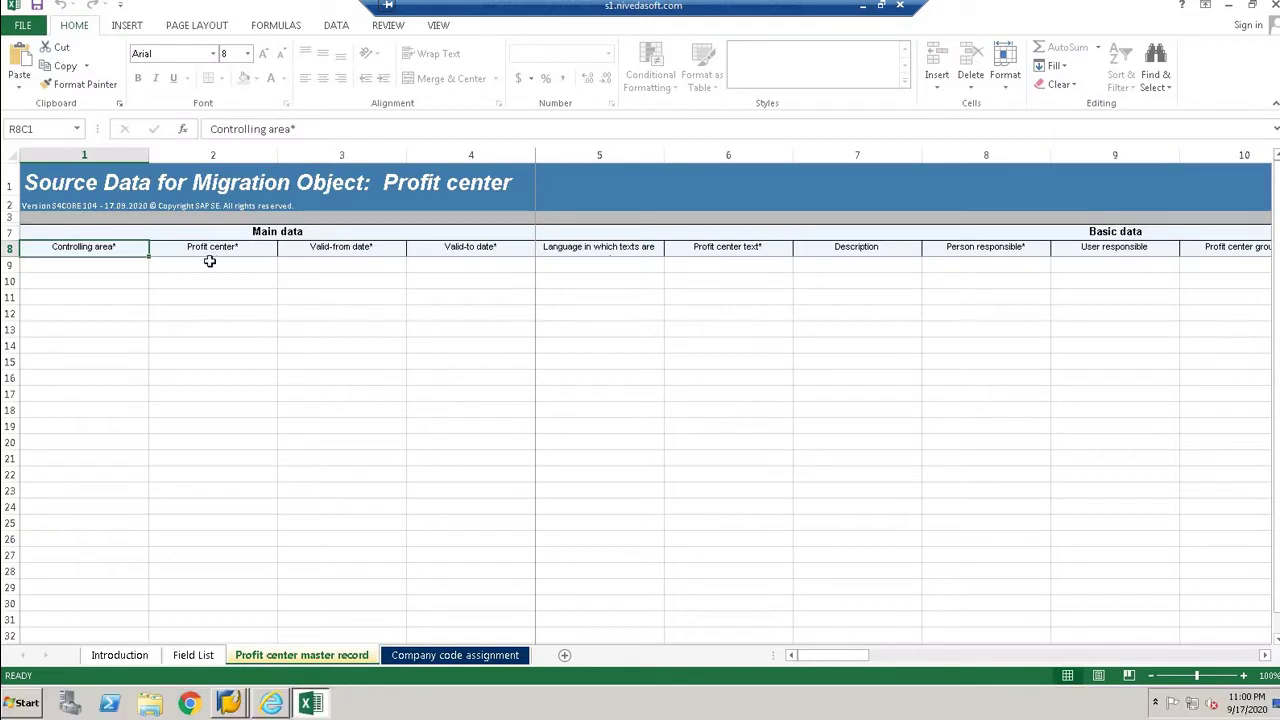
pyautogui.click(210, 261)
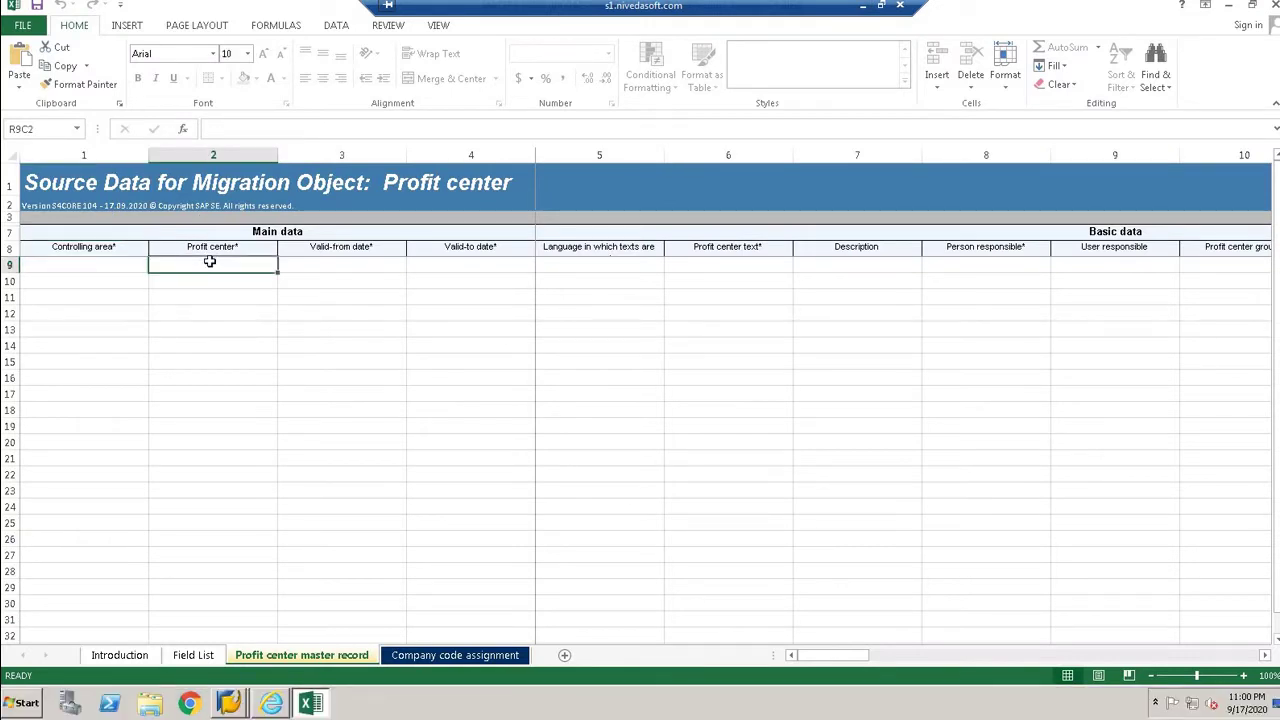
pyautogui.hotkey('ctrl', 'v')
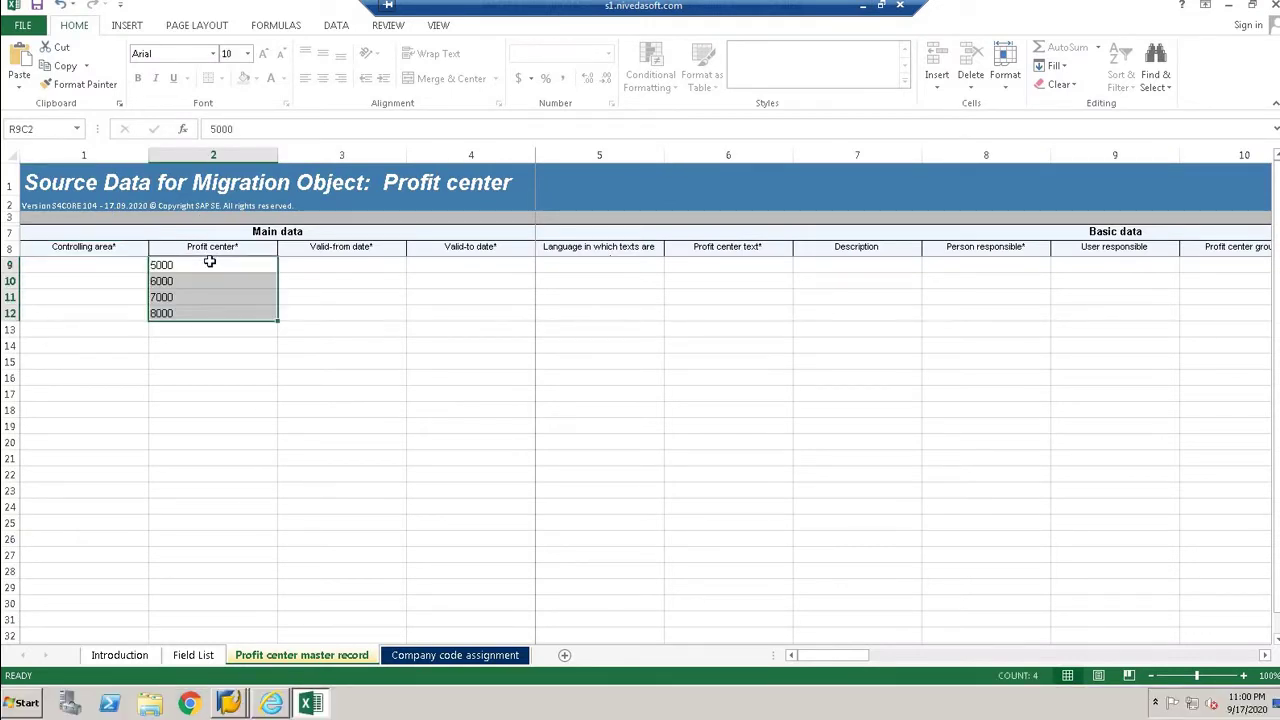
# - Copy the controlling area REL1 from the Notepad notes into the Controlling area cell of row 9
pyautogui.click(82, 263)
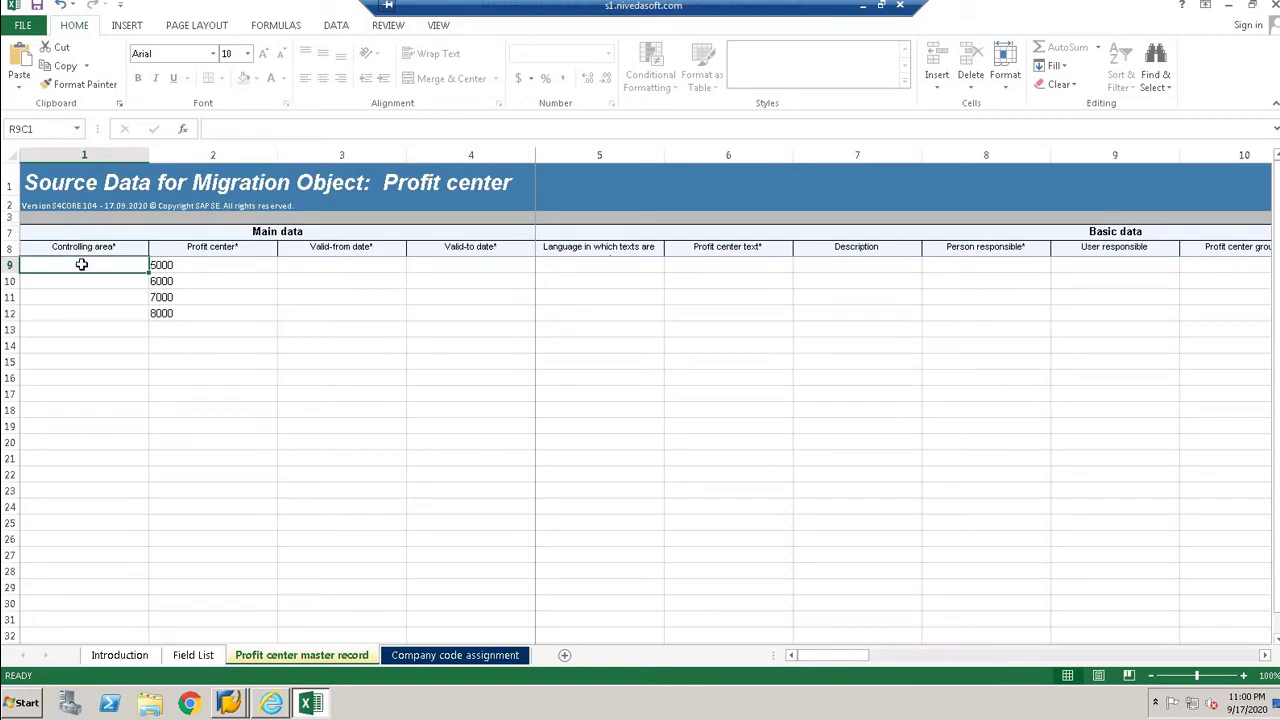
pyautogui.click(881, 5)
pyautogui.hotkey('alt', 'Tab')
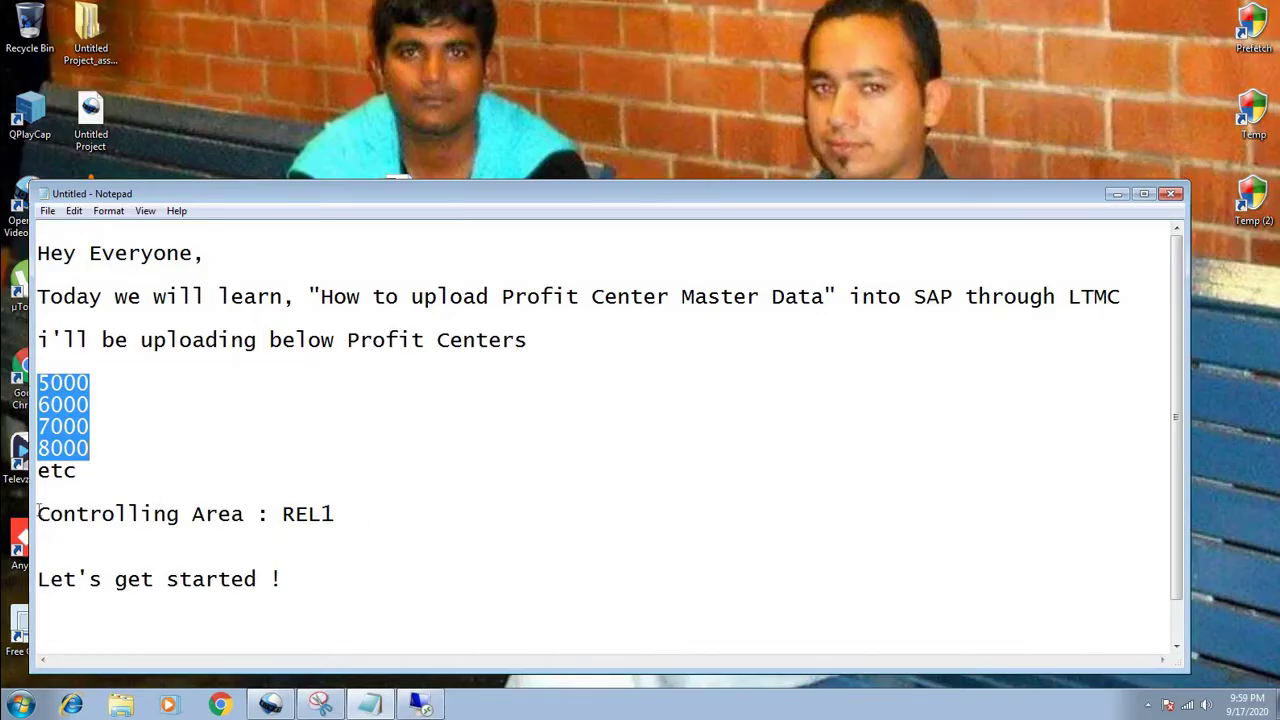
pyautogui.moveTo(38, 513); pyautogui.dragTo(283, 514)
pyautogui.click(334, 514)
pyautogui.rightClick(295, 520)
pyautogui.click(353, 345)
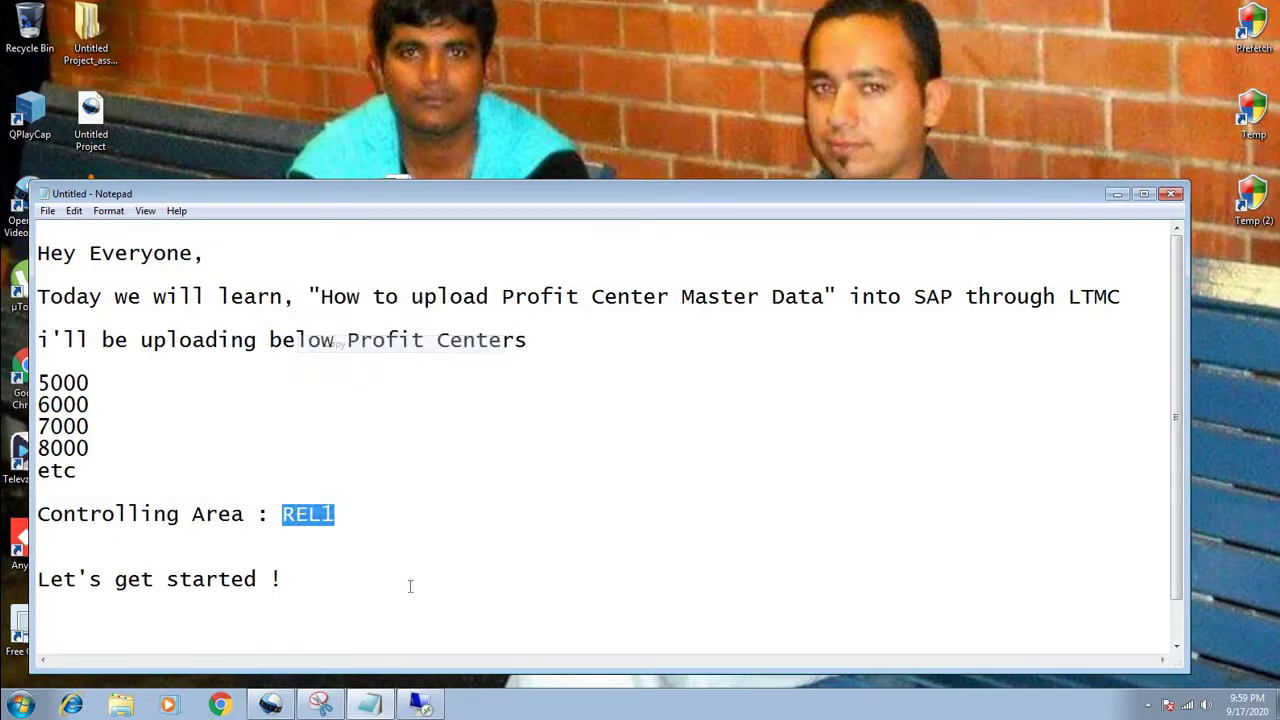
pyautogui.click(420, 705)
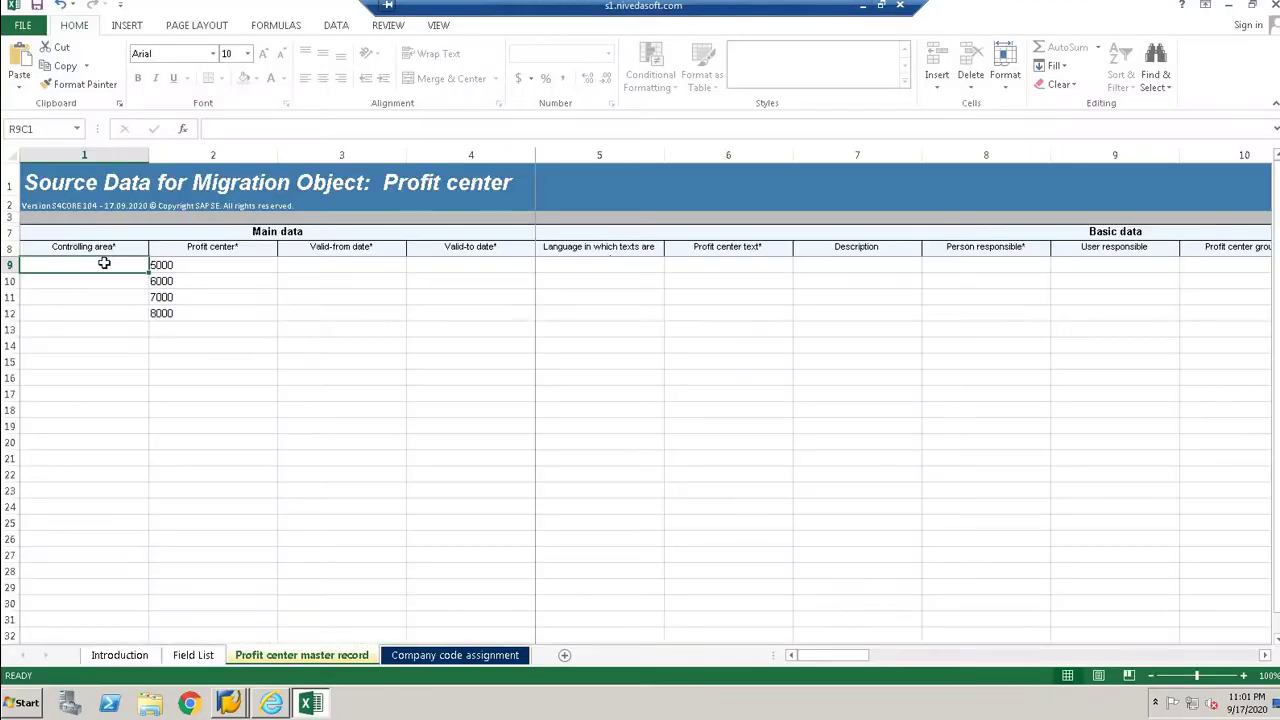
pyautogui.rightClick(97, 263)
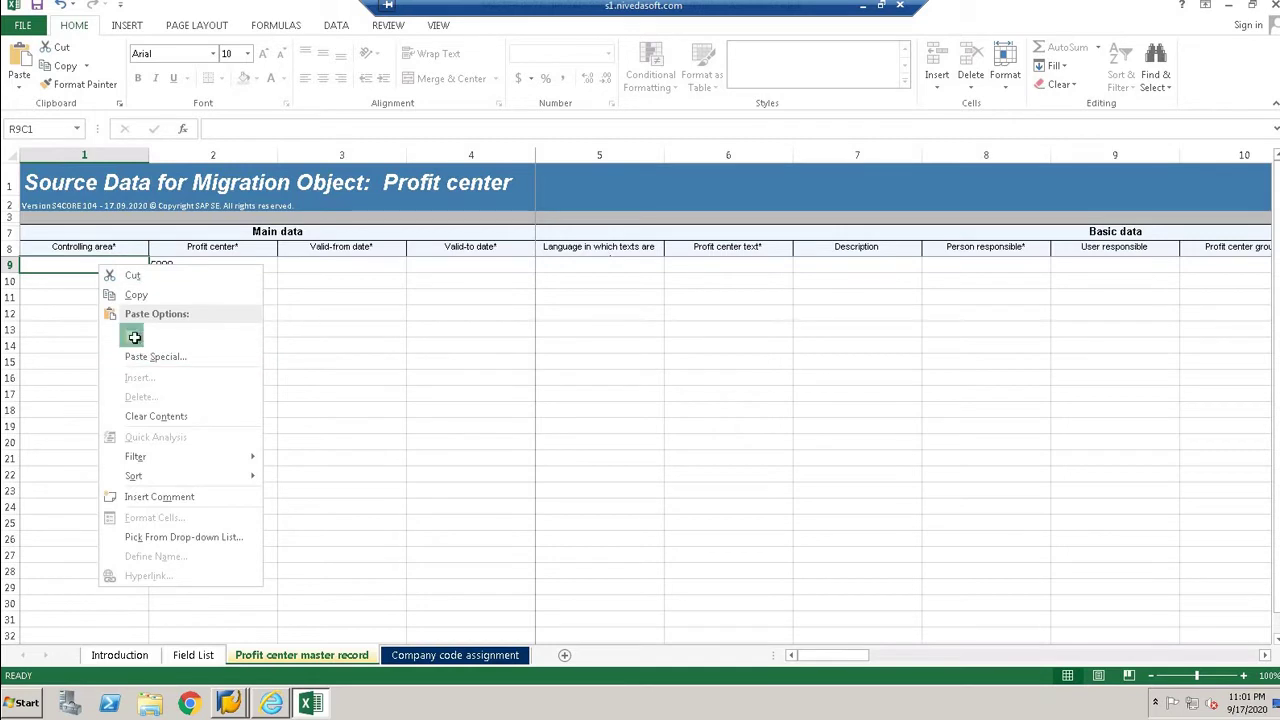
pyautogui.click(134, 338)
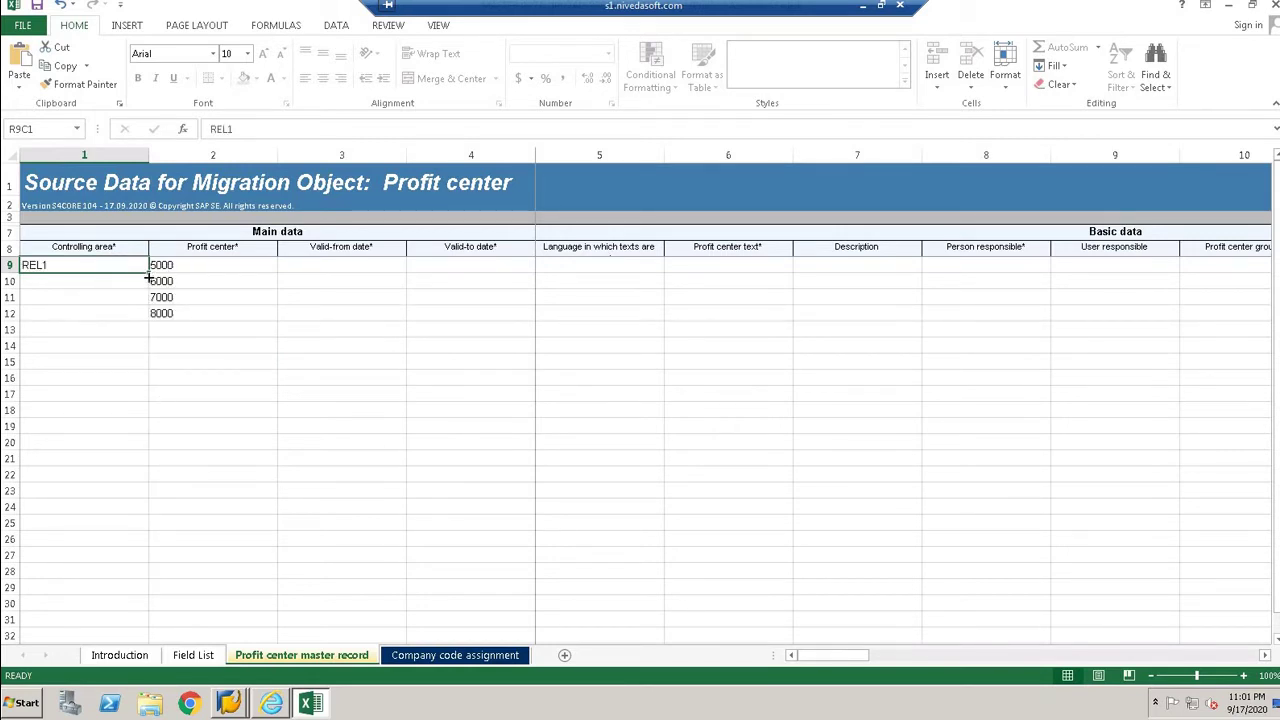
# - Repeat the controlling area REL1 unchanged in rows 10 to 12 beside the other profit centers
pyautogui.moveTo(148, 272); pyautogui.dragTo(151, 316)
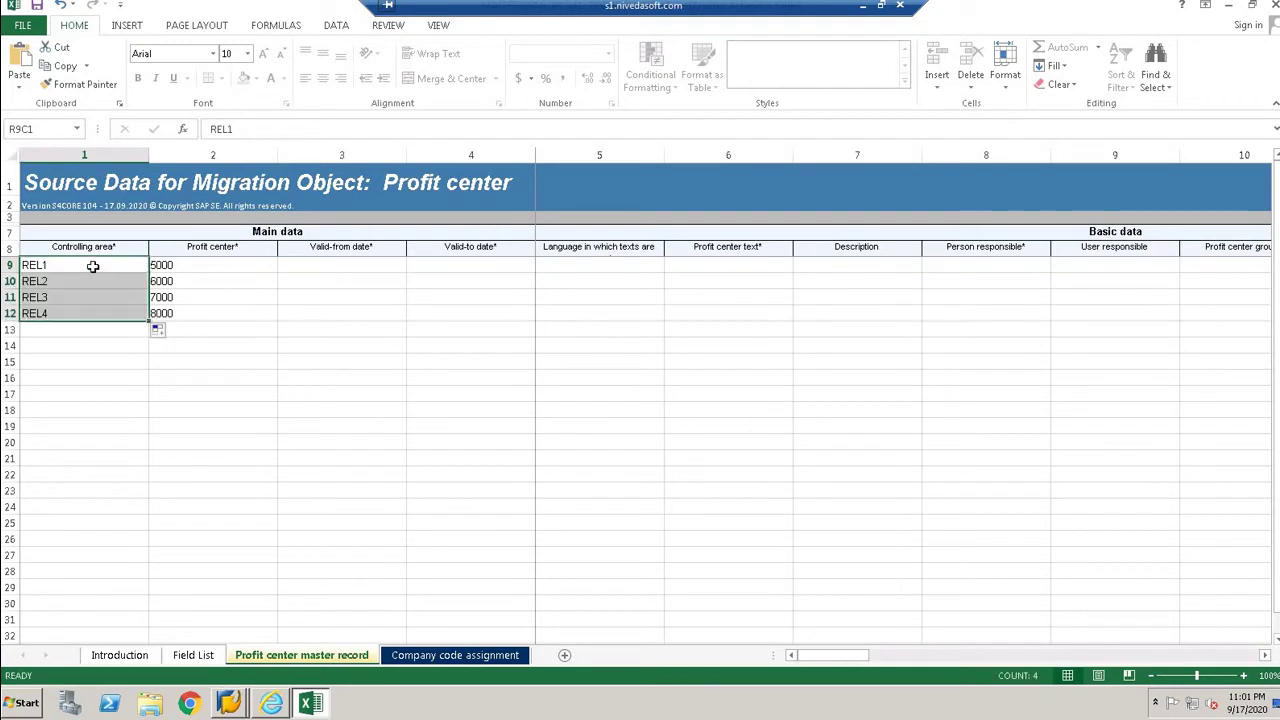
pyautogui.hotkey('ctrl', 'z')
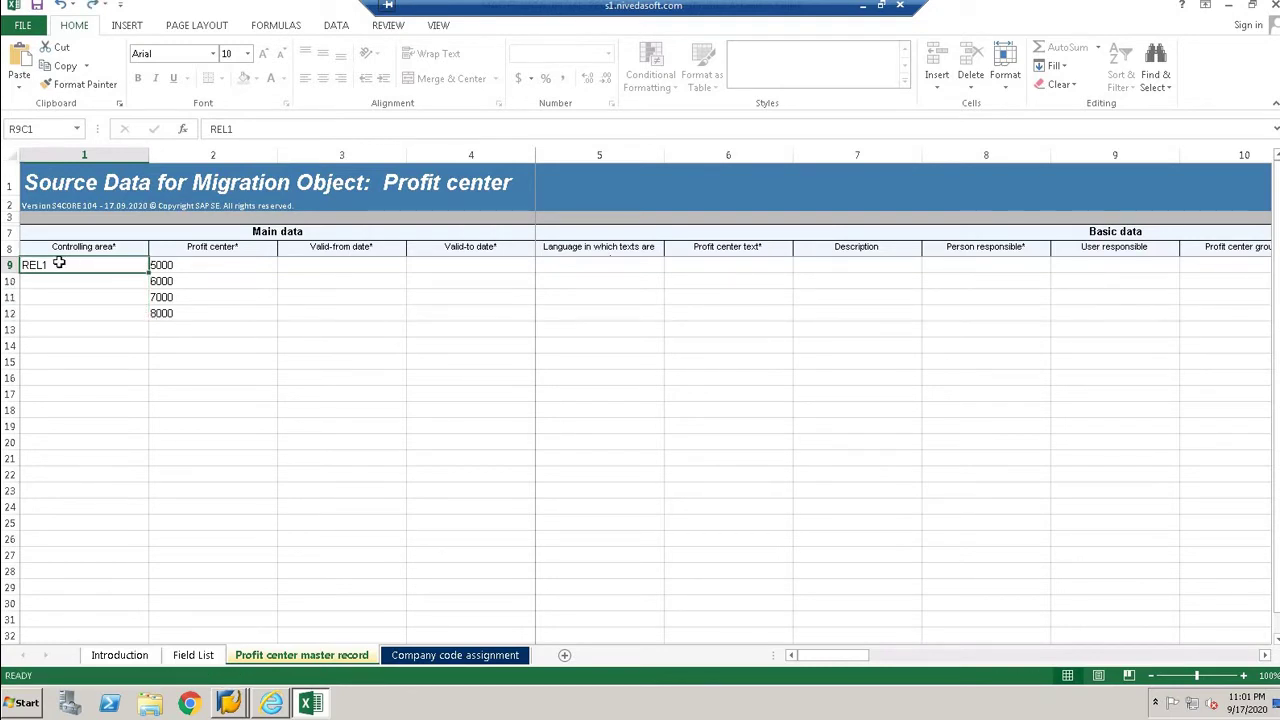
pyautogui.hotkey('ctrl', 'c')
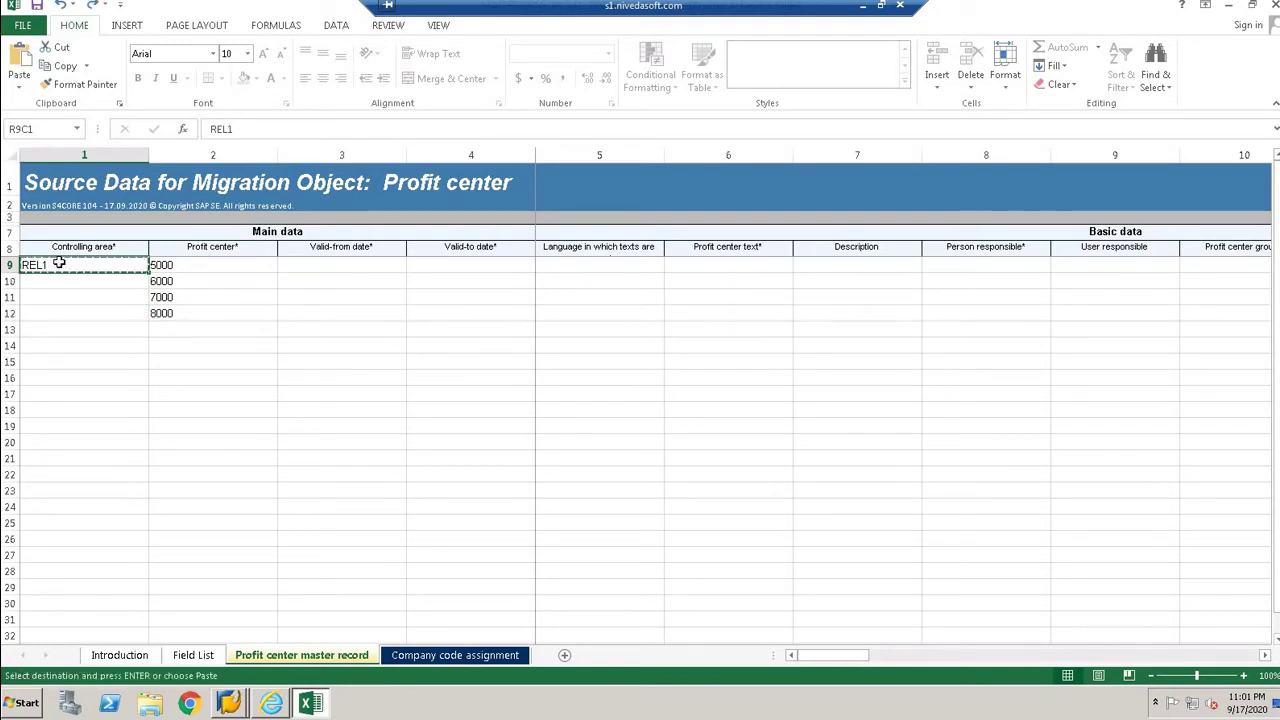
pyautogui.hotkey('shift', 'Down')
pyautogui.hotkey('shift', 'Down')
pyautogui.hotkey('shift', 'Down')
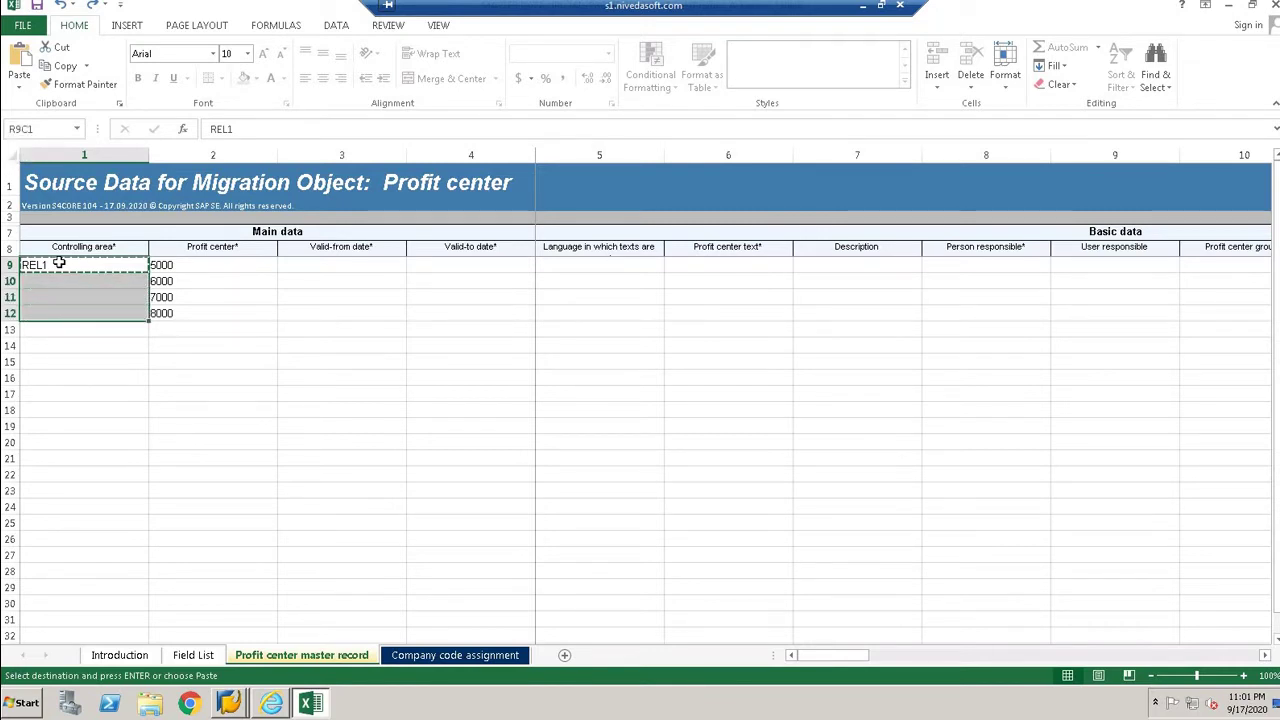
pyautogui.hotkey('ctrl', 'v')
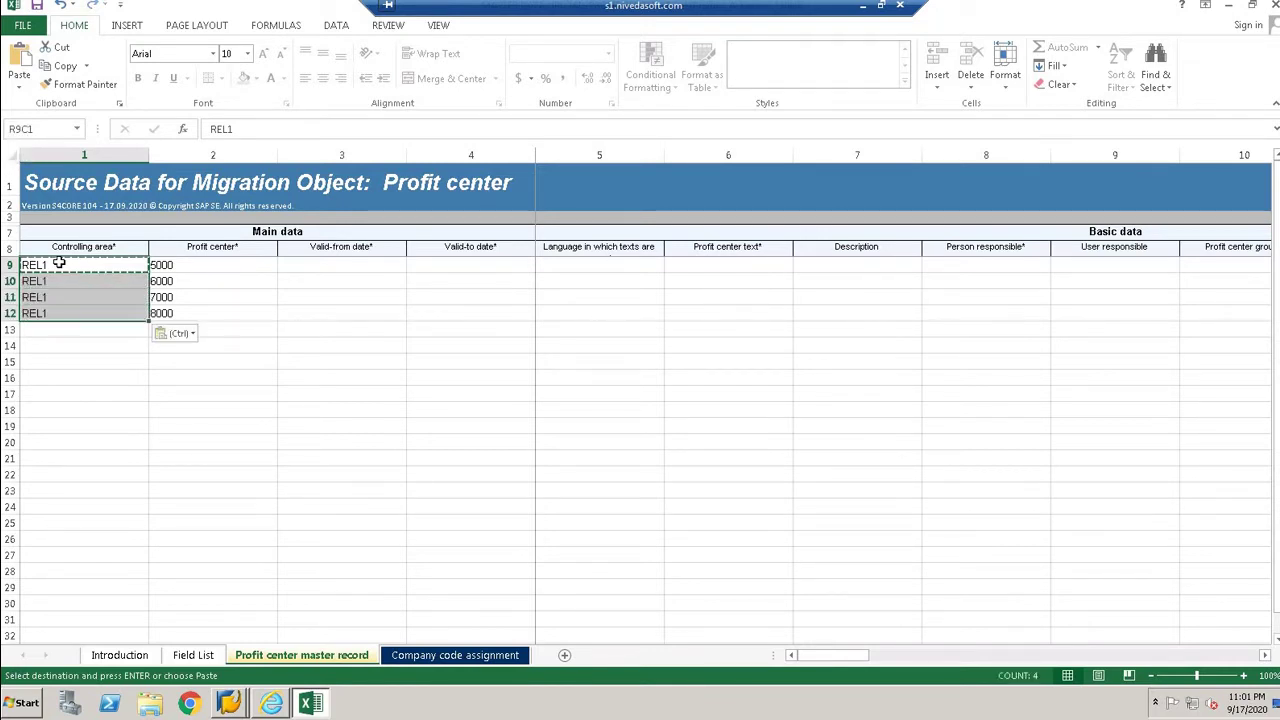
# - Enter the valid-from date 01.01.2020 and valid-to date 31.12.9999 for profit center 5000
pyautogui.click(327, 266)
pyautogui.write('01')
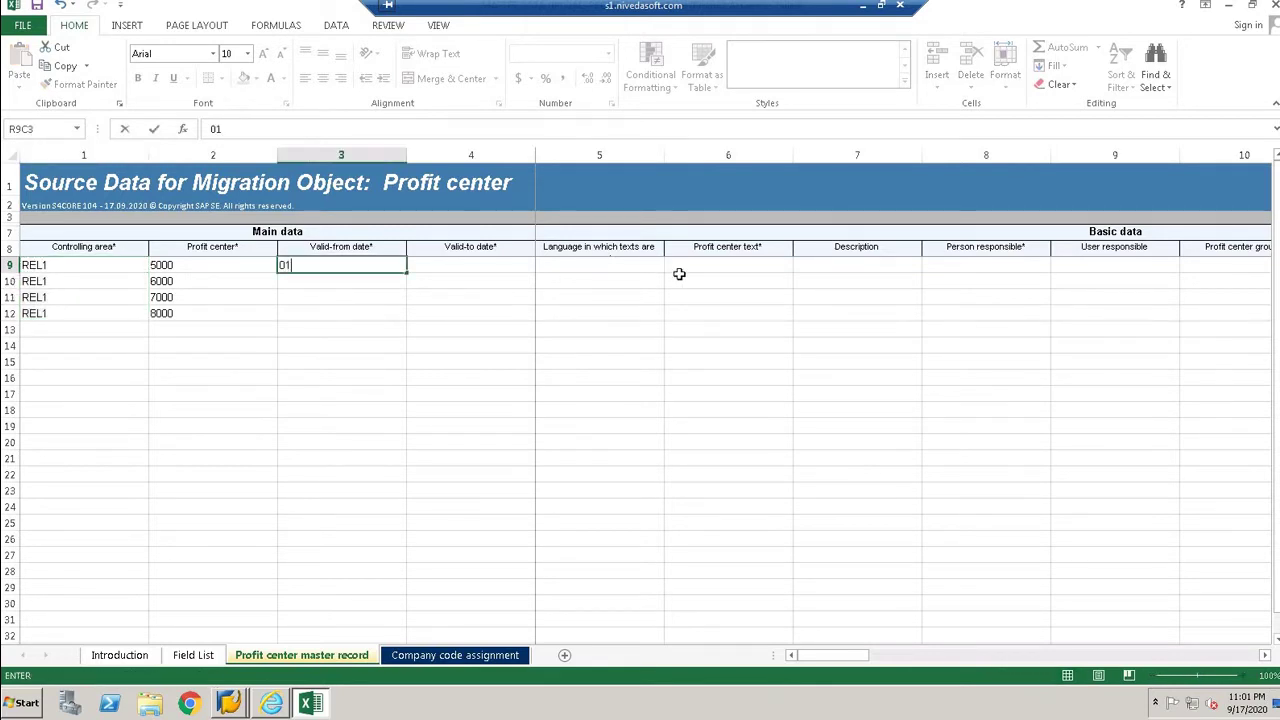
pyautogui.write('.01.2020')
pyautogui.press('Tab')
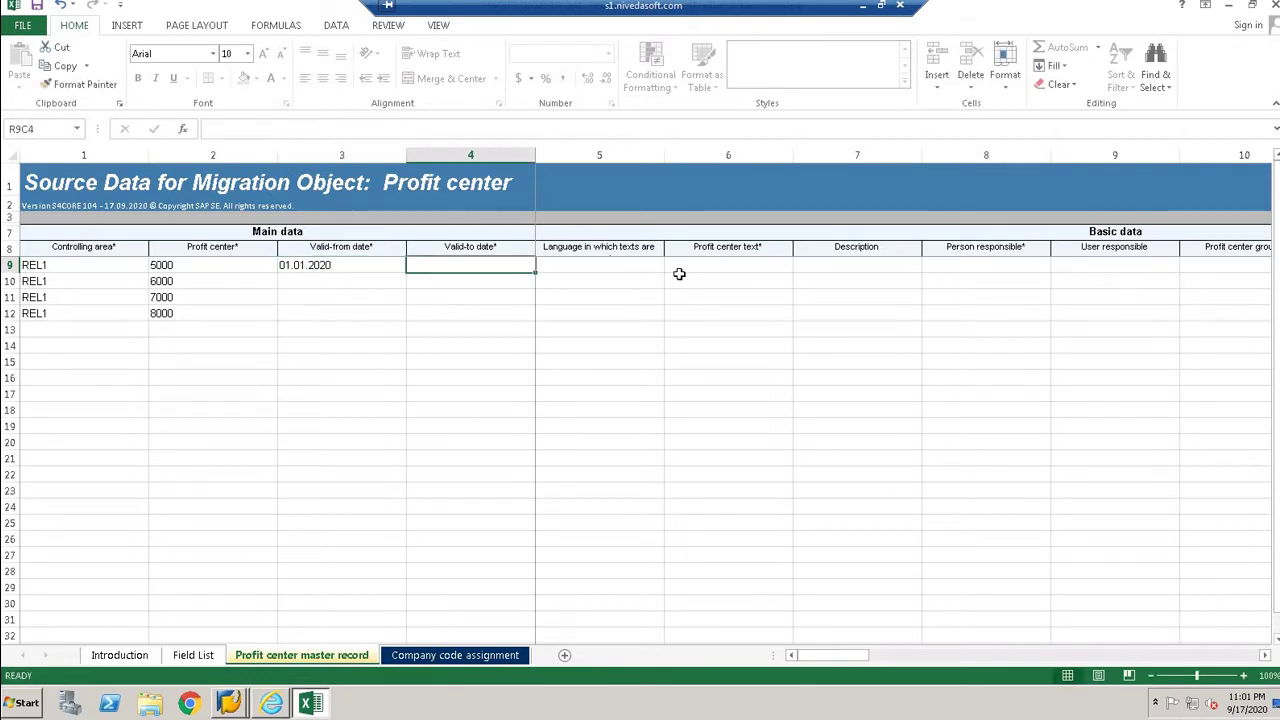
pyautogui.write('31.12')
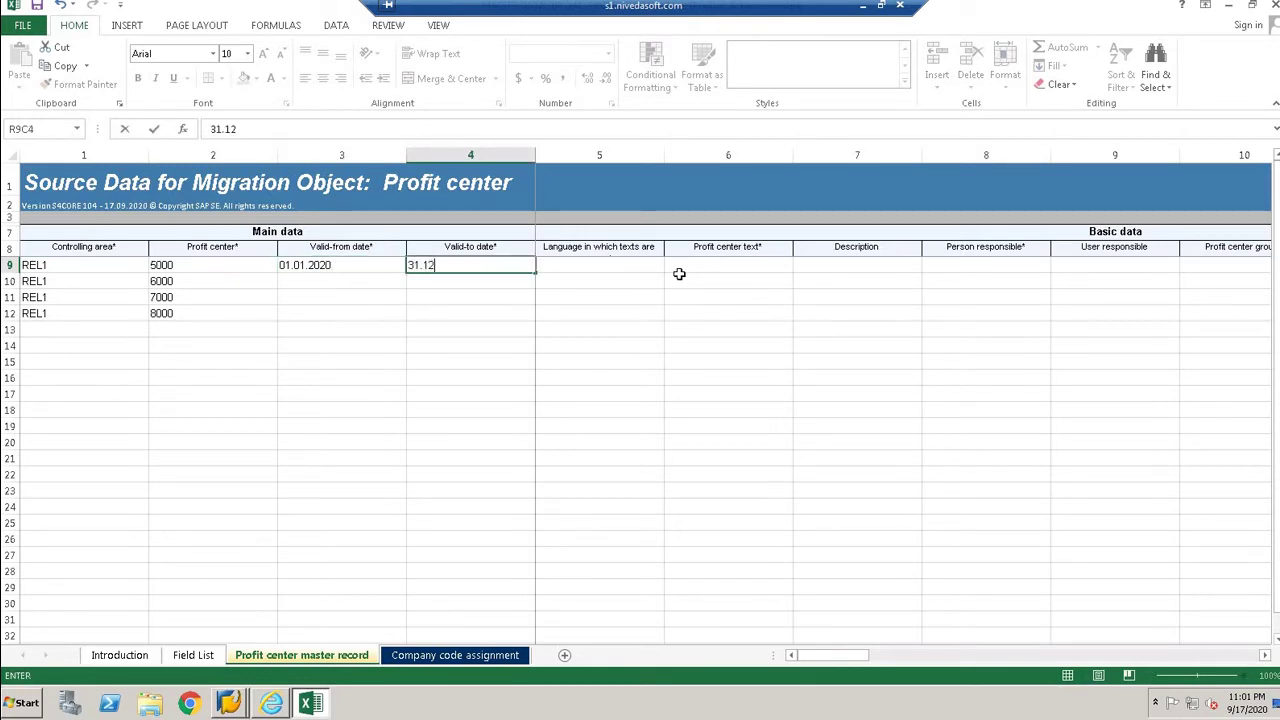
pyautogui.write('.9999')
pyautogui.press('Return')
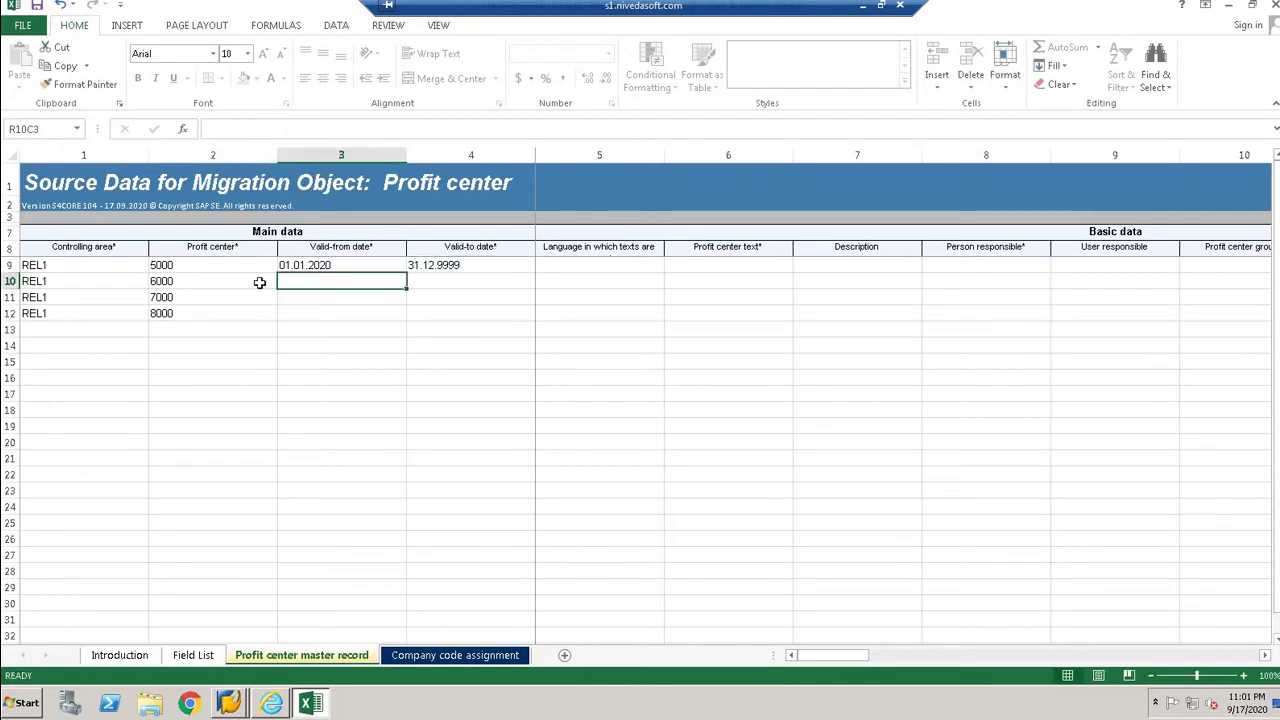
# - Fill the valid-from and valid-to dates down from row 9 through row 12 as a series
pyautogui.moveTo(305, 266); pyautogui.dragTo(535, 316)
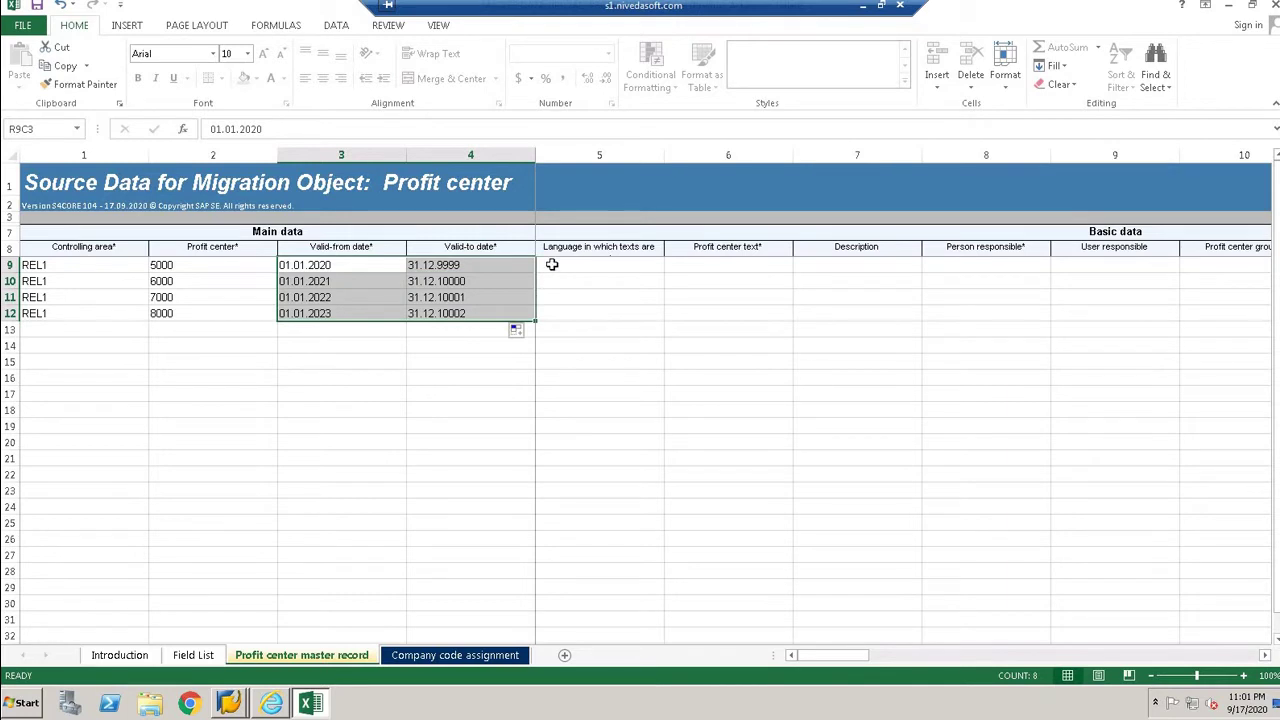
pyautogui.press('Tab')
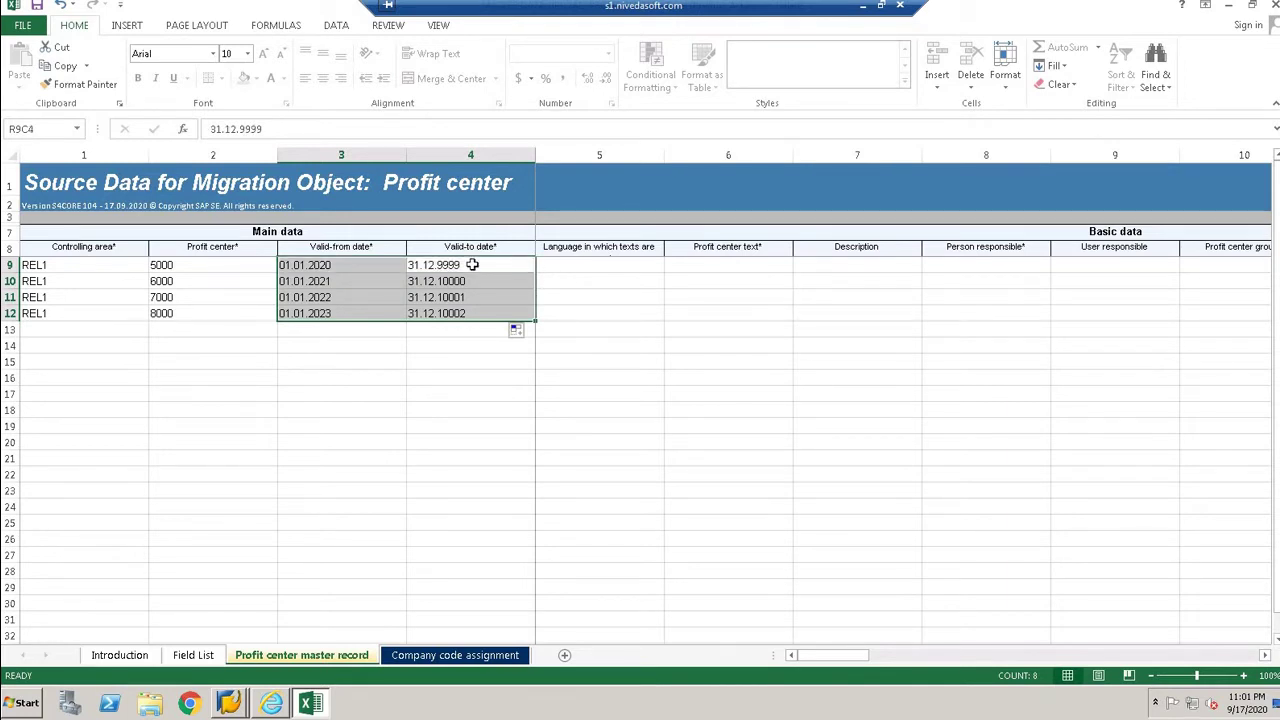
pyautogui.press('Tab')
pyautogui.press('Right')
pyautogui.press('Up')
pyautogui.press('Right')
pyautogui.press('Right')
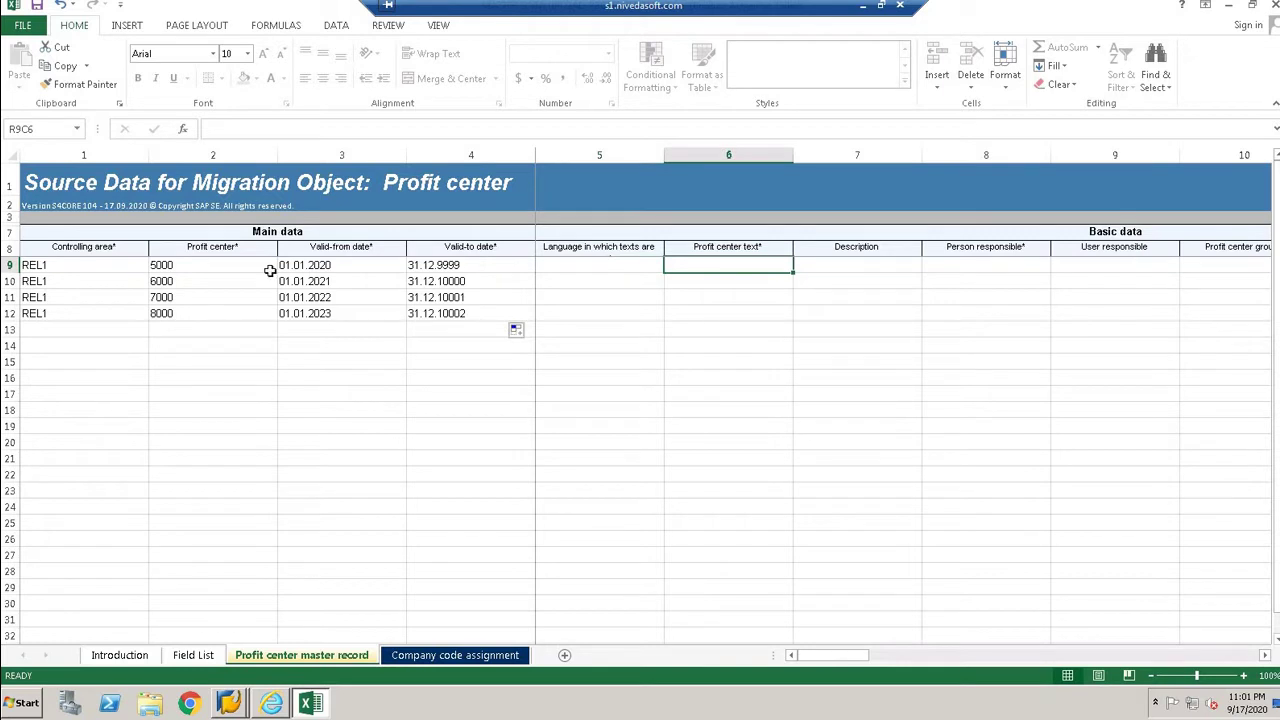
# - Copy the numbers in the Profit center column into the Profit center text column, starting in row 9
pyautogui.moveTo(162, 265); pyautogui.dragTo(178, 313)
pyautogui.moveTo(186, 341); pyautogui.dragTo(186, 341)
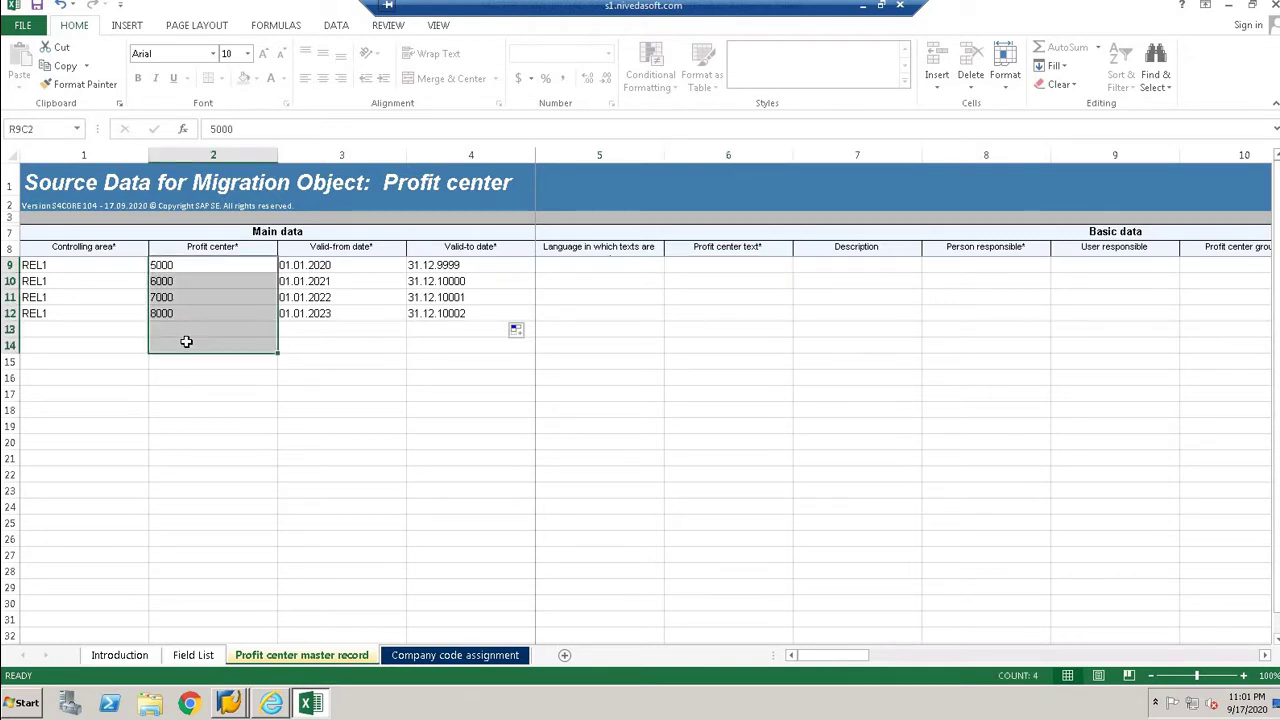
pyautogui.hotkey('ctrl', 'c')
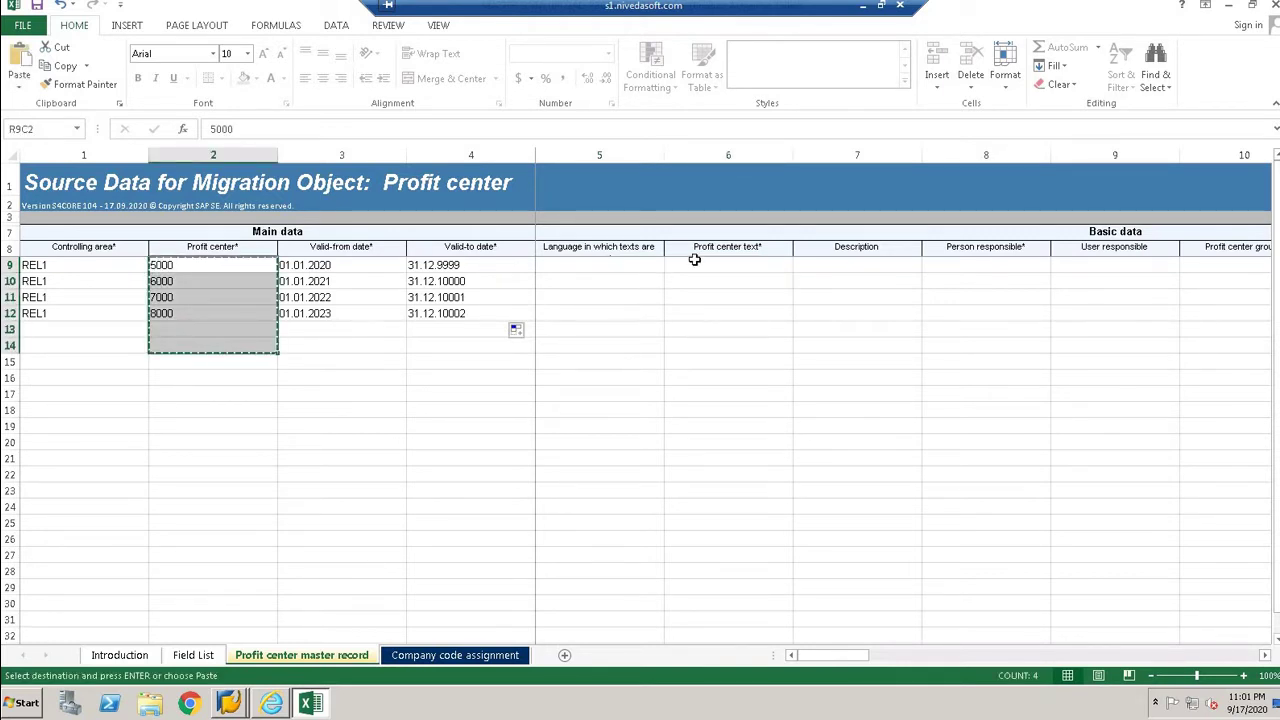
pyautogui.click(694, 259)
pyautogui.hotkey('ctrl', 'v')
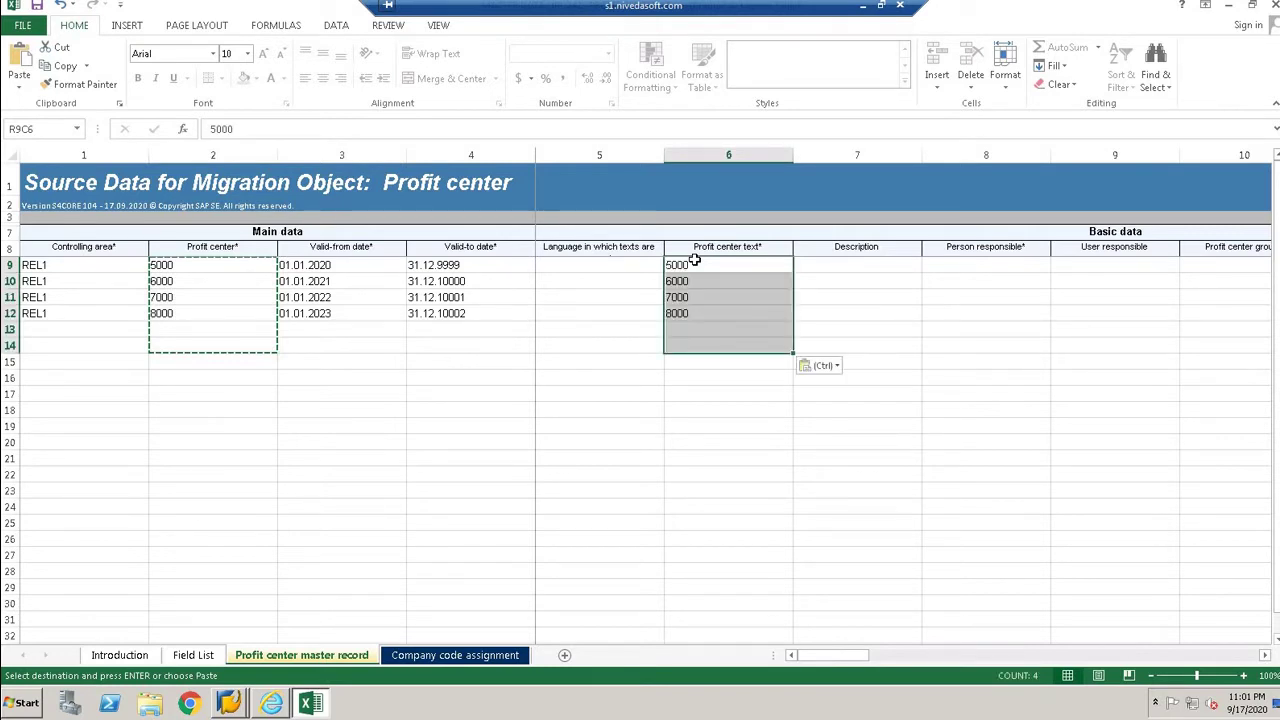
pyautogui.press('Right')
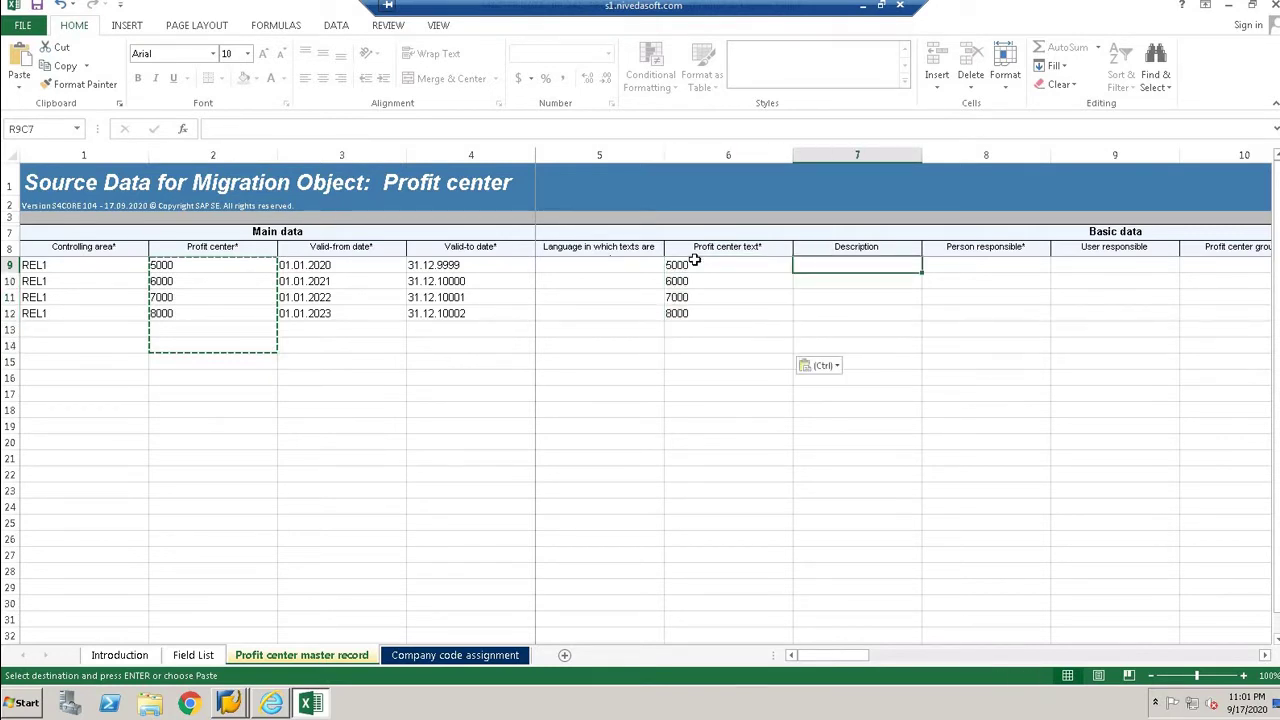
pyautogui.press('Escape')
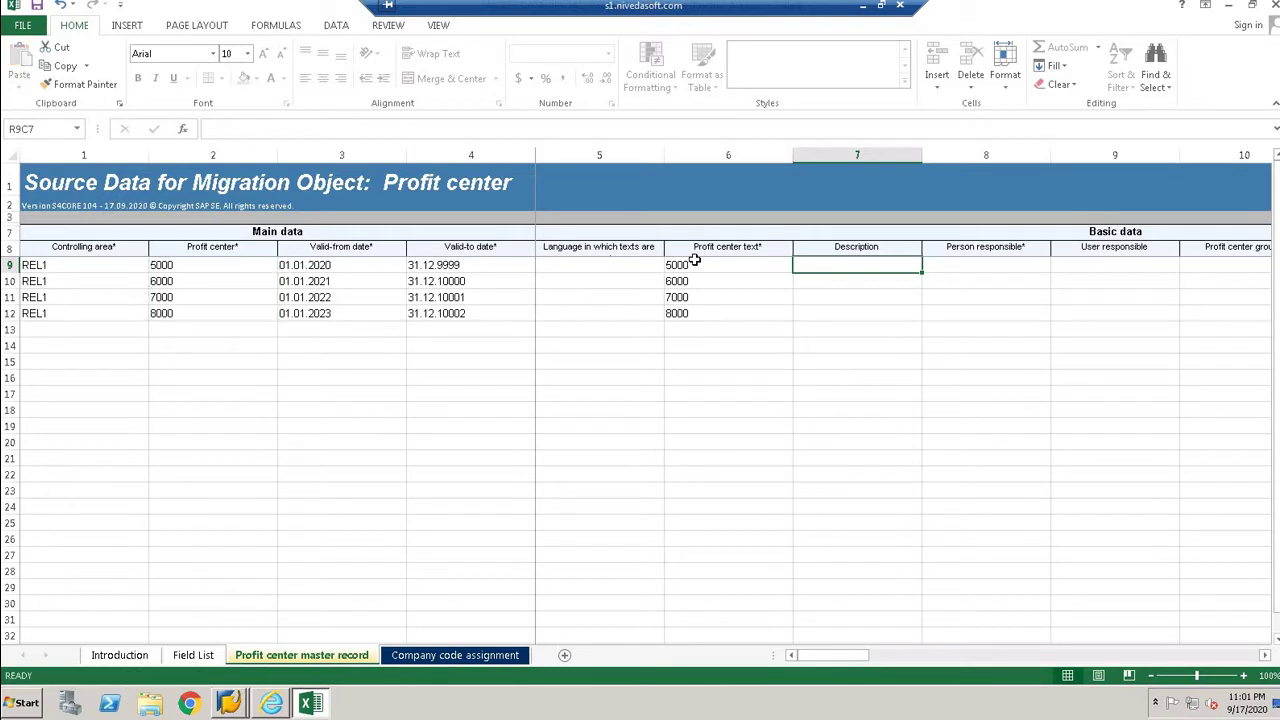
# - Copy the four Profit center text values into the Person responsible column for rows 9 to 12
pyautogui.press('Right')
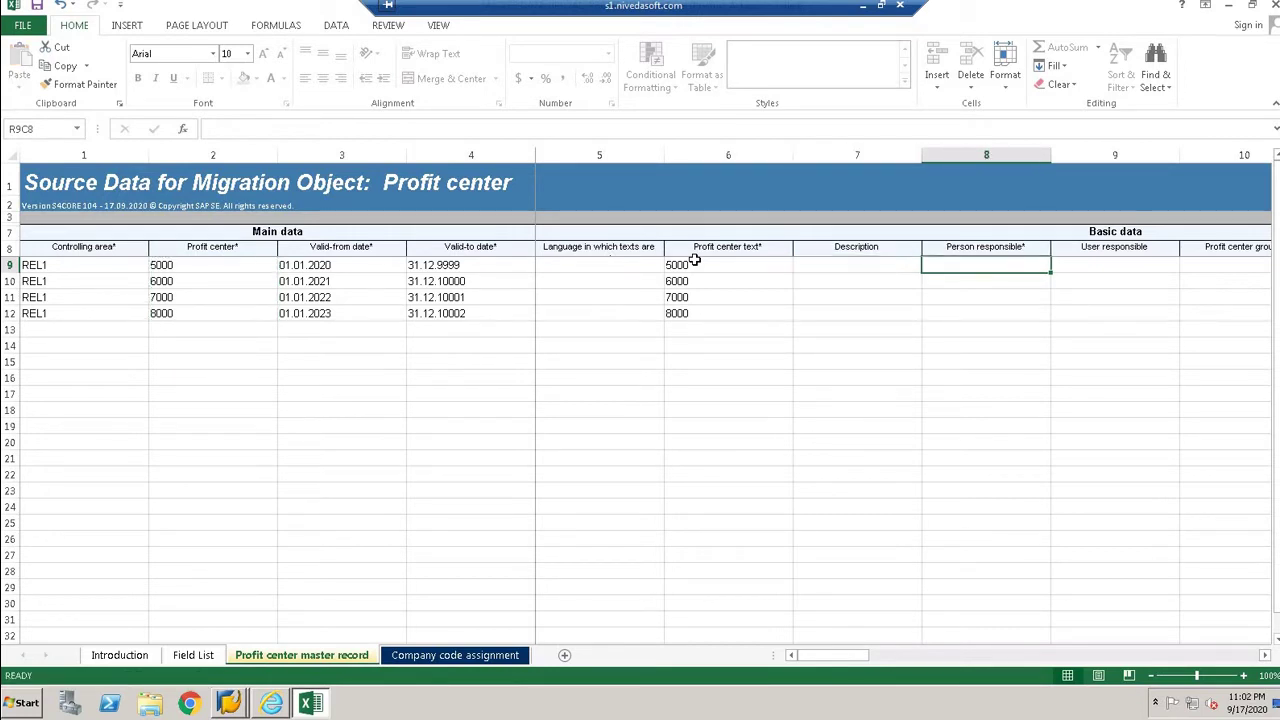
pyautogui.press('Right')
pyautogui.press('Left')
pyautogui.moveTo(691, 264); pyautogui.dragTo(694, 315)
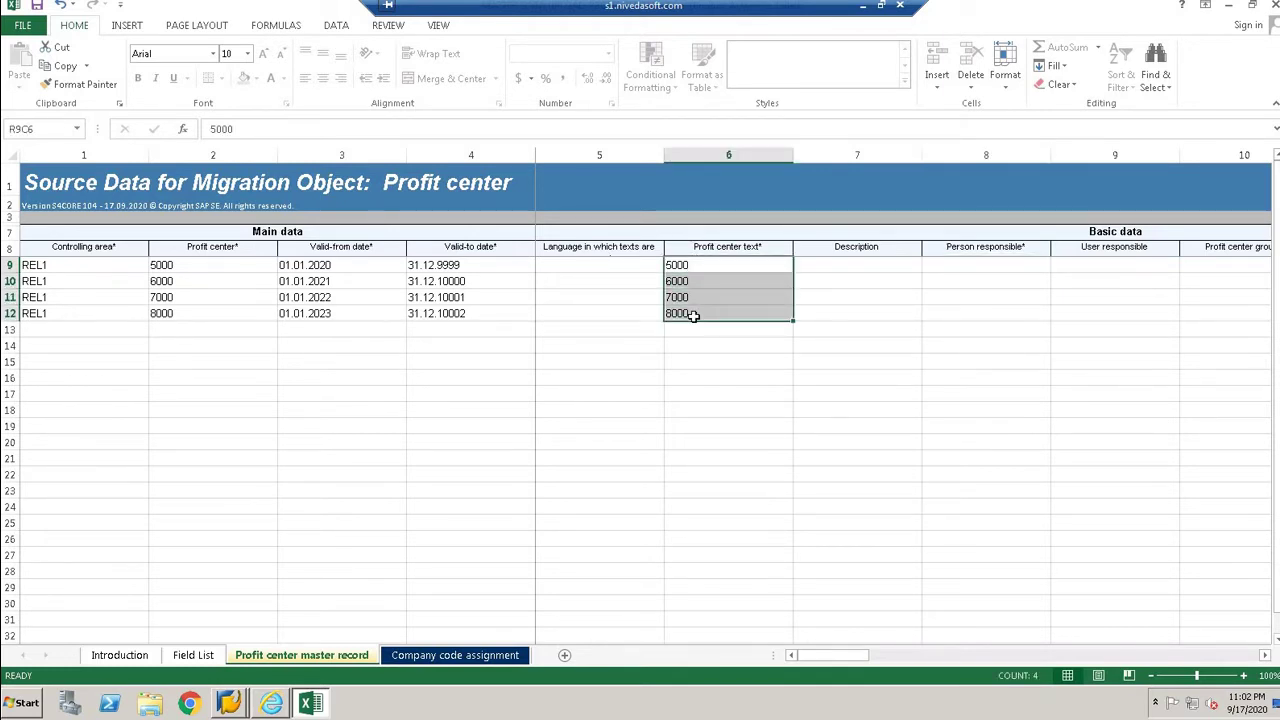
pyautogui.hotkey('ctrl', 'c')
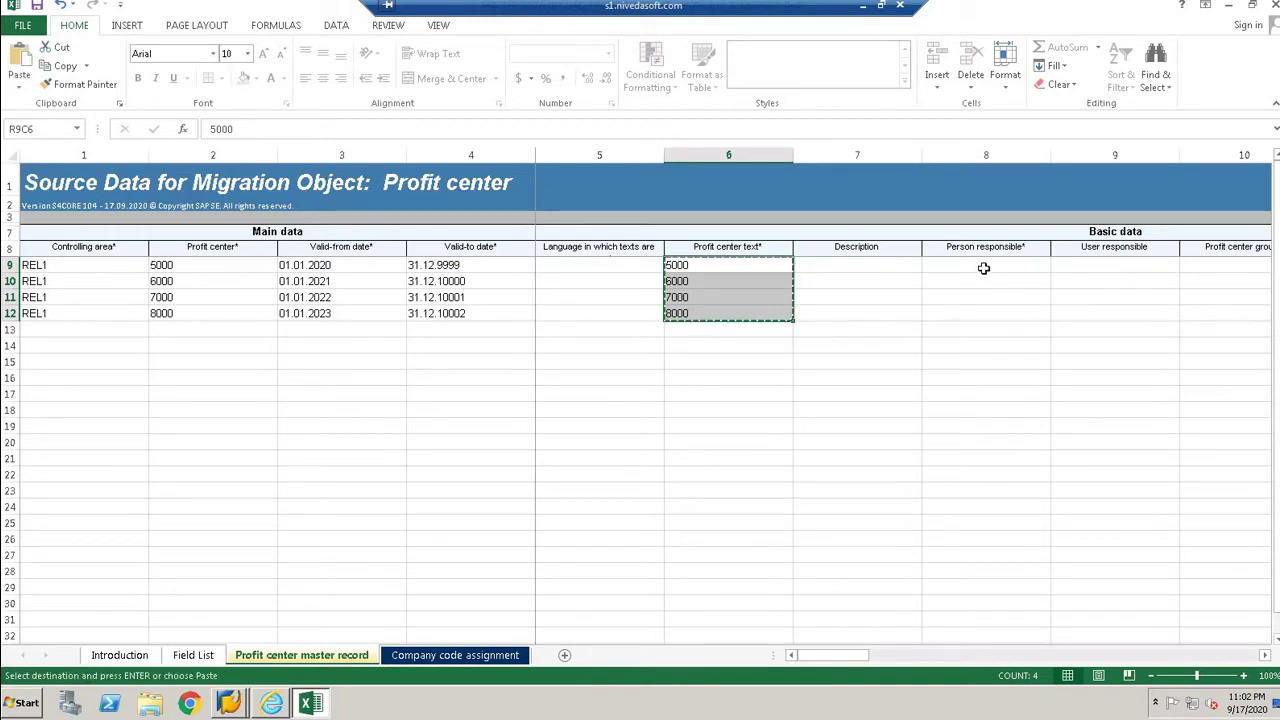
pyautogui.click(984, 268)
pyautogui.hotkey('ctrl', 'v')
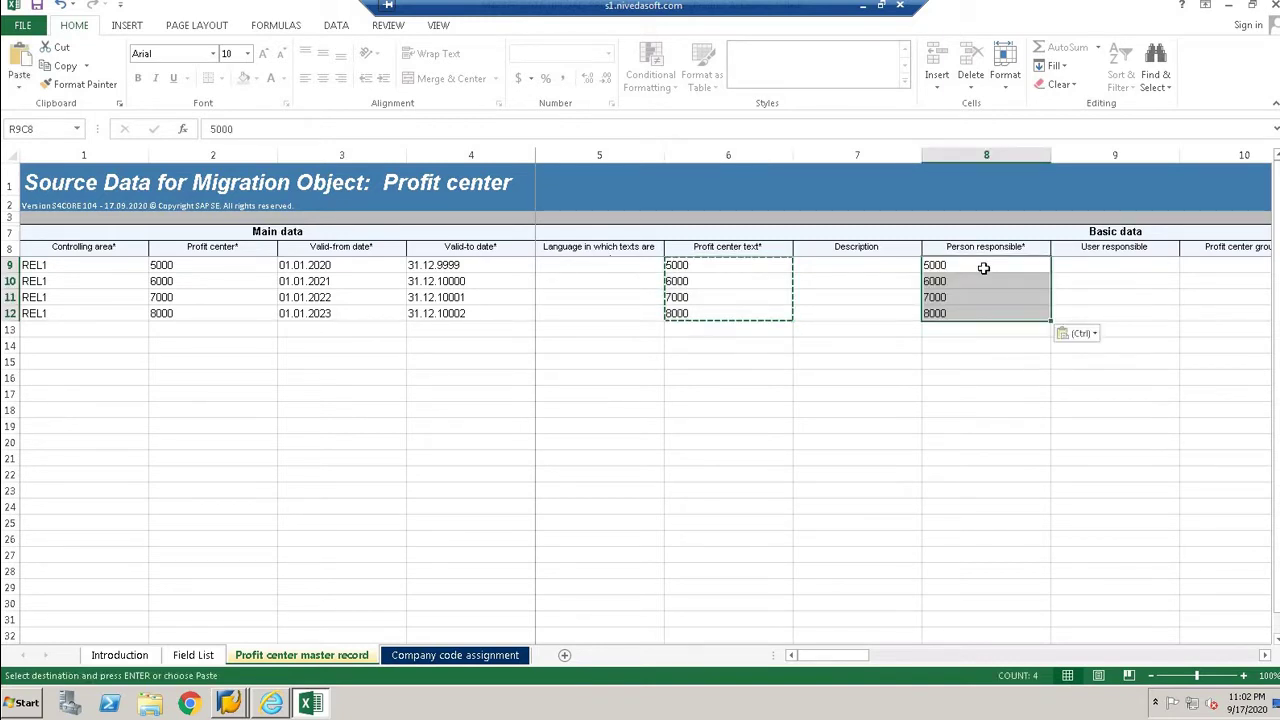
pyautogui.click(1079, 263)
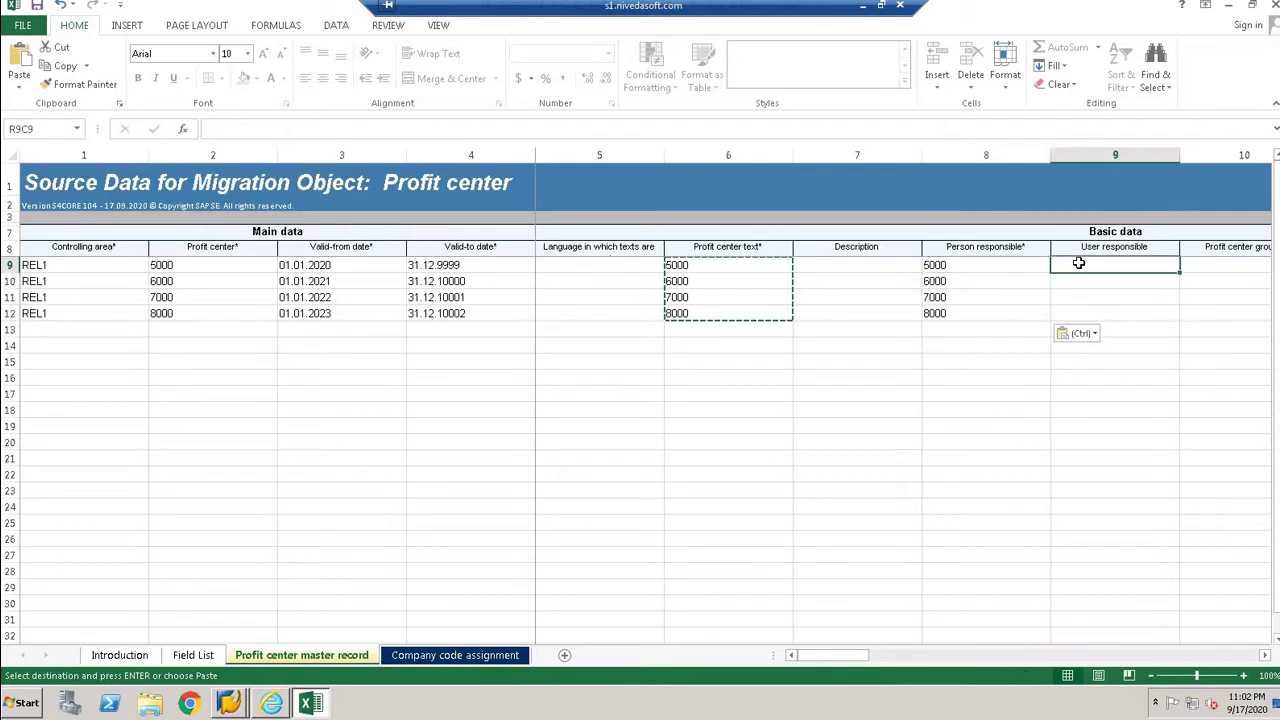
pyautogui.press('Escape')
pyautogui.press('Right')
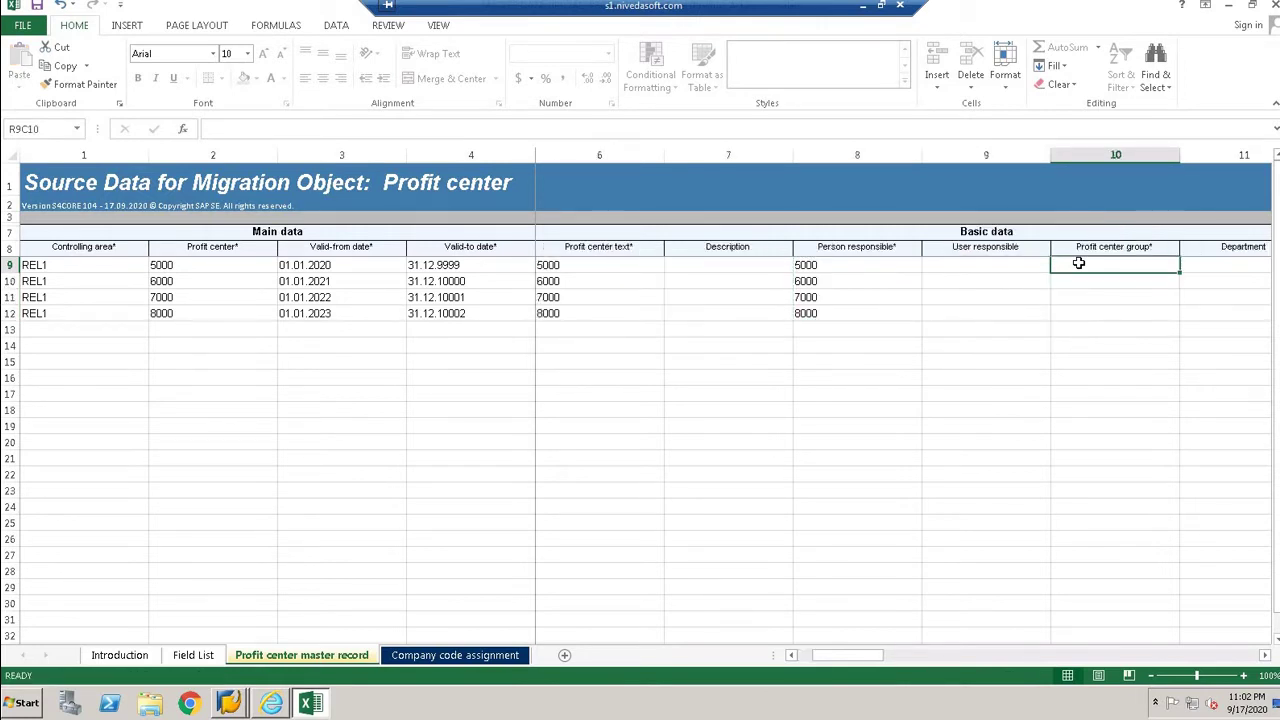
# - Switch to SAP and display the master data of profit center 1000 in controlling area REL1 with transaction KE53
pyautogui.click(229, 703)
pyautogui.click(229, 668)
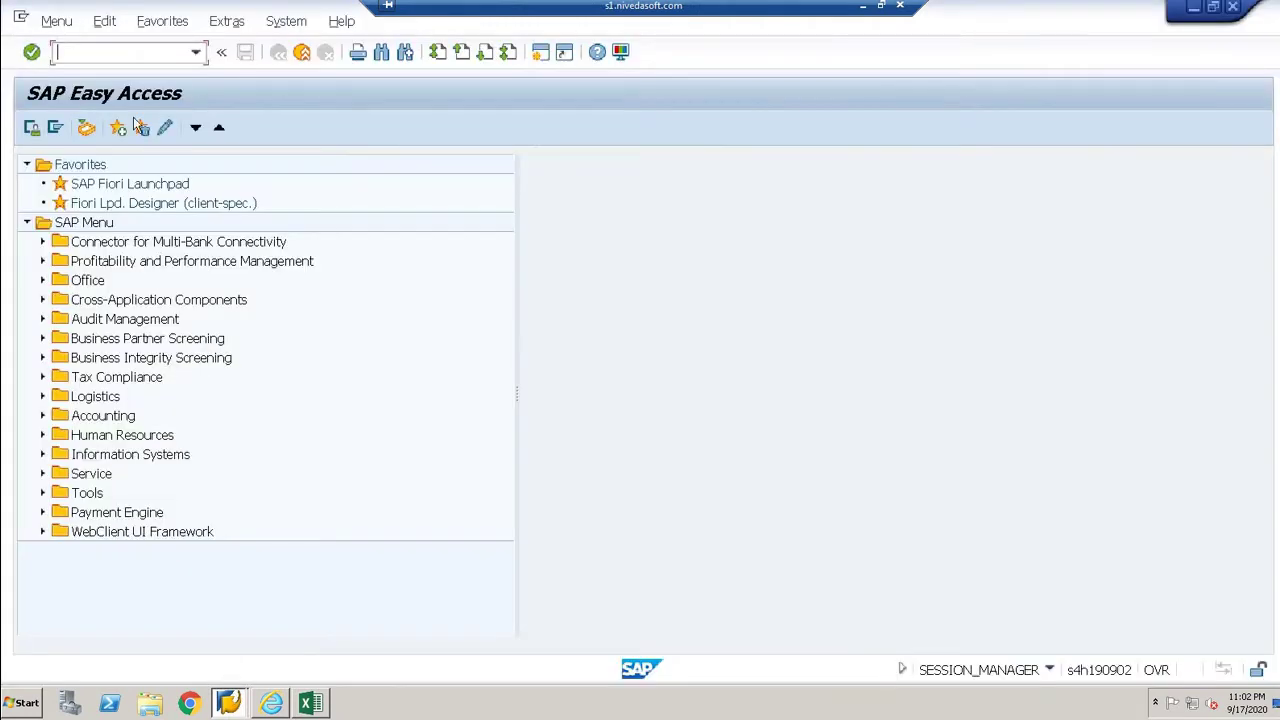
pyautogui.write('/NKE53')
pyautogui.press('Return')
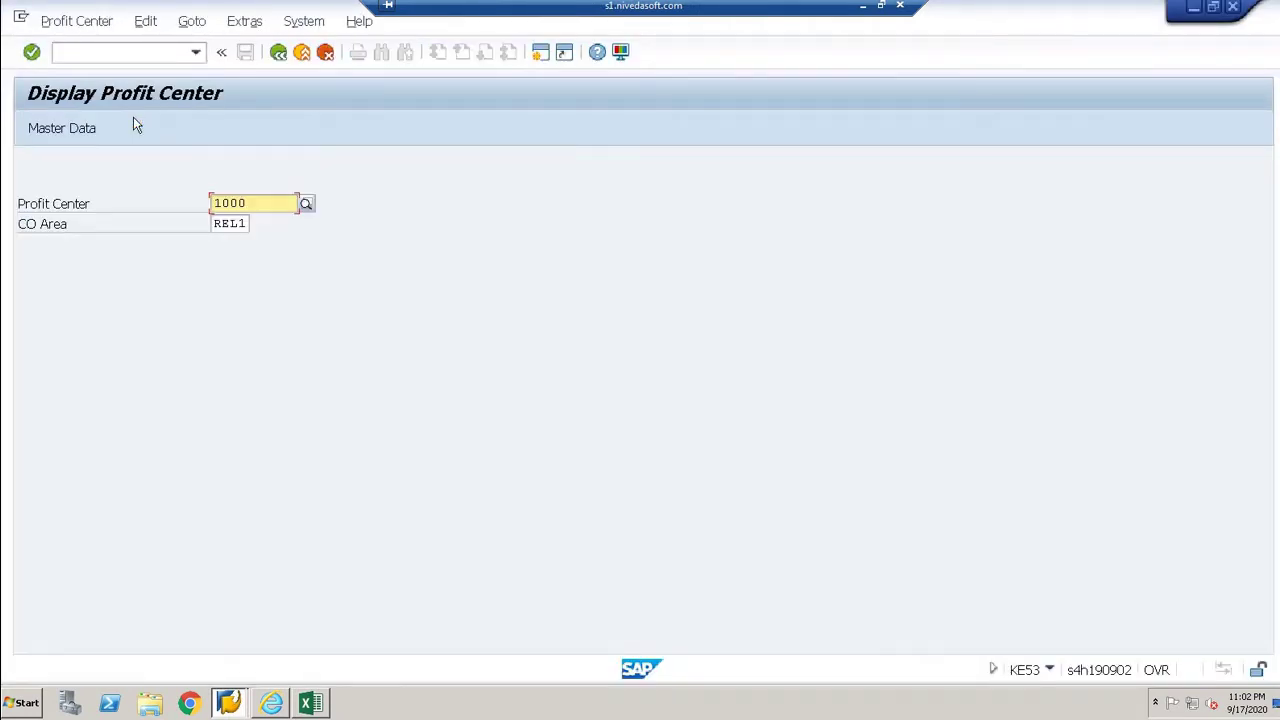
pyautogui.press('Return')
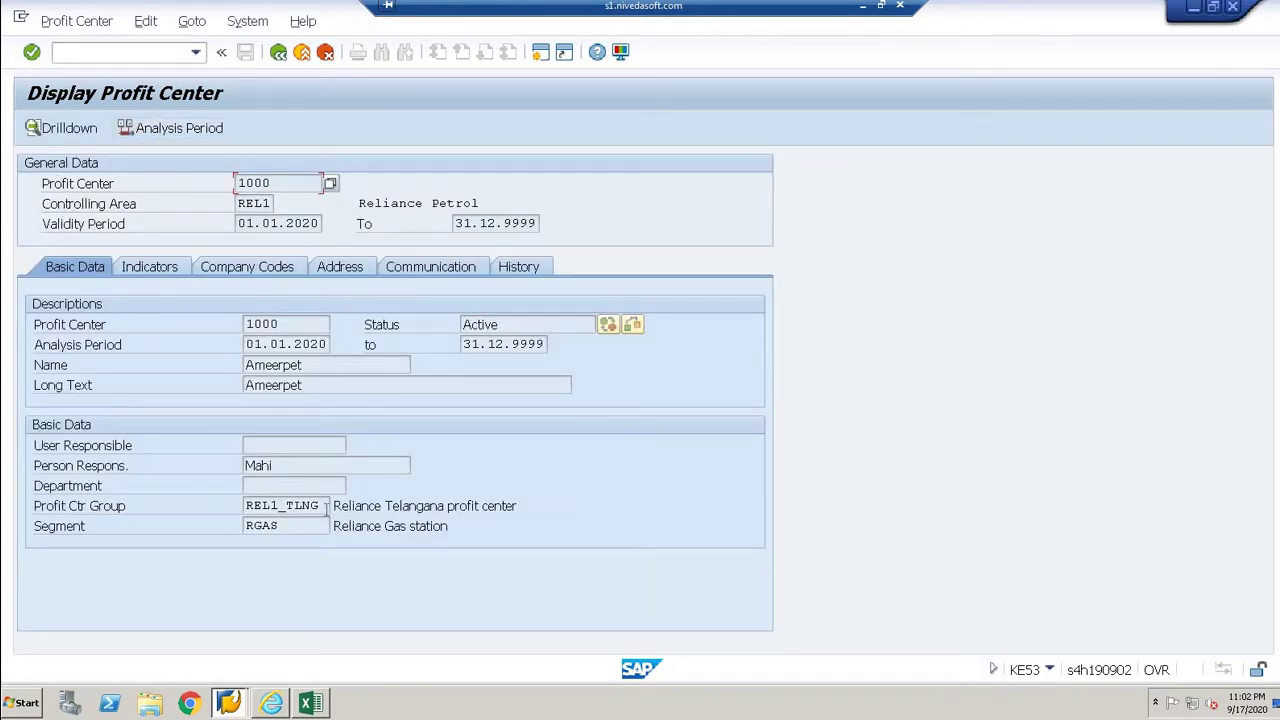
# - Copy profit center group REL1_TLNG from the SAP display into the row 9 Profit center group cell of the Excel template
pyautogui.click(288, 507)
pyautogui.doubleClick(288, 507)
pyautogui.moveTo(178, 498); pyautogui.dragTo(30, 518)
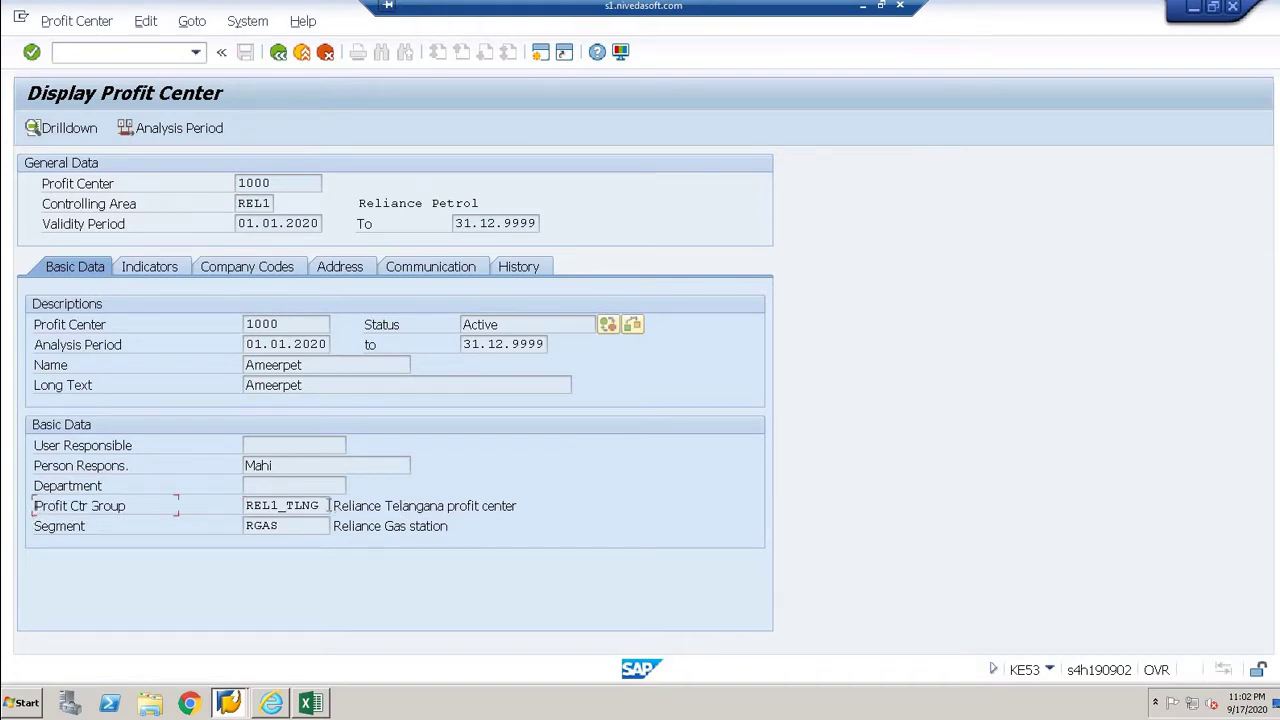
pyautogui.click(271, 508)
pyautogui.hotkey('shift', 'Home')
pyautogui.press('Left')
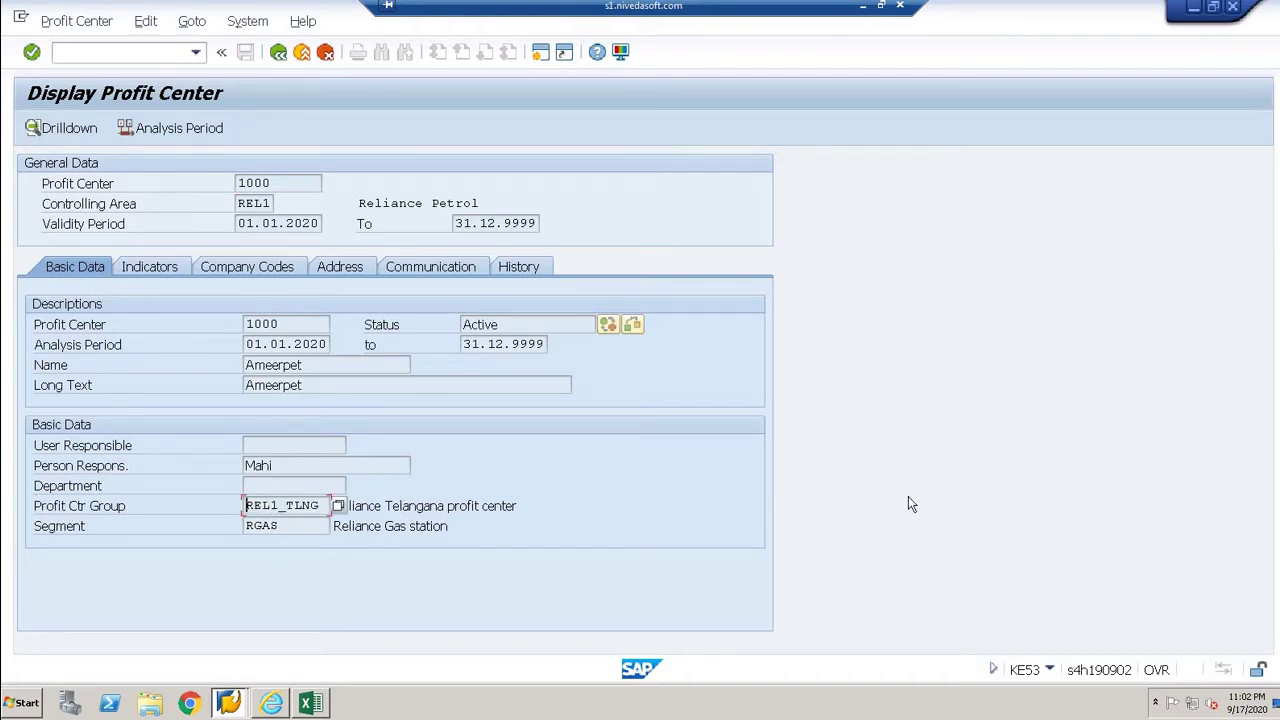
pyautogui.click(320, 704)
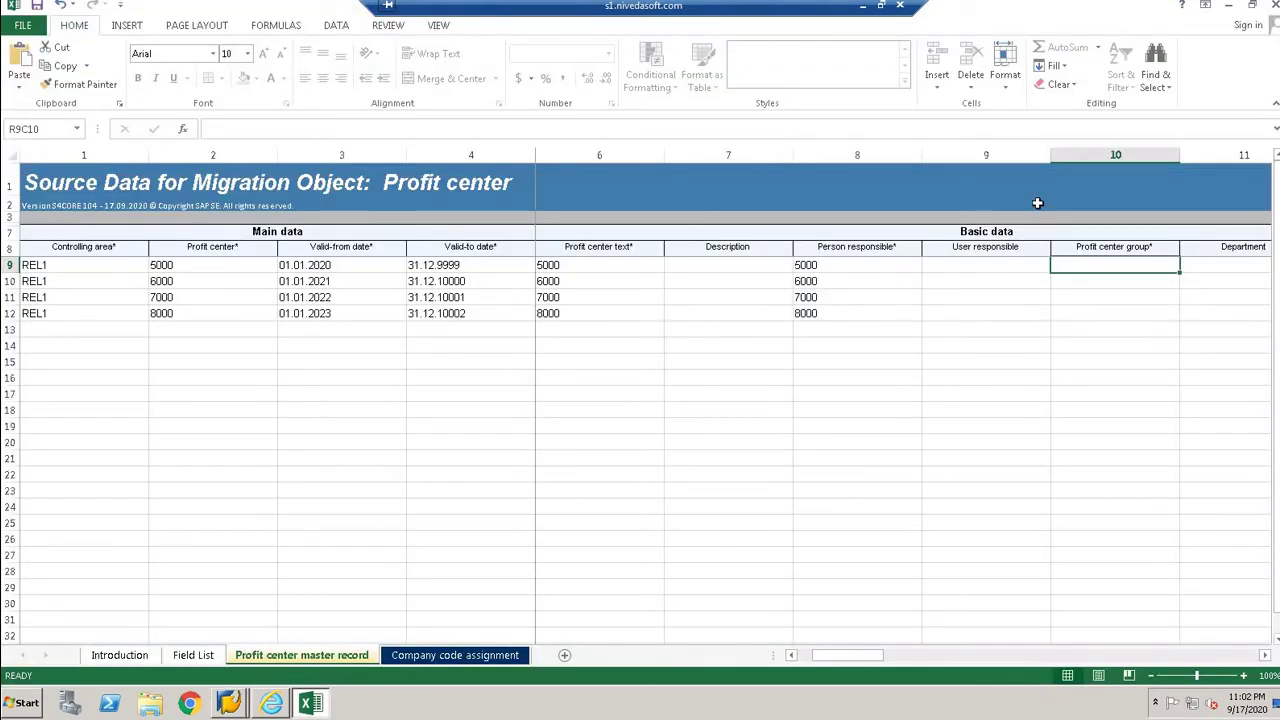
pyautogui.hotkey('ctrl', 'v')
# - Copy REL1_TLNG down the Profit center group column through row 12
pyautogui.click(1149, 281)
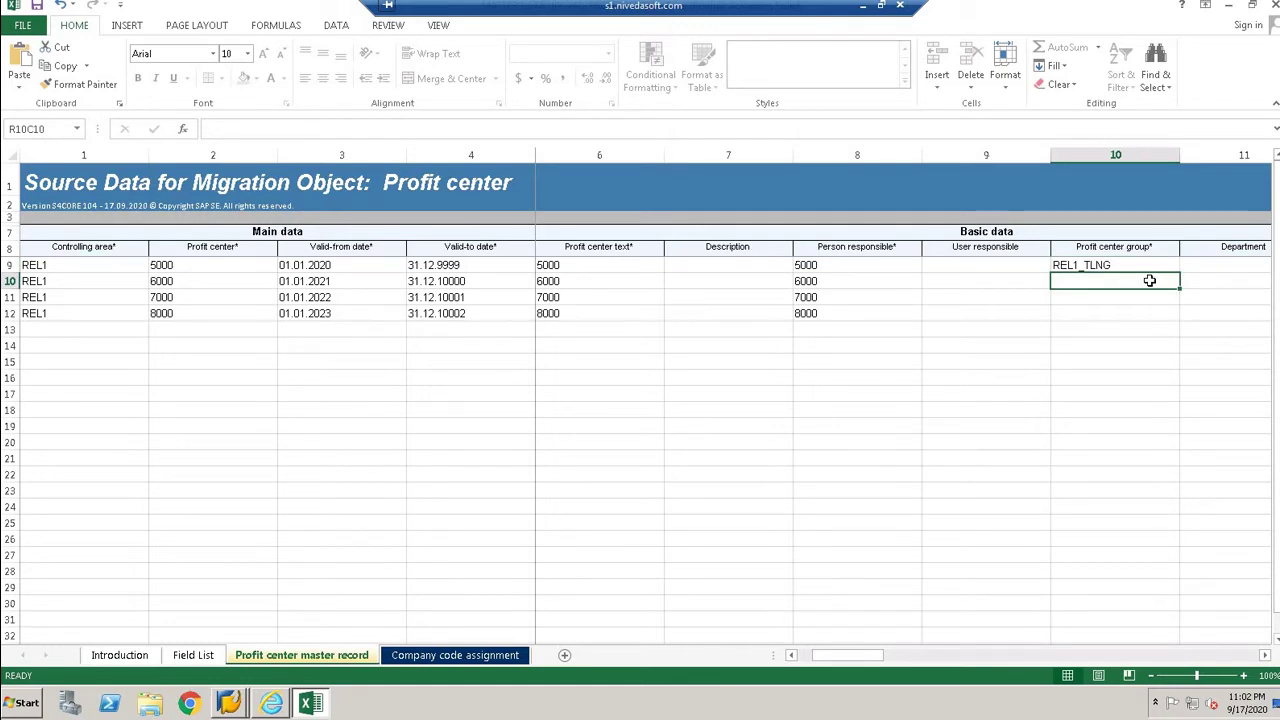
pyautogui.hotkey('shift', 'Down')
pyautogui.hotkey('shift', 'Down')
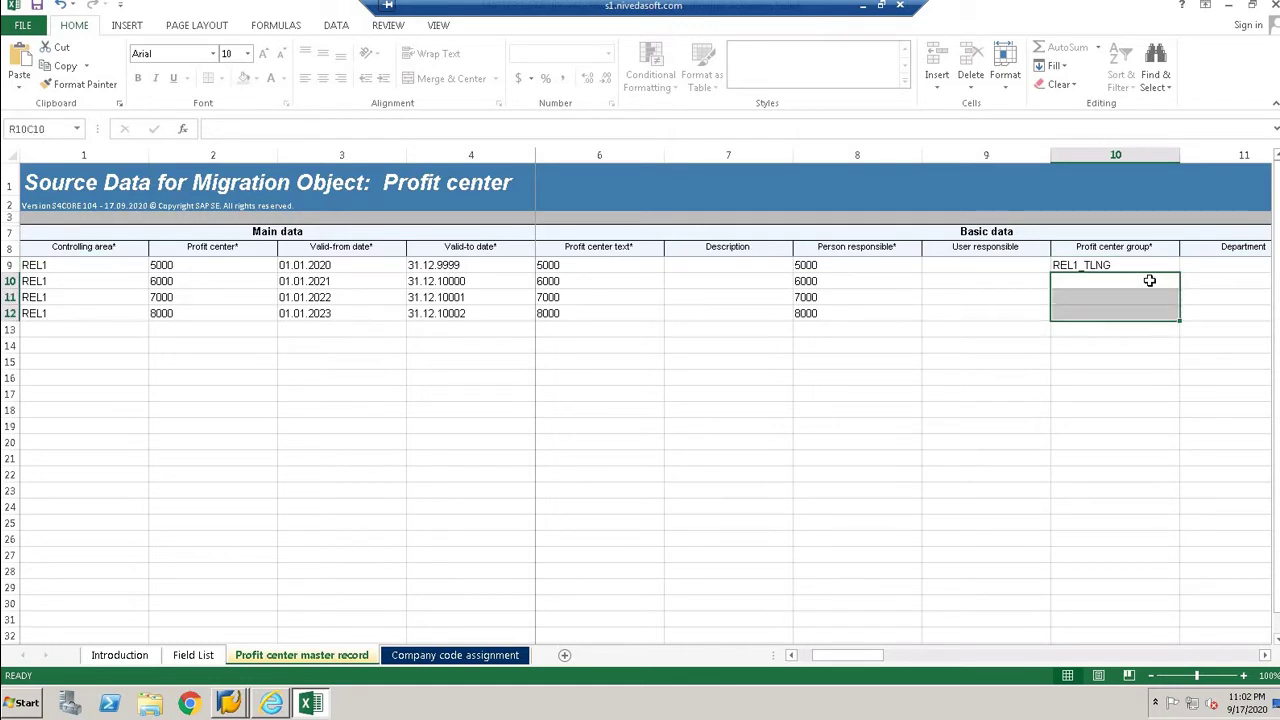
pyautogui.hotkey('ctrl', 'v')
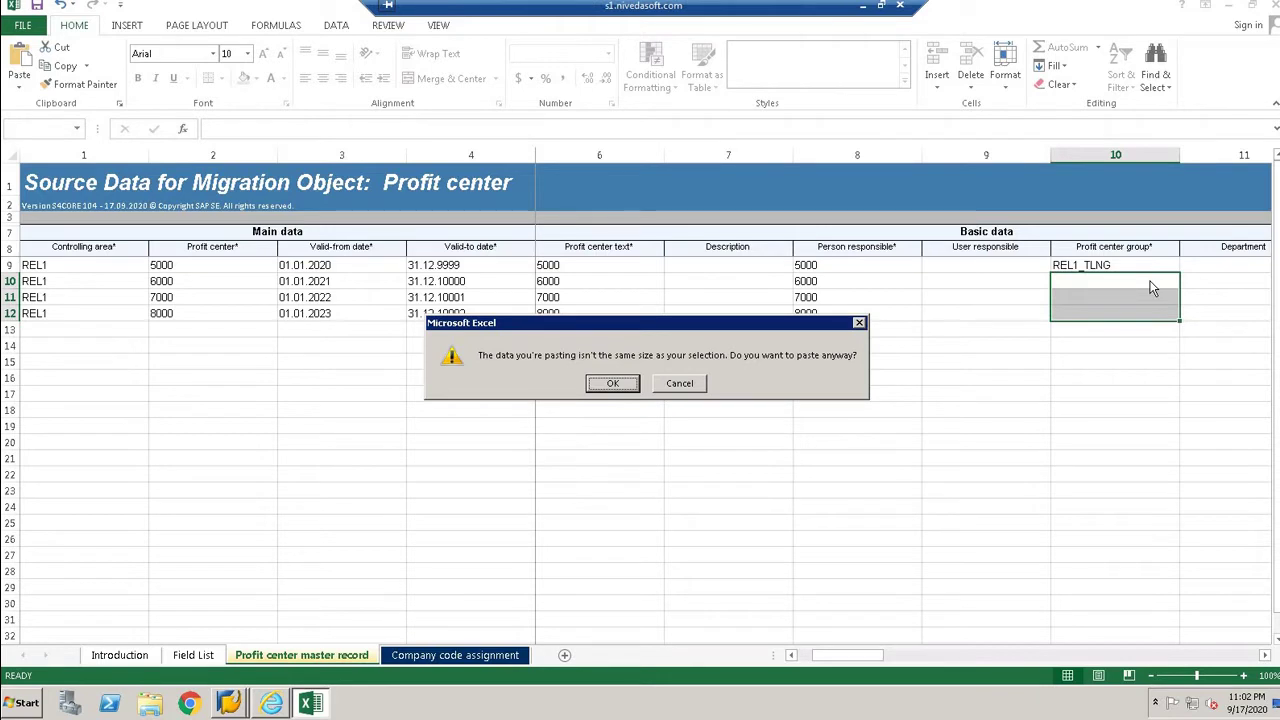
pyautogui.press('Return')
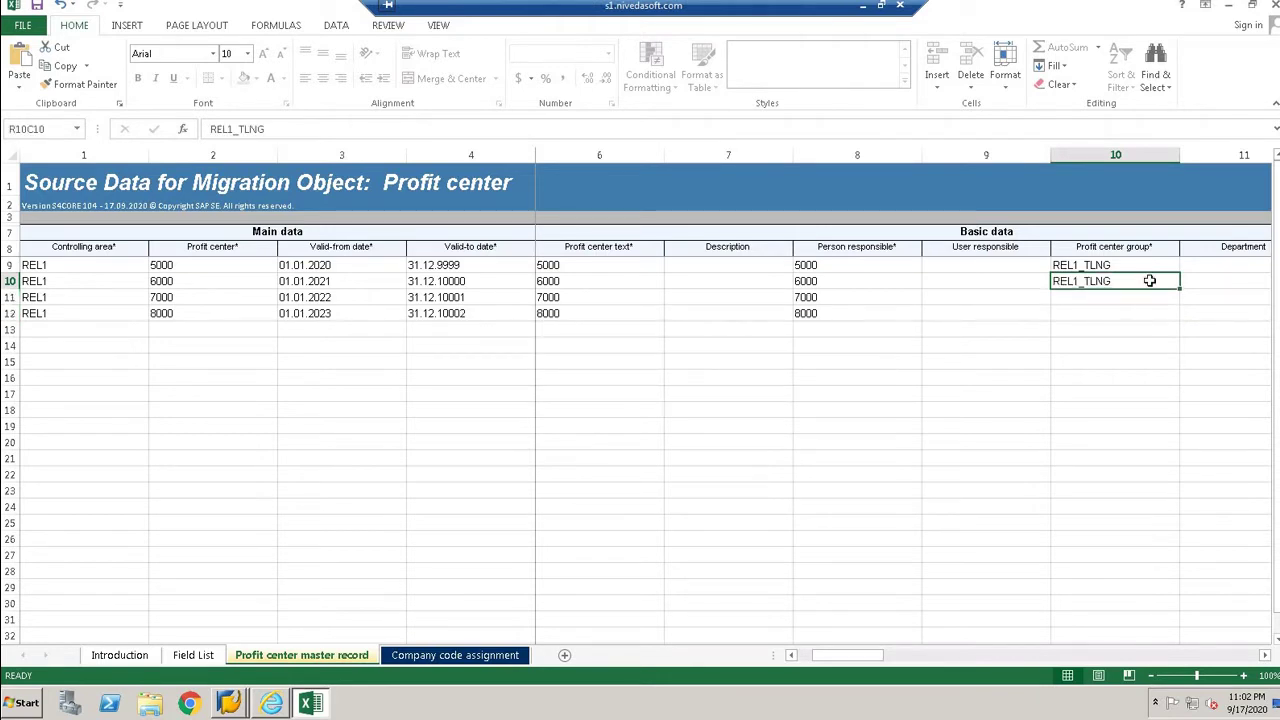
pyautogui.press('Up')
pyautogui.keyDown('shift'); pyautogui.click(1149, 281); pyautogui.keyUp('shift')
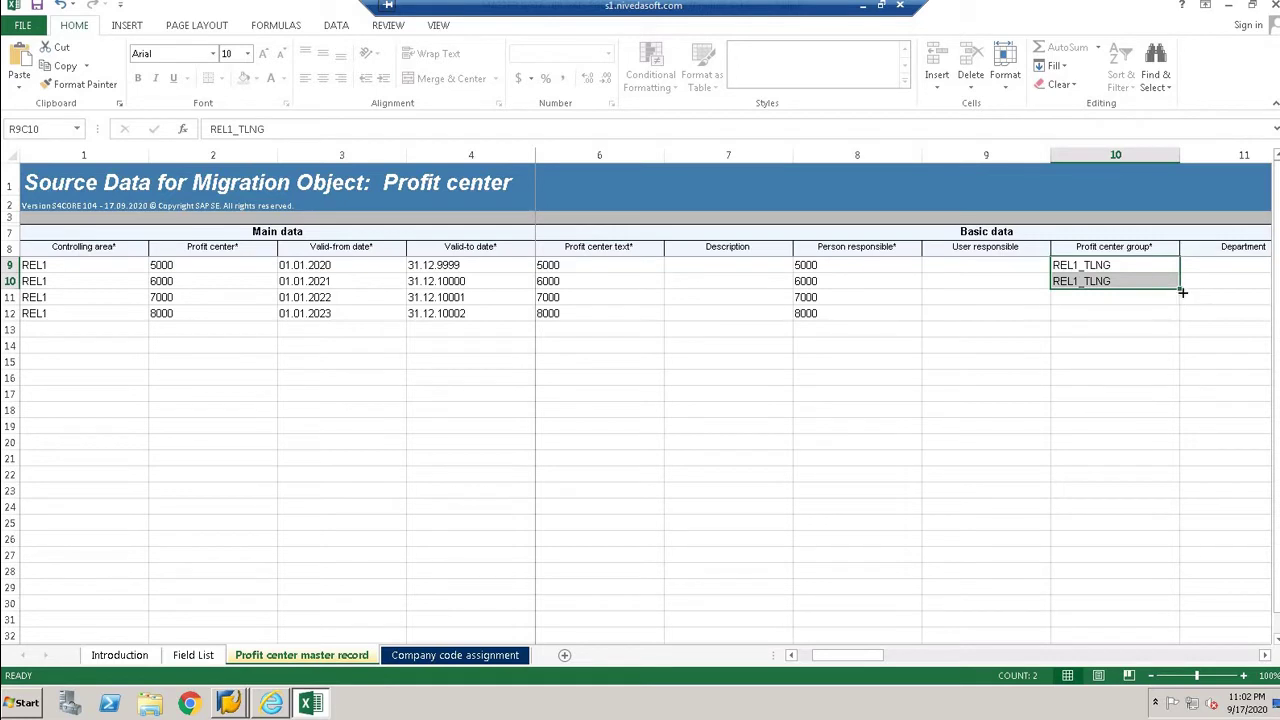
pyautogui.moveTo(1184, 292); pyautogui.dragTo(1185, 320)
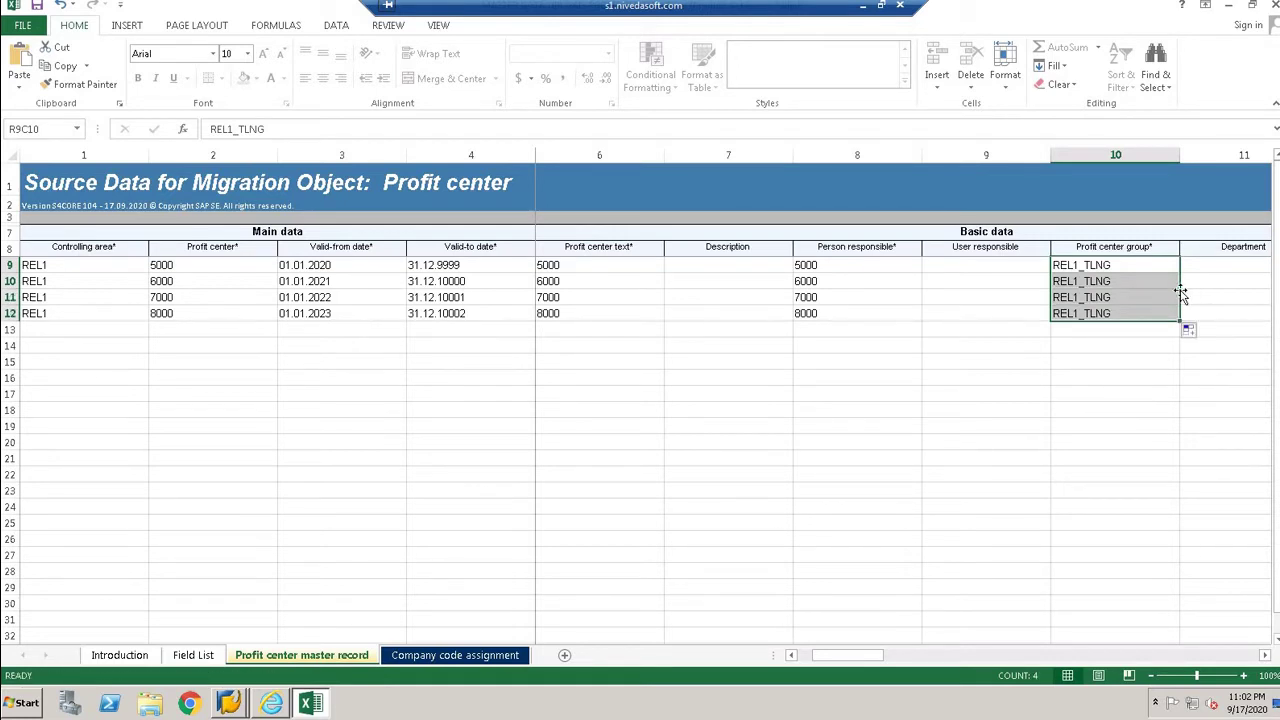
# - Examine the remaining columns of row 9 up to Lock indicator for mandatory fields, then return to the Profit center column
pyautogui.click(1134, 265)
pyautogui.press('Right')
pyautogui.press('Right')
pyautogui.press('Right')
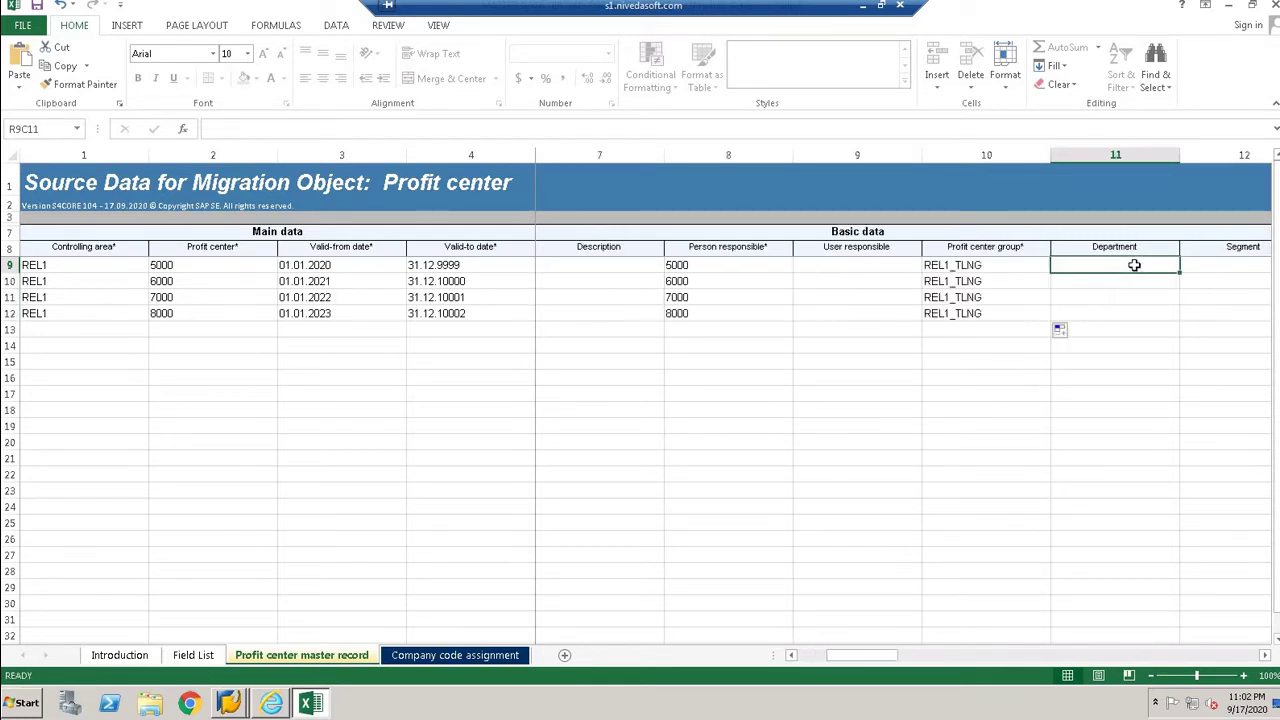
pyautogui.press('Right')
pyautogui.press('Right')
pyautogui.press('Right')
pyautogui.press('Right')
pyautogui.press('Right')
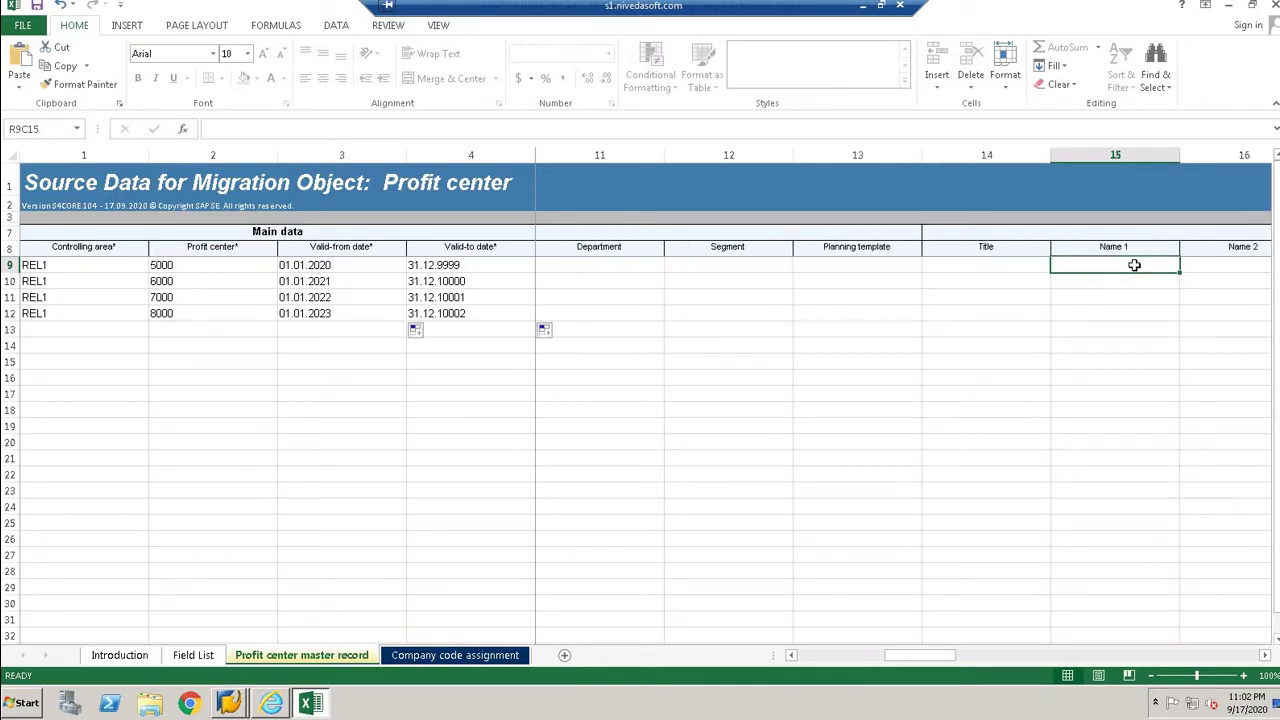
pyautogui.press('Right')
pyautogui.press('Right')
pyautogui.press('Right')
pyautogui.press('Right')
pyautogui.press('Right')
pyautogui.press('Right')
pyautogui.press('Right')
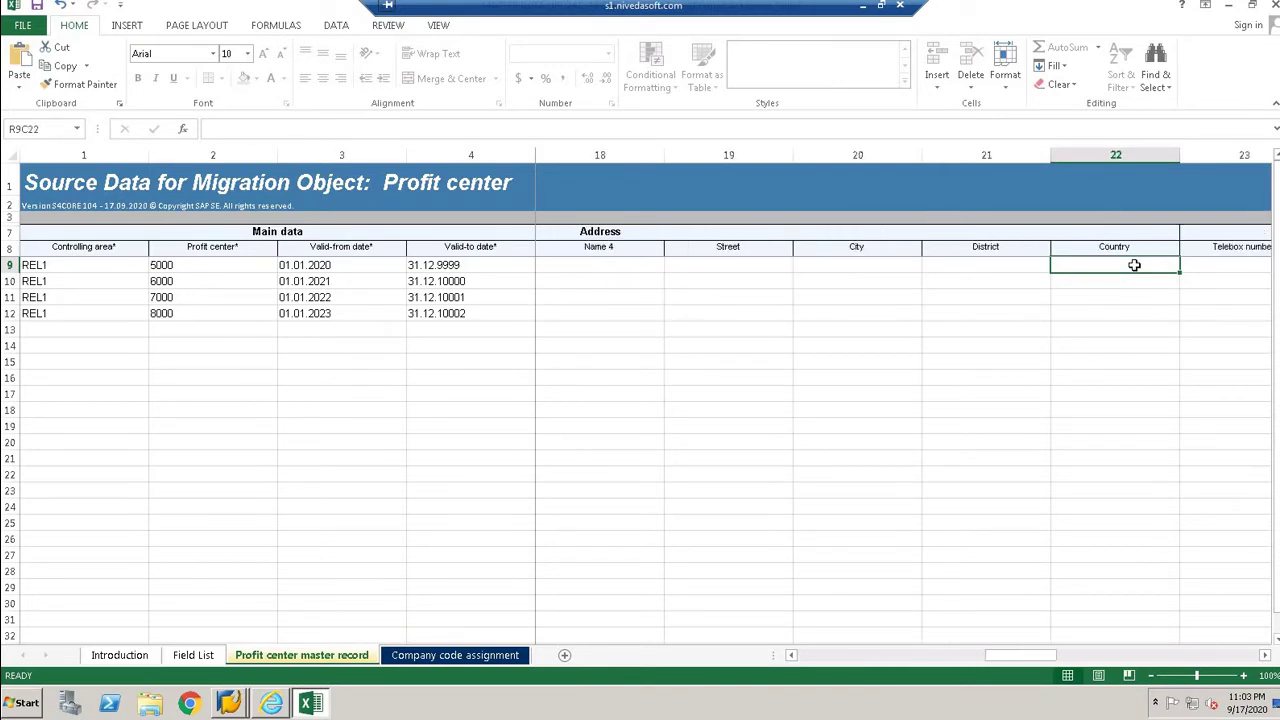
pyautogui.press('Right')
pyautogui.press('Right')
pyautogui.press('Right')
pyautogui.press('Right')
pyautogui.press('Right')
pyautogui.press('Right')
pyautogui.press('Right')
pyautogui.press('Right')
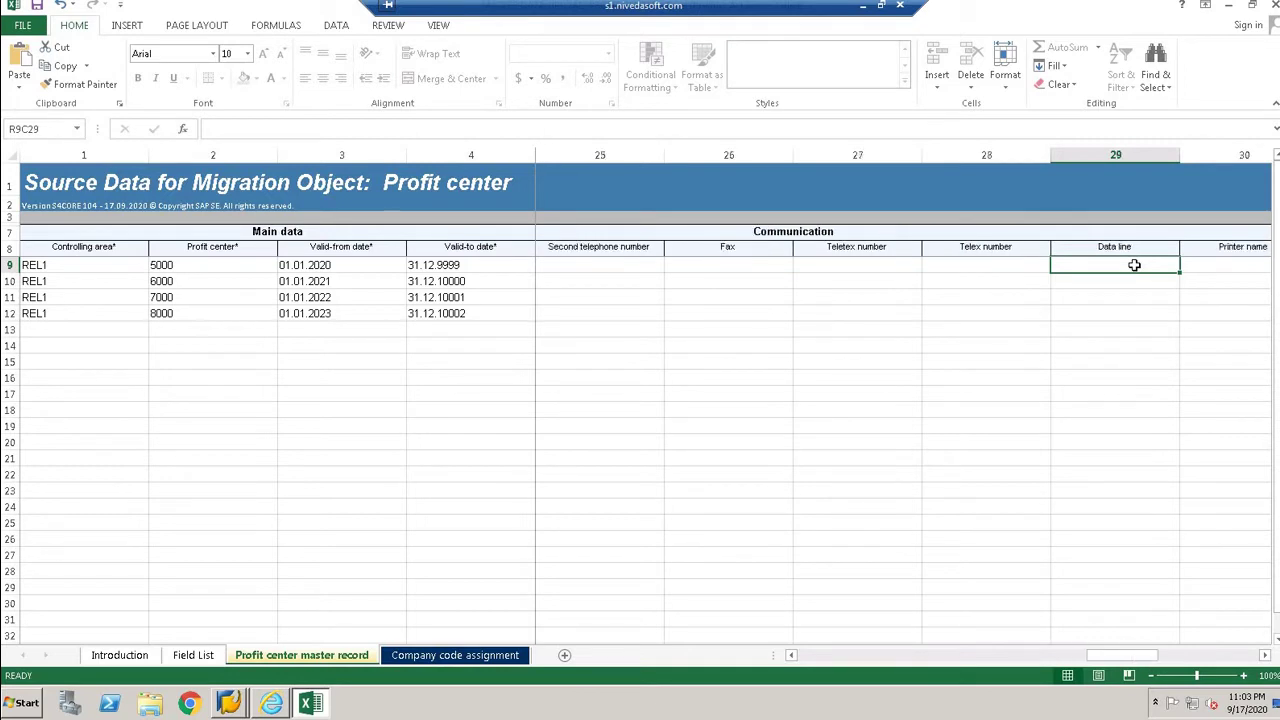
pyautogui.press('Right')
pyautogui.press('Right')
pyautogui.press('Right')
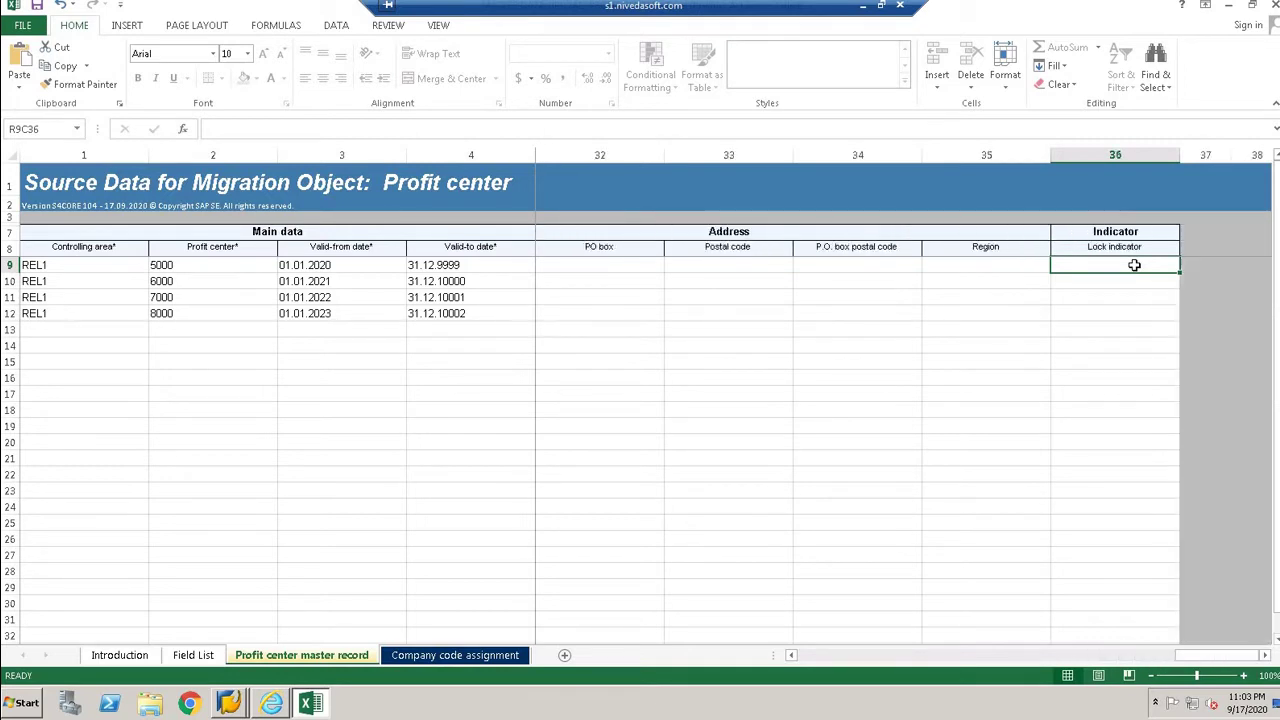
pyautogui.press('Left')
pyautogui.press('Left')
pyautogui.press('Left')
pyautogui.press('Left')
pyautogui.press('Left')
pyautogui.press('Left')
pyautogui.press('Left')
pyautogui.press('Left')
pyautogui.press('Left')
pyautogui.press('Left')
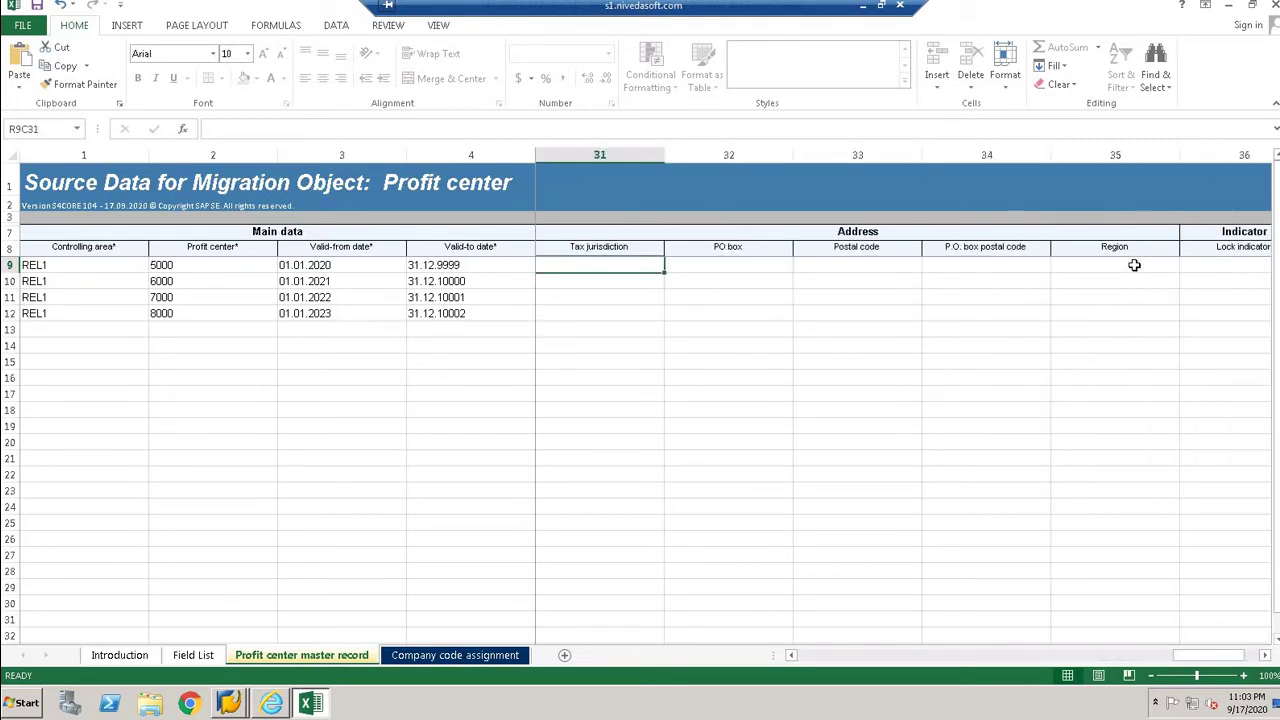
pyautogui.press('Left')
pyautogui.press('Left')
pyautogui.press('Left')
pyautogui.press('Left')
pyautogui.press('Left')
pyautogui.press('Left')
pyautogui.press('Left')
pyautogui.press('Left')
pyautogui.press('Left')
pyautogui.press('Left')
pyautogui.press('Left')
pyautogui.press('Left')
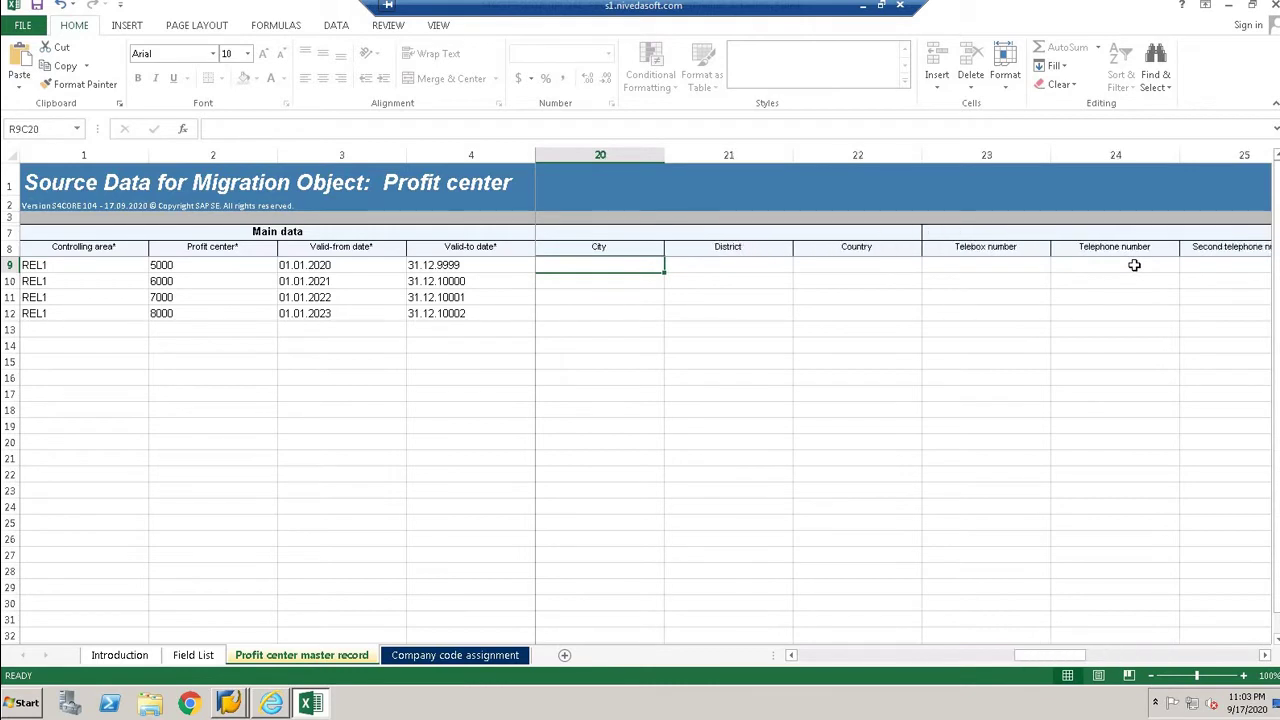
pyautogui.press('Left')
pyautogui.press('Left')
pyautogui.press('Left')
pyautogui.press('Left')
pyautogui.press('Left')
pyautogui.press('Left')
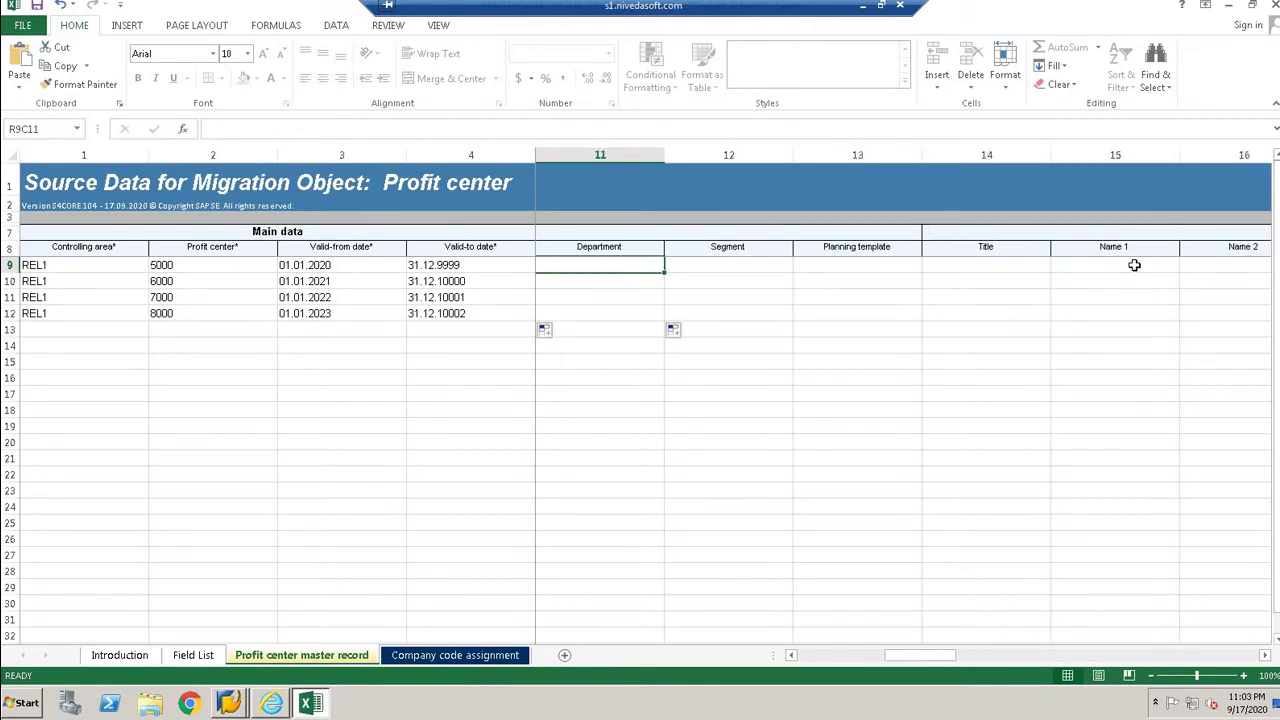
pyautogui.press('Left')
pyautogui.press('Left')
pyautogui.press('Left')
pyautogui.press('Left')
pyautogui.press('Left')
pyautogui.press('Left')
pyautogui.press('Left')
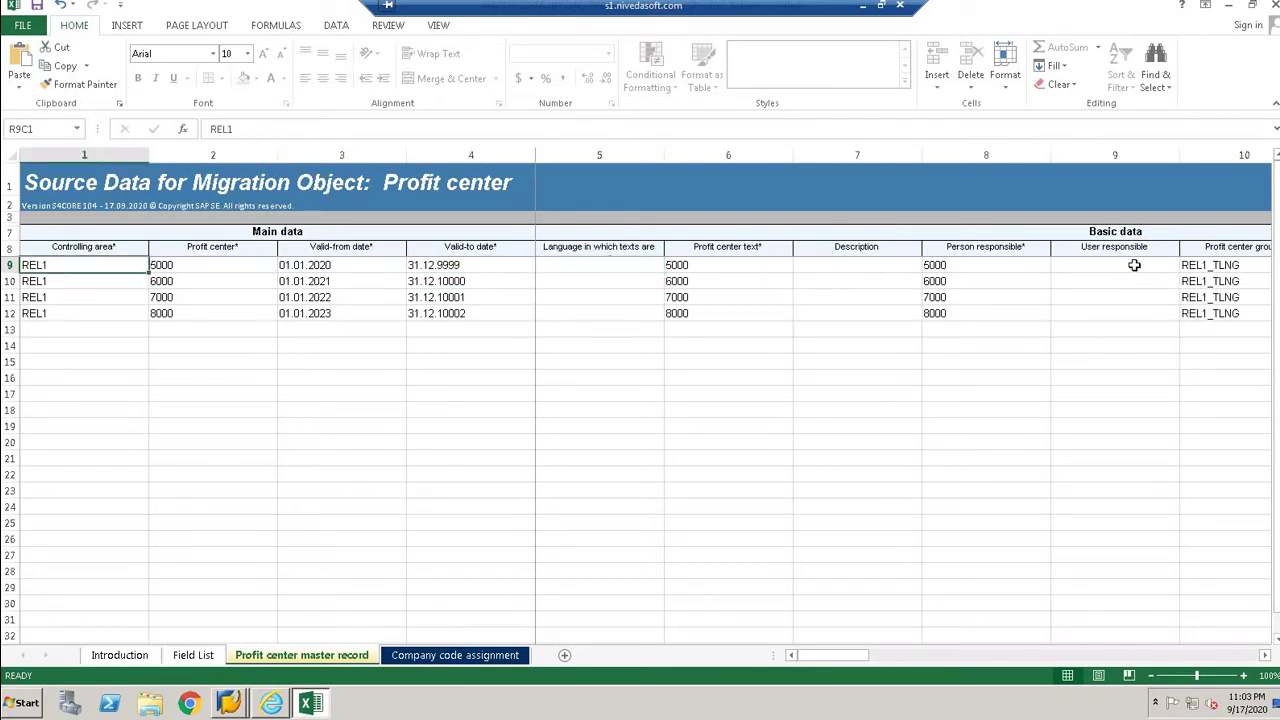
pyautogui.click(185, 267)
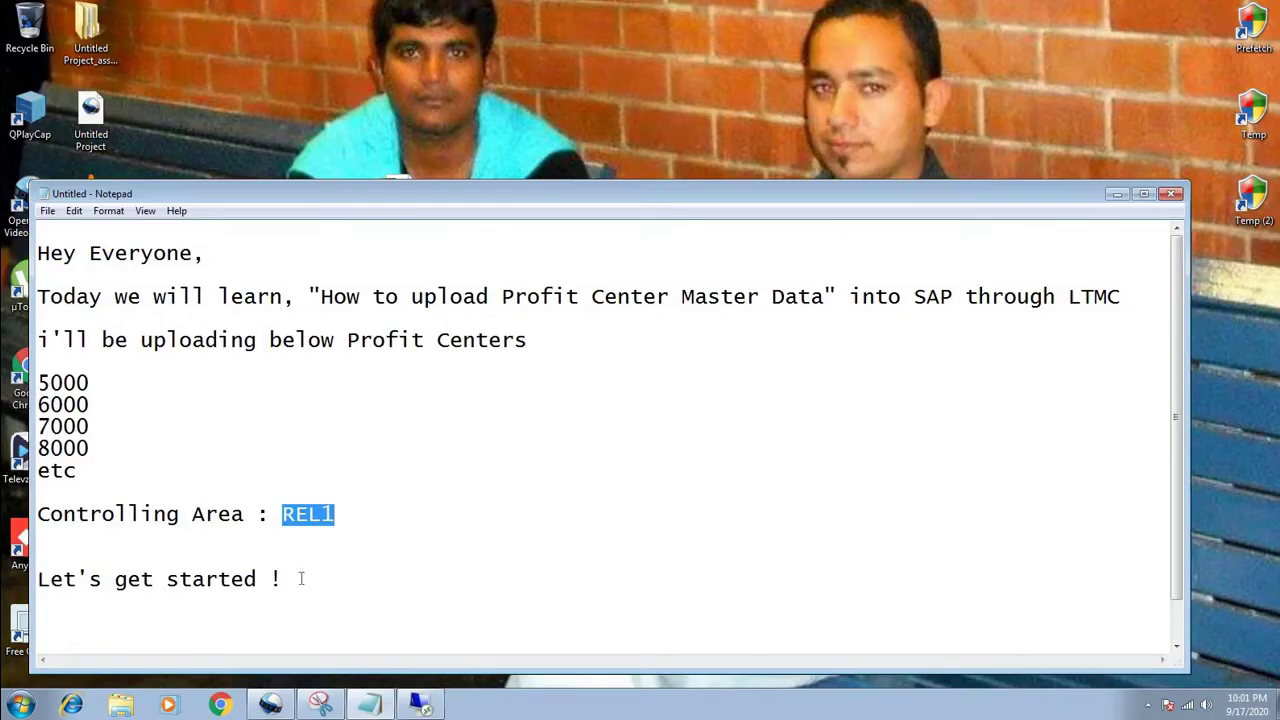
# - Switch to Notepad and add the note "Rest all fields are mandatory so we'll leave them !" below "Let's get started !"
pyautogui.click(301, 577)
pyautogui.press('Return')
pyautogui.press('Return')
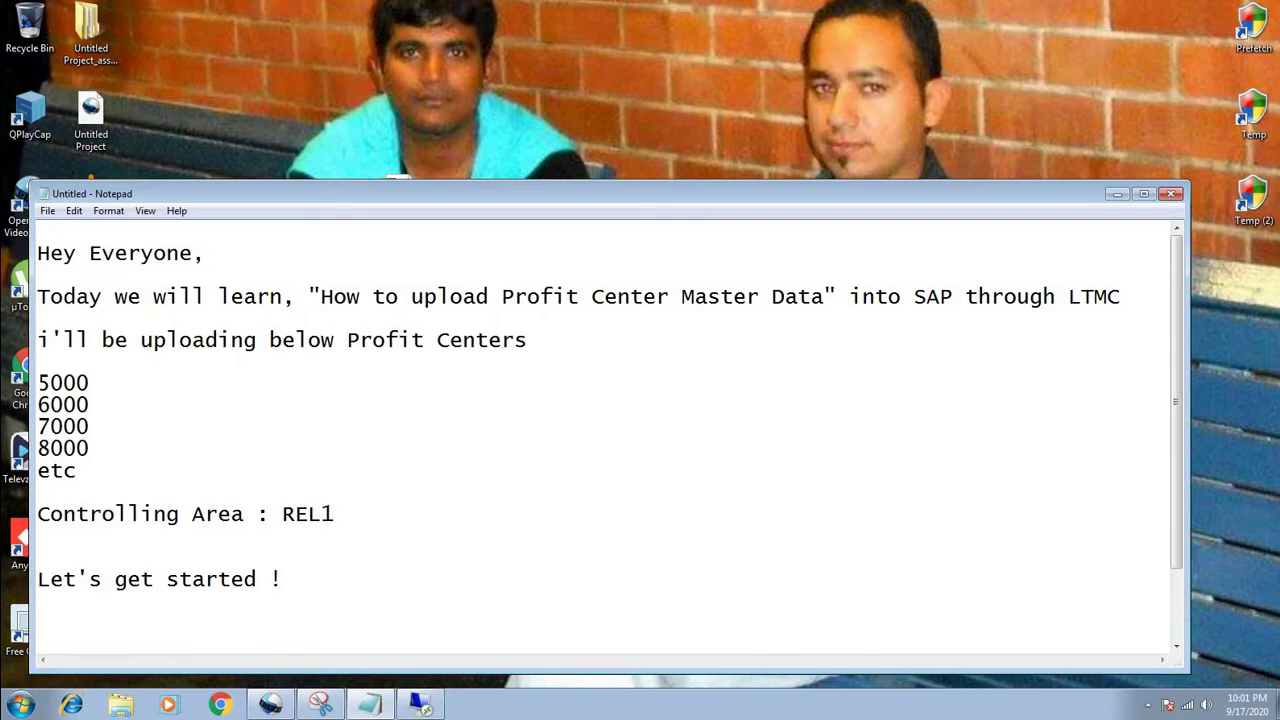
pyautogui.write('r')
pyautogui.press('BackSpace')
pyautogui.write('Rest all fiel')
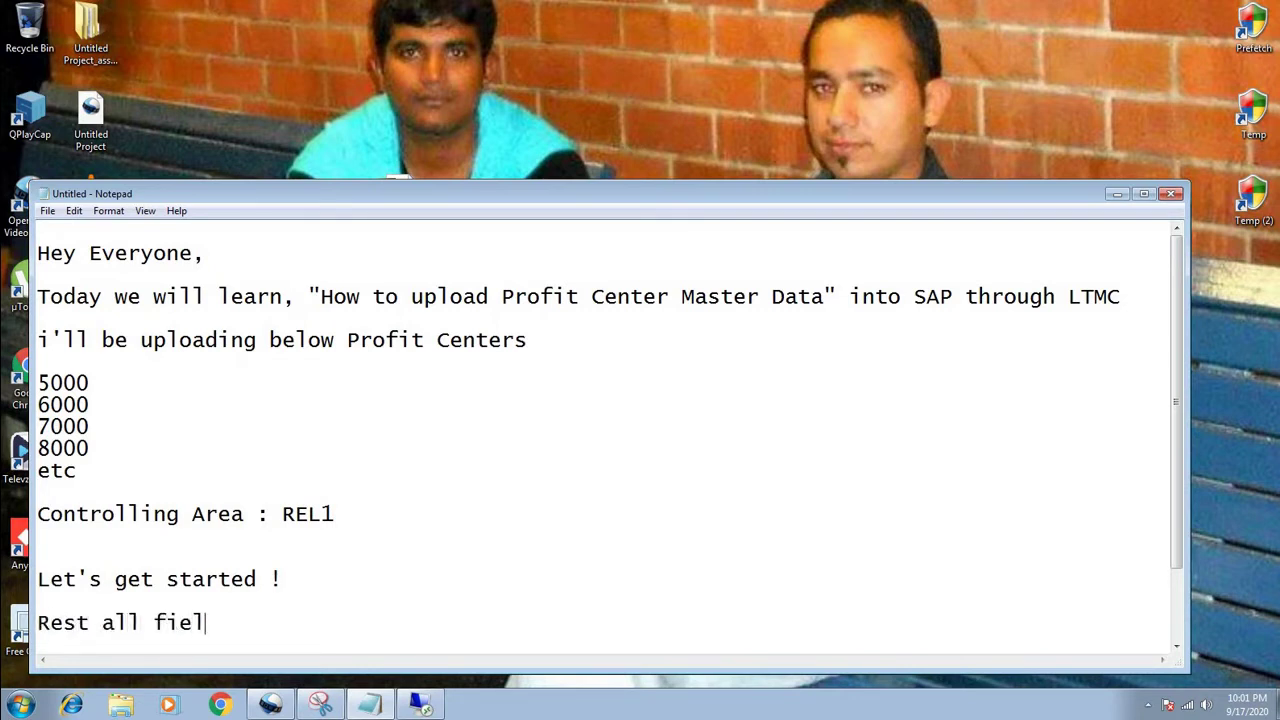
pyautogui.write('ds are mandato')
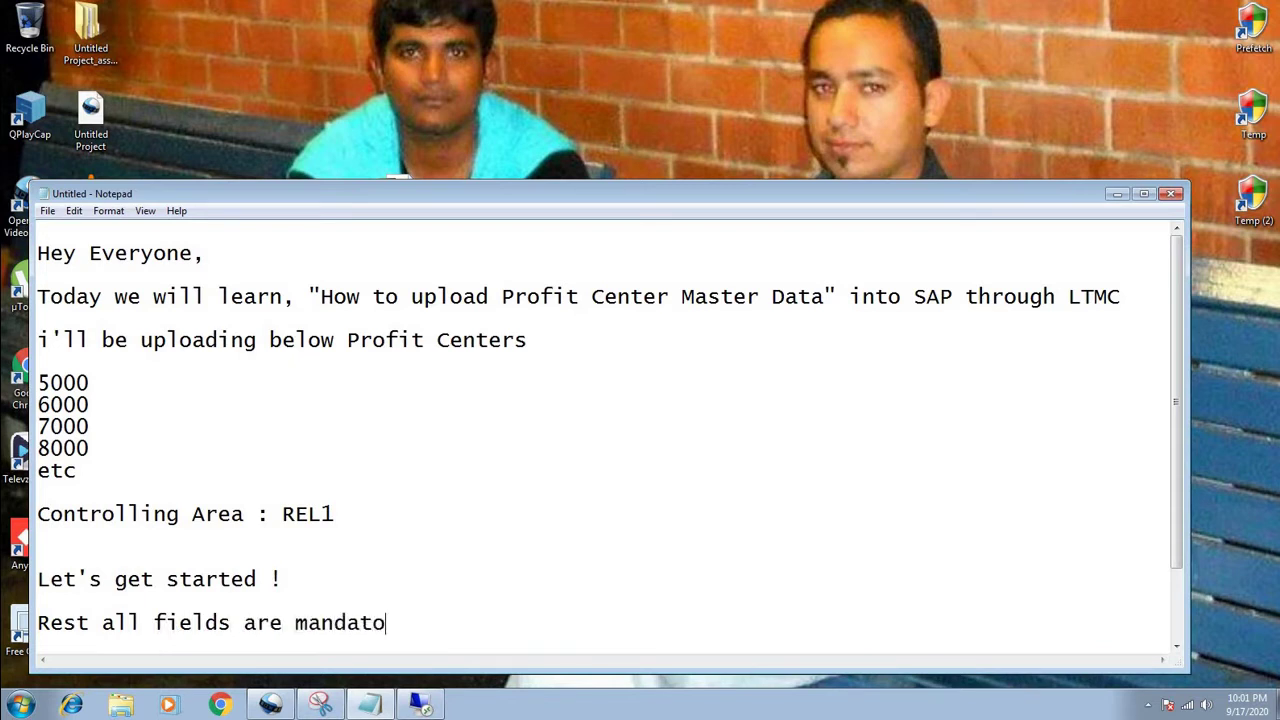
pyautogui.write("ry so we'll l")
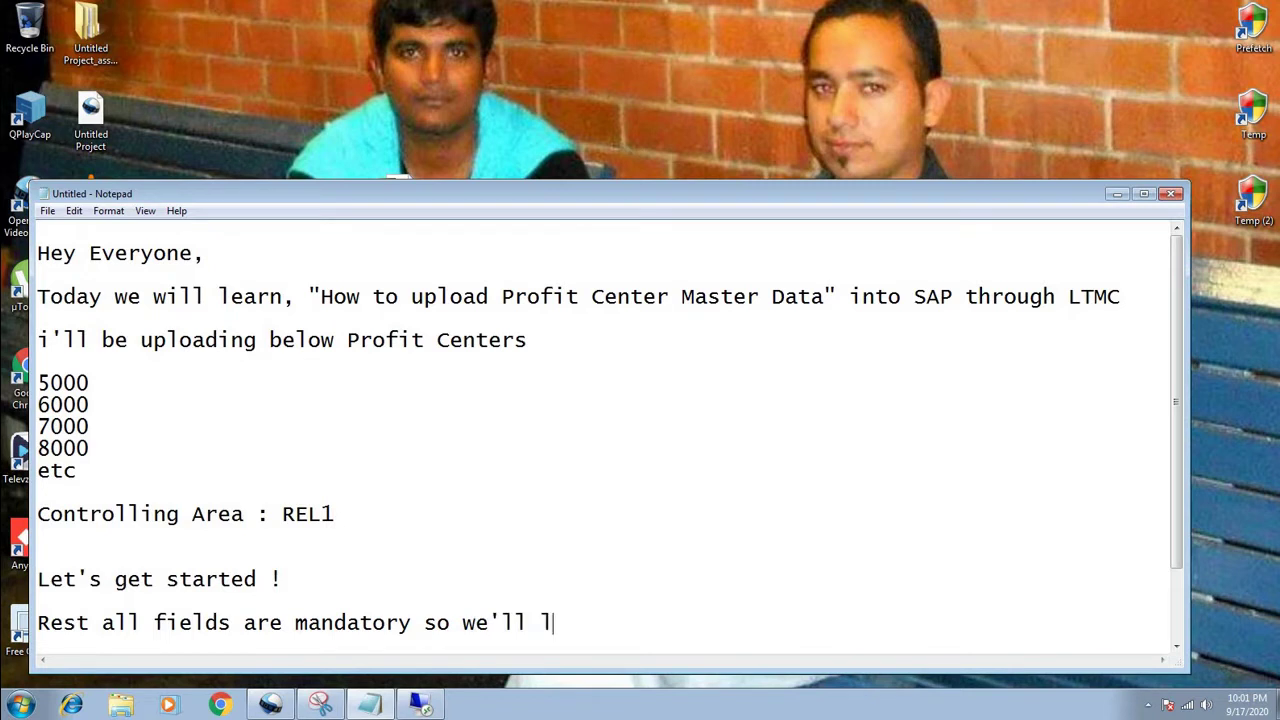
pyautogui.write('eave them')
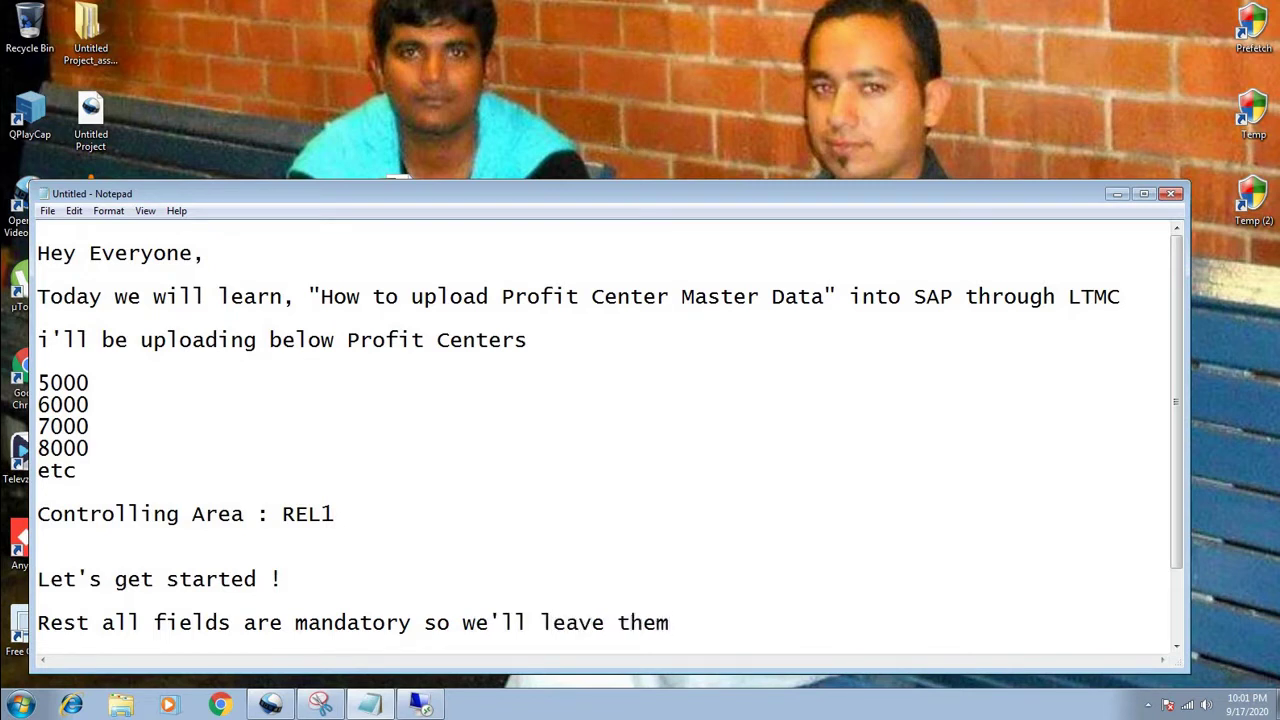
pyautogui.write(' !@')
pyautogui.press('BackSpace')
# - Add a run of blank lines below the new note
pyautogui.press('Return')
pyautogui.press('Return')
pyautogui.press('Return')
pyautogui.press('Return')
pyautogui.press('Return')
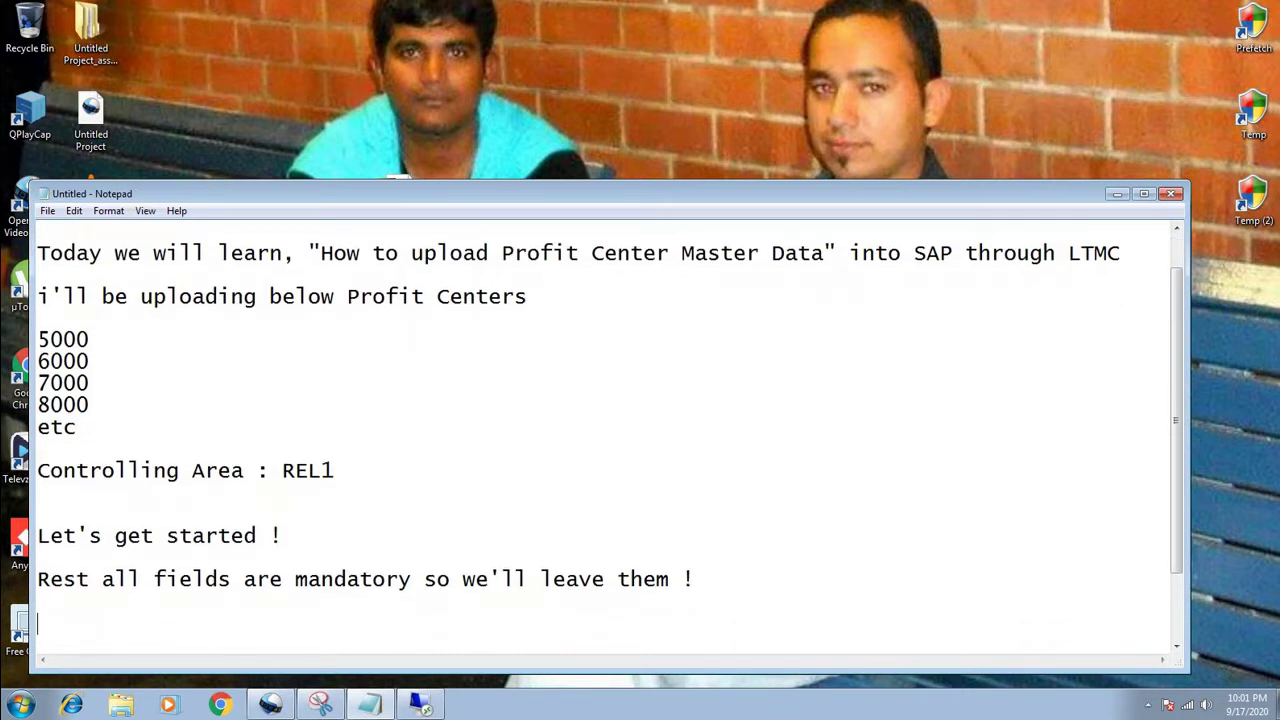
pyautogui.press('Return')
pyautogui.press('Return')
pyautogui.press('Return')
pyautogui.press('Return')
pyautogui.press('Return')
pyautogui.press('Return')
pyautogui.press('Return')
pyautogui.press('Return')
pyautogui.press('Return')
pyautogui.press('Return')
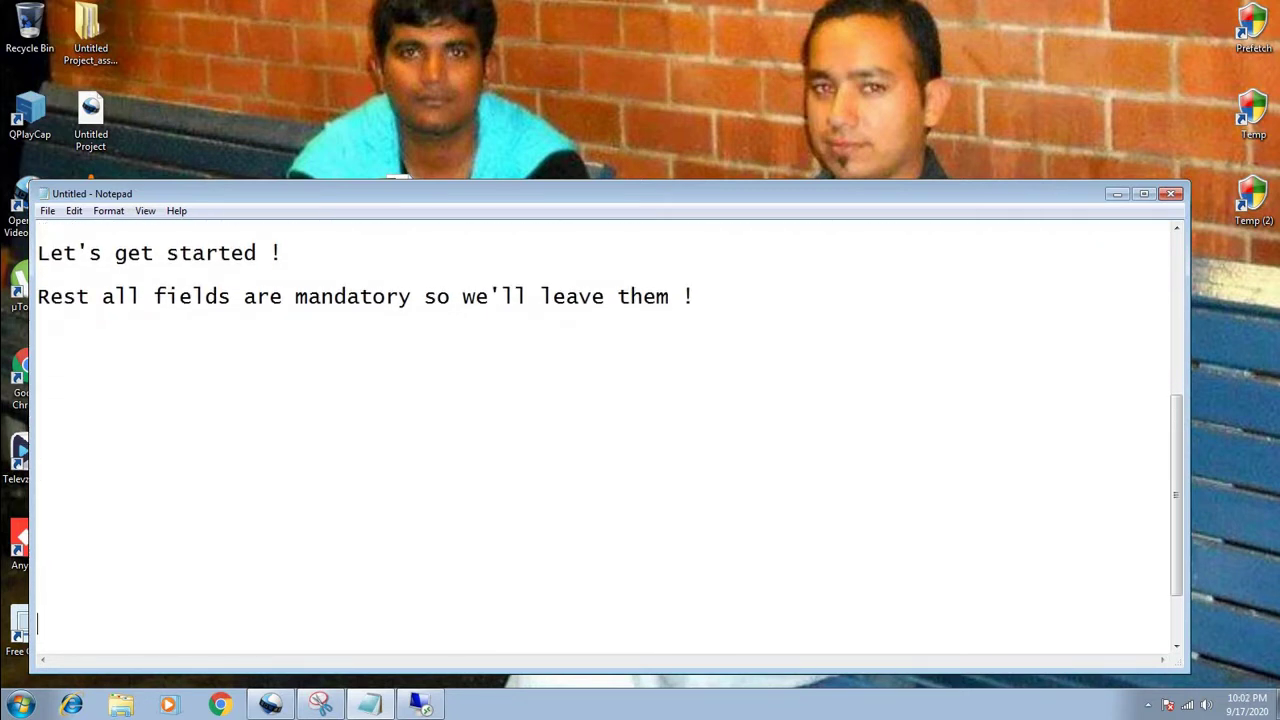
# - Return to the Excel template and copy row 9's validity dates, 01.01.2020 and 31.12.9999, over the dates in rows 10 to 12
pyautogui.click(424, 706)
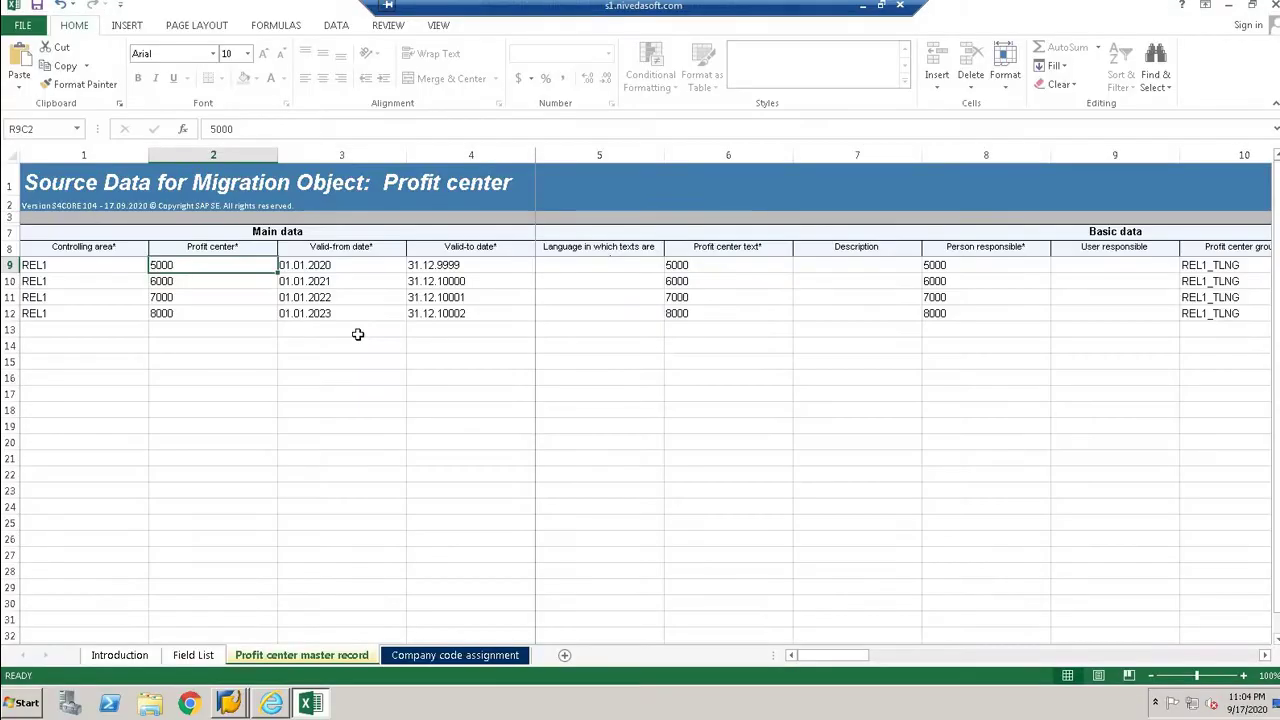
pyautogui.click(327, 266)
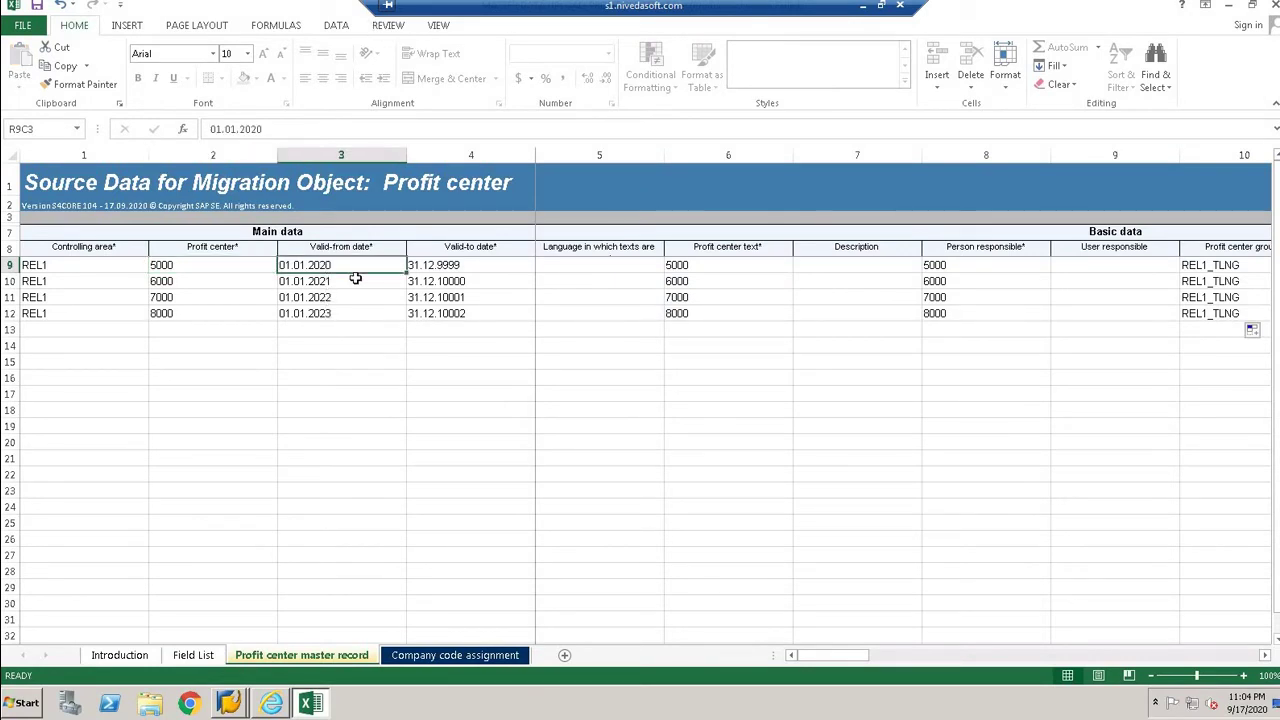
pyautogui.hotkey('shift', 'Right')
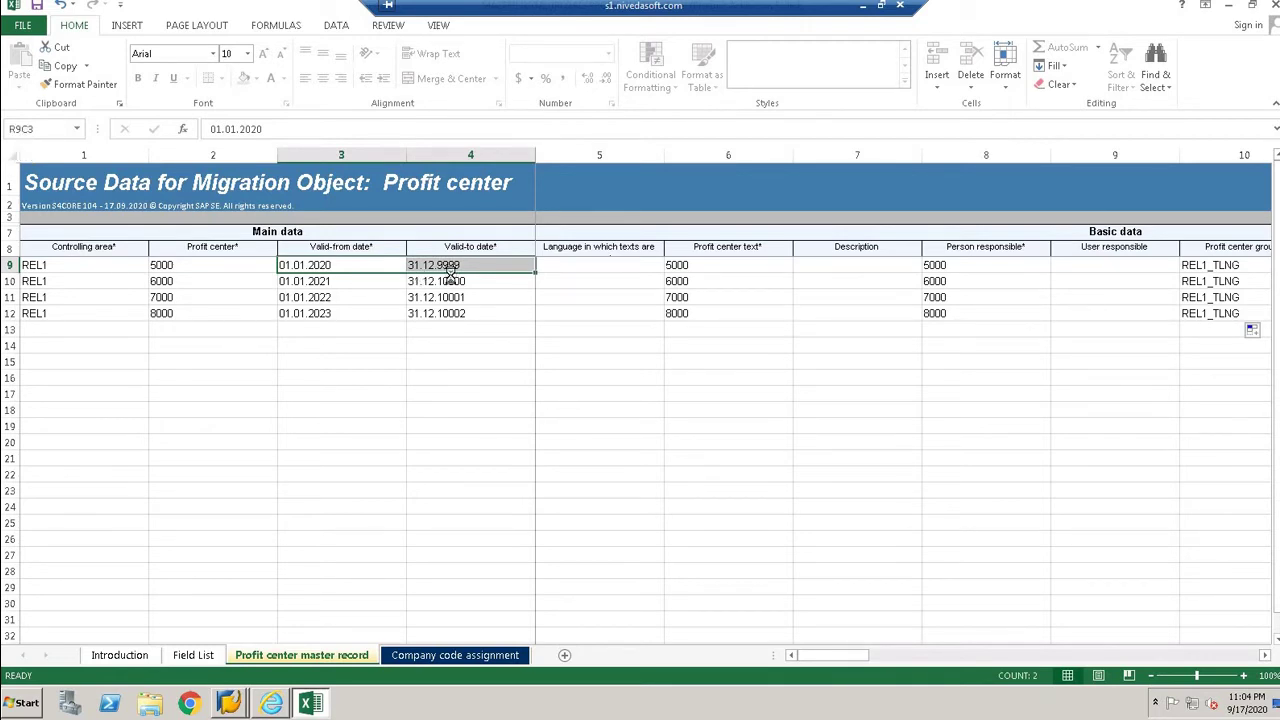
pyautogui.hotkey('shift', 'Down')
pyautogui.hotkey('shift', 'Down')
pyautogui.hotkey('ctrl', 'c')
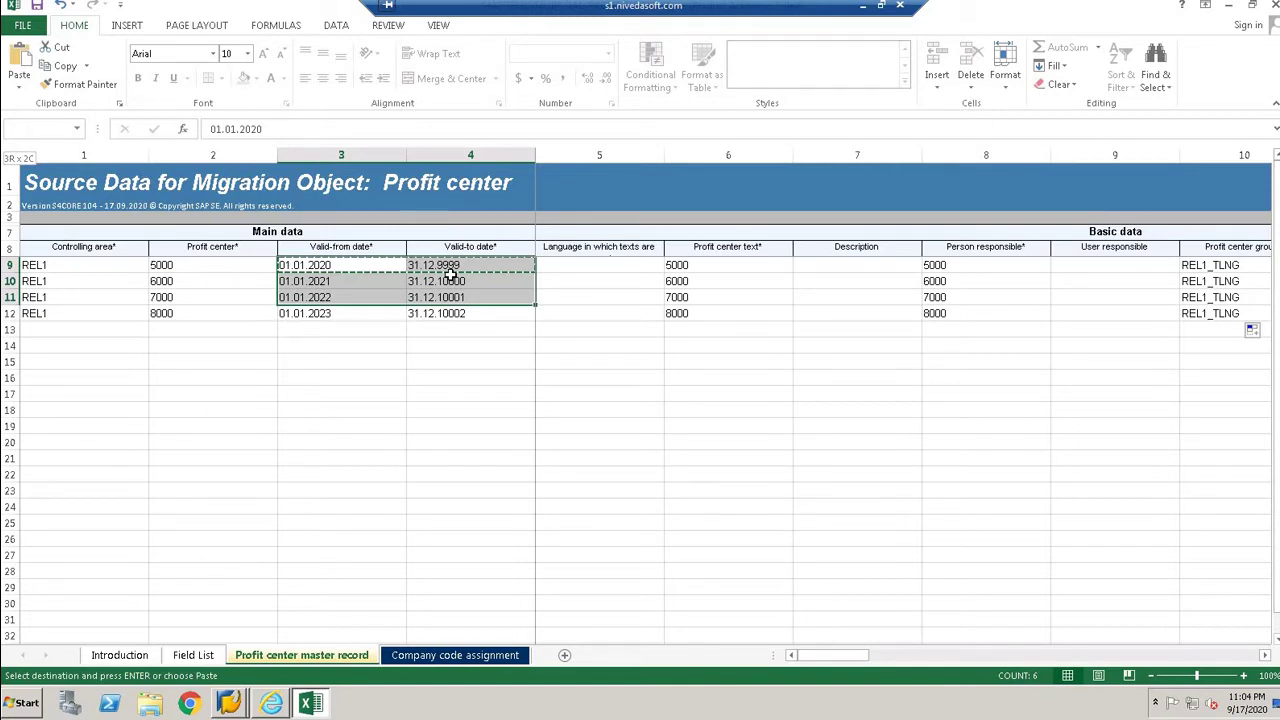
pyautogui.hotkey('shift', 'Down')
pyautogui.hotkey('ctrl', 'v')
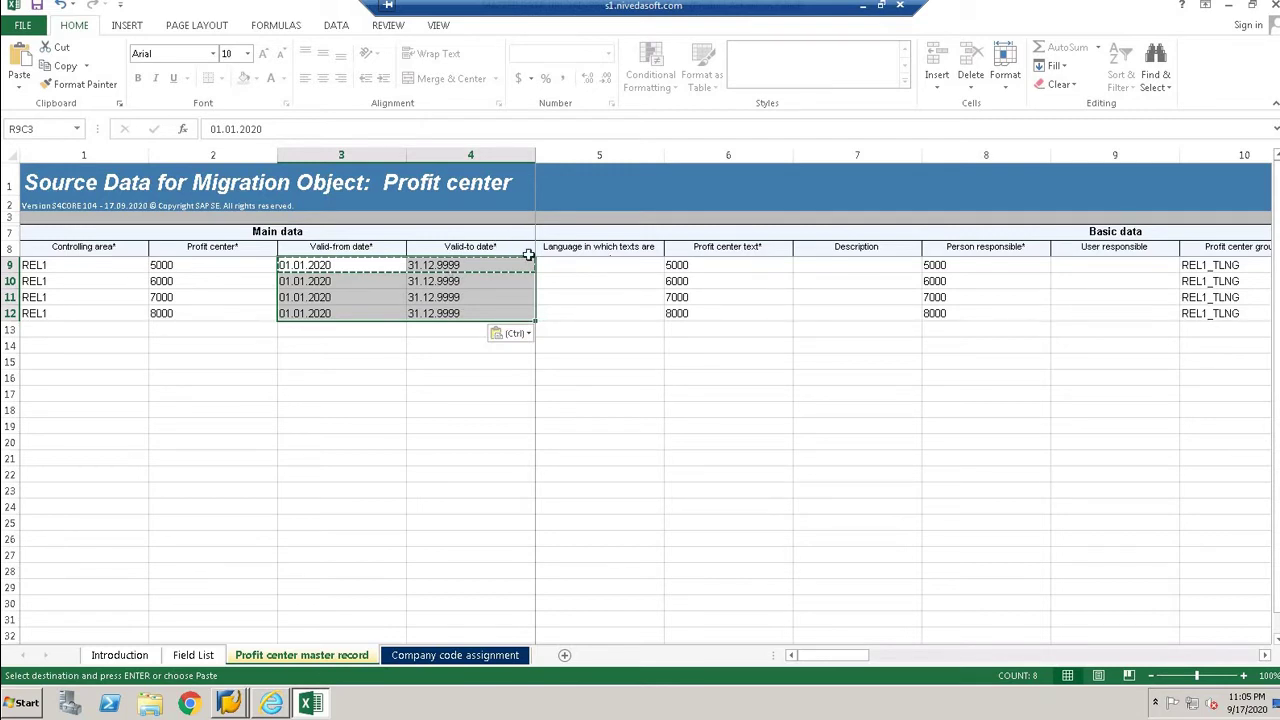
pyautogui.click(561, 264)
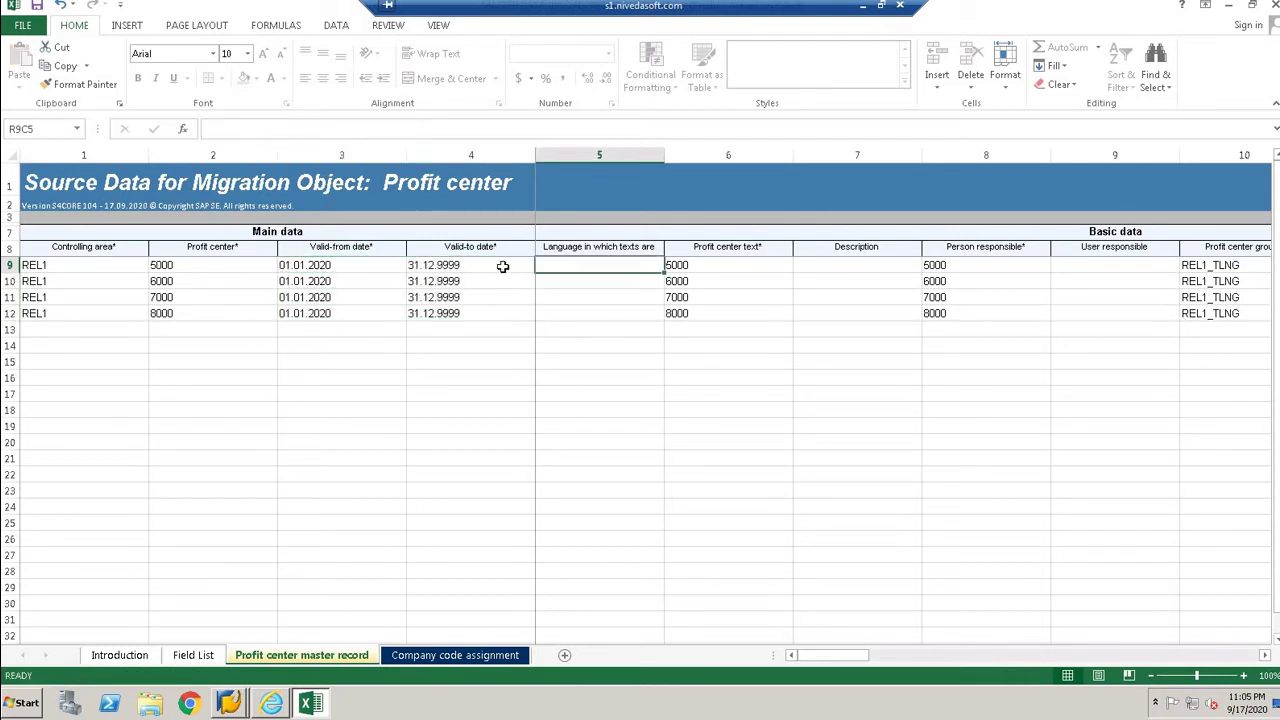
# - Examine row 9 of the Profit center master record sheet from the Valid-to date column across to the District column
pyautogui.click(490, 265)
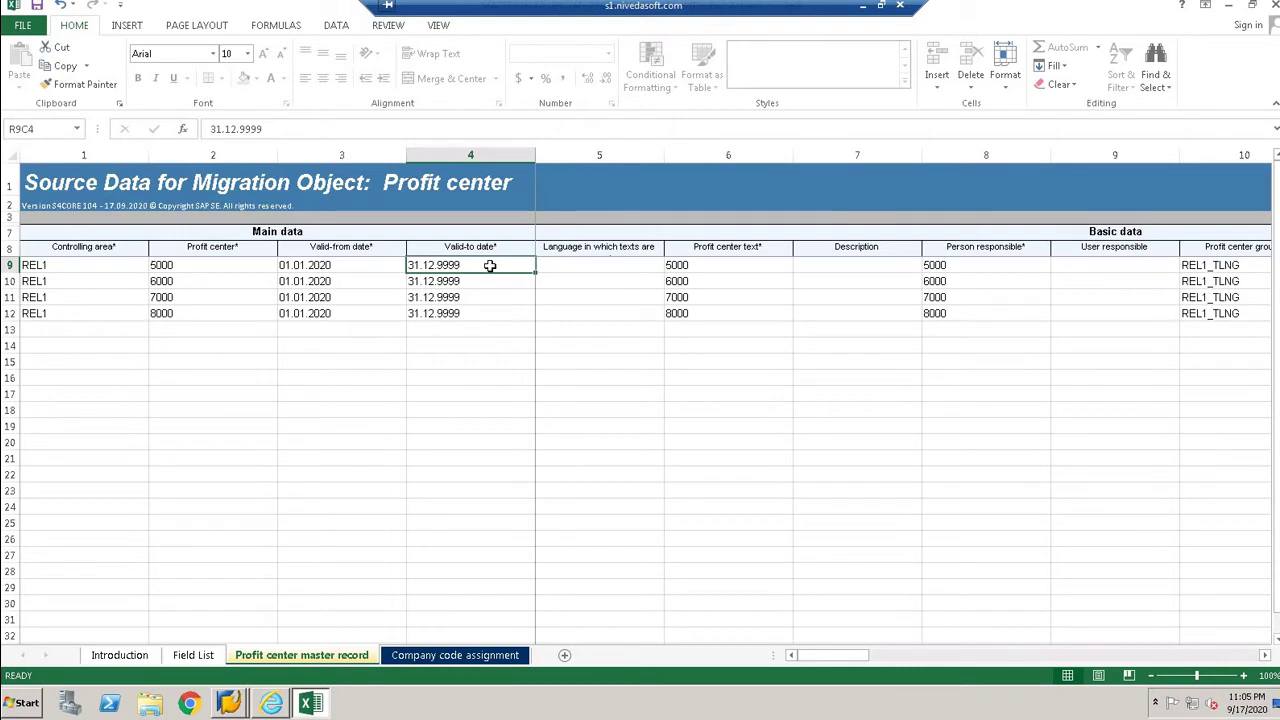
pyautogui.press('Right')
pyautogui.press('Right')
pyautogui.press('Right')
pyautogui.press('Right')
pyautogui.press('Right')
pyautogui.press('Right')
pyautogui.press('Right')
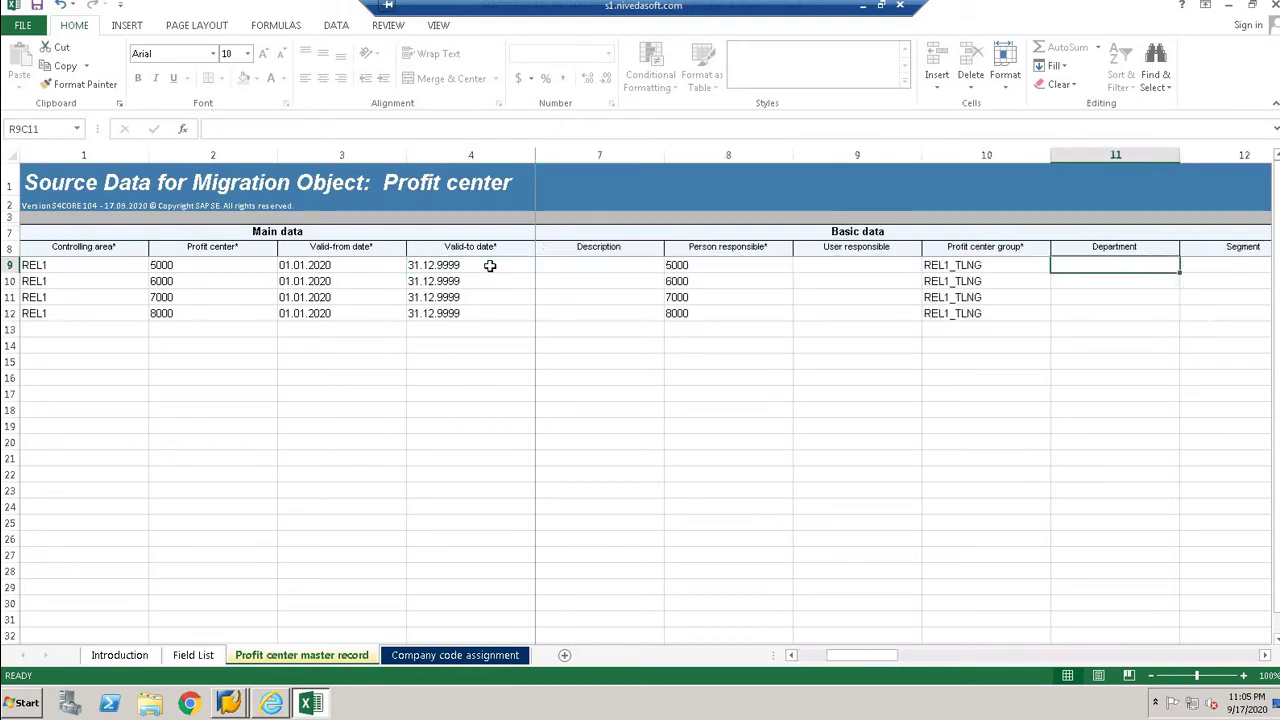
pyautogui.press('Right')
pyautogui.press('Right')
pyautogui.press('Right')
pyautogui.press('Right')
pyautogui.press('Right')
pyautogui.press('Right')
pyautogui.press('Right')
pyautogui.press('Right')
pyautogui.press('Right')
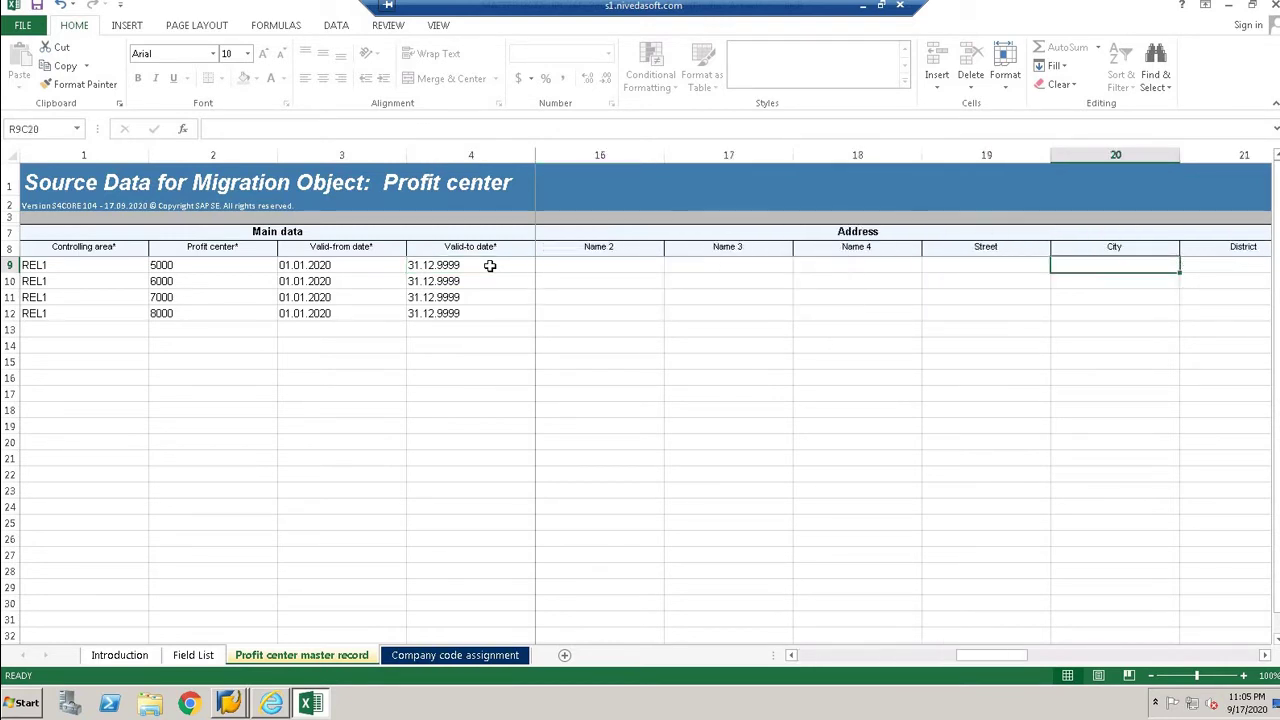
pyautogui.press('Right')
# - Save the MASTER DATA UPLOAD_PROFIT CENTER workbook under its existing name
pyautogui.click(26, 26)
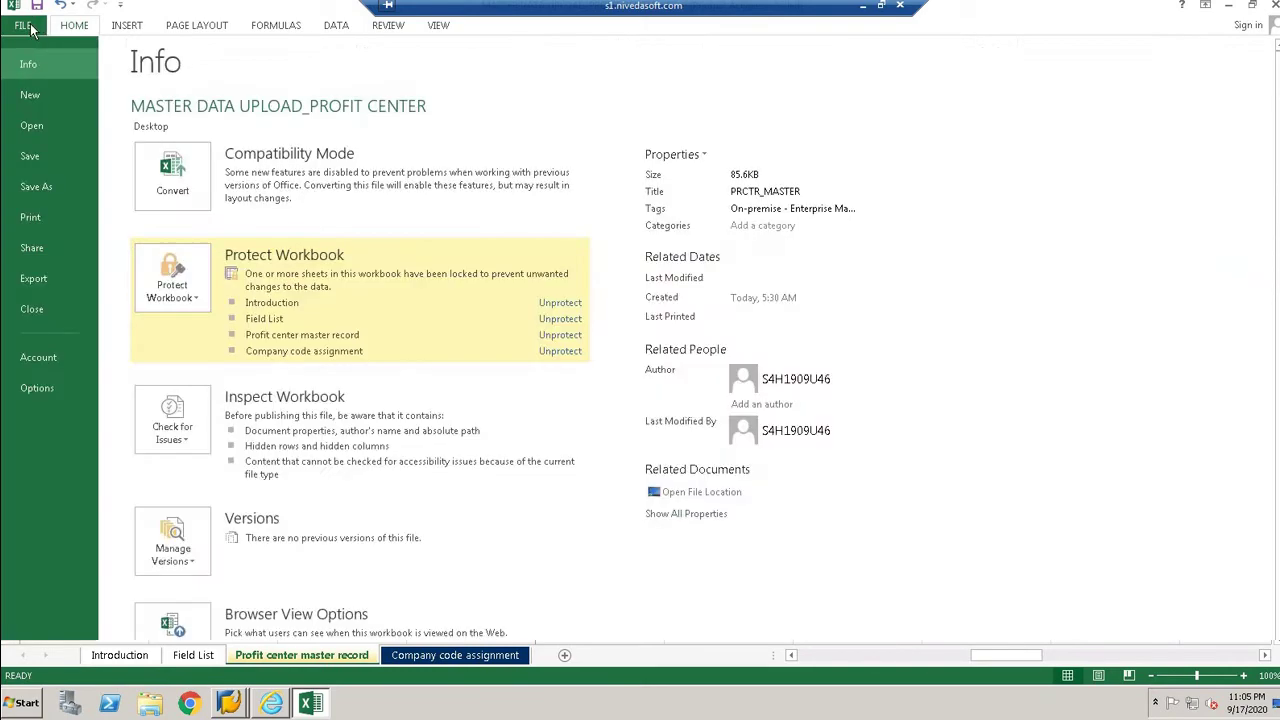
pyautogui.click(42, 158)
pyautogui.click(577, 392)
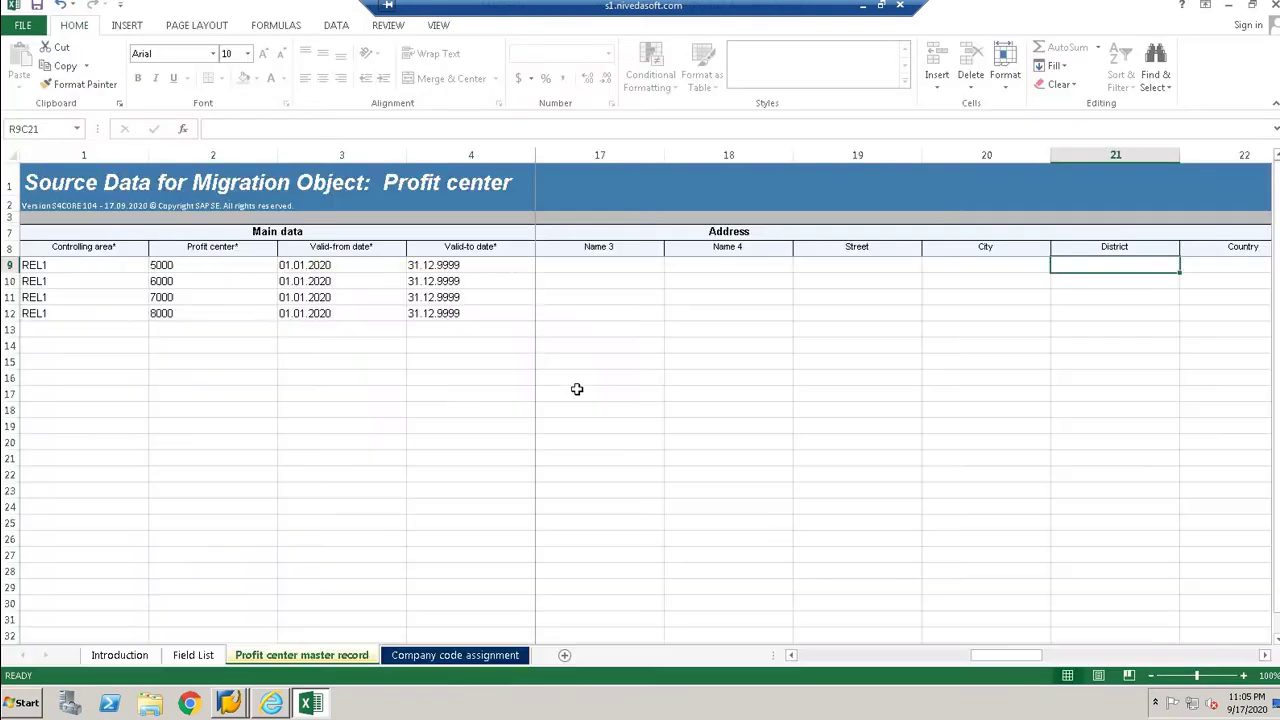
# - Copy profit center 5000's controlling area, profit center and validity dates from the master record sheet into row 9 of Company code assignment
pyautogui.click(440, 659)
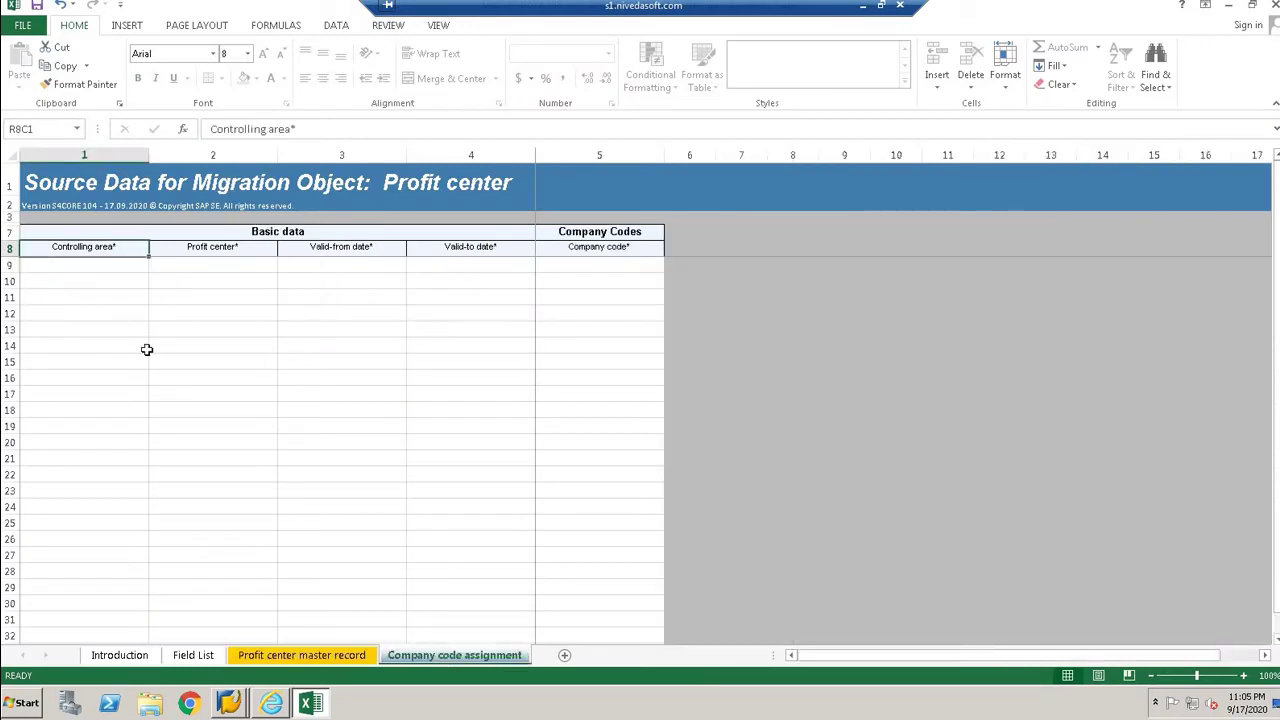
pyautogui.click(73, 265)
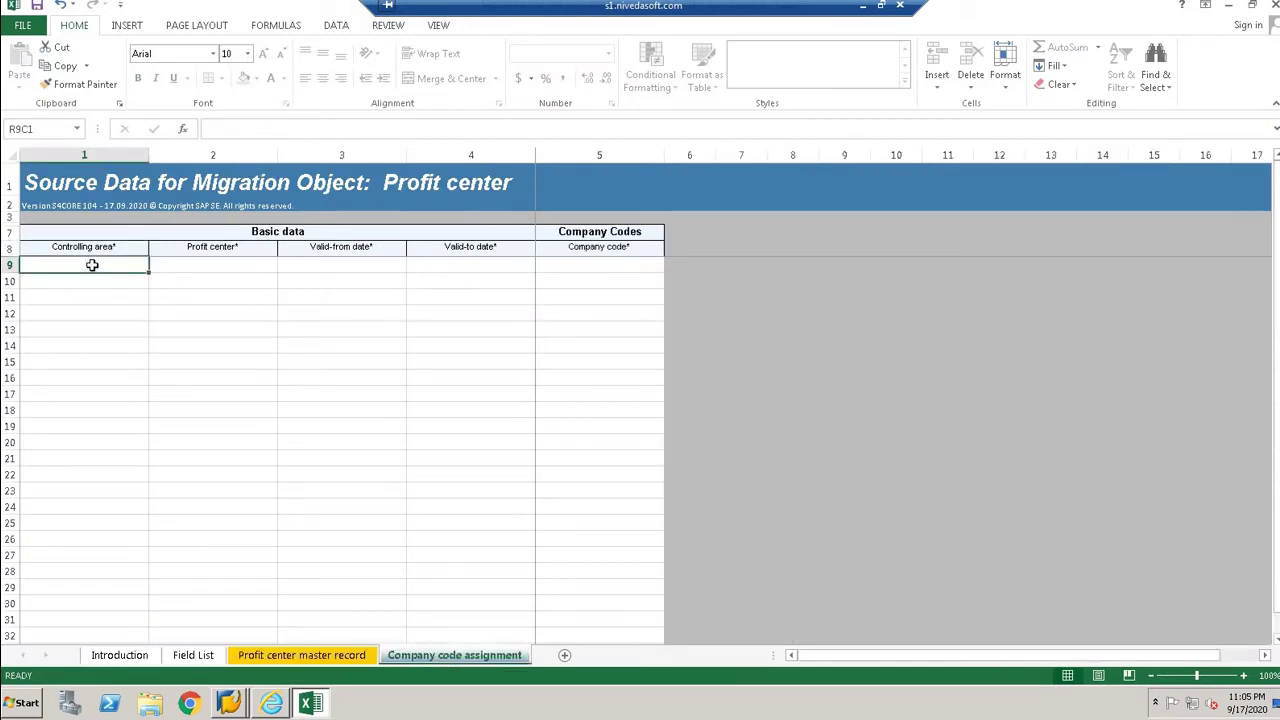
pyautogui.click(333, 660)
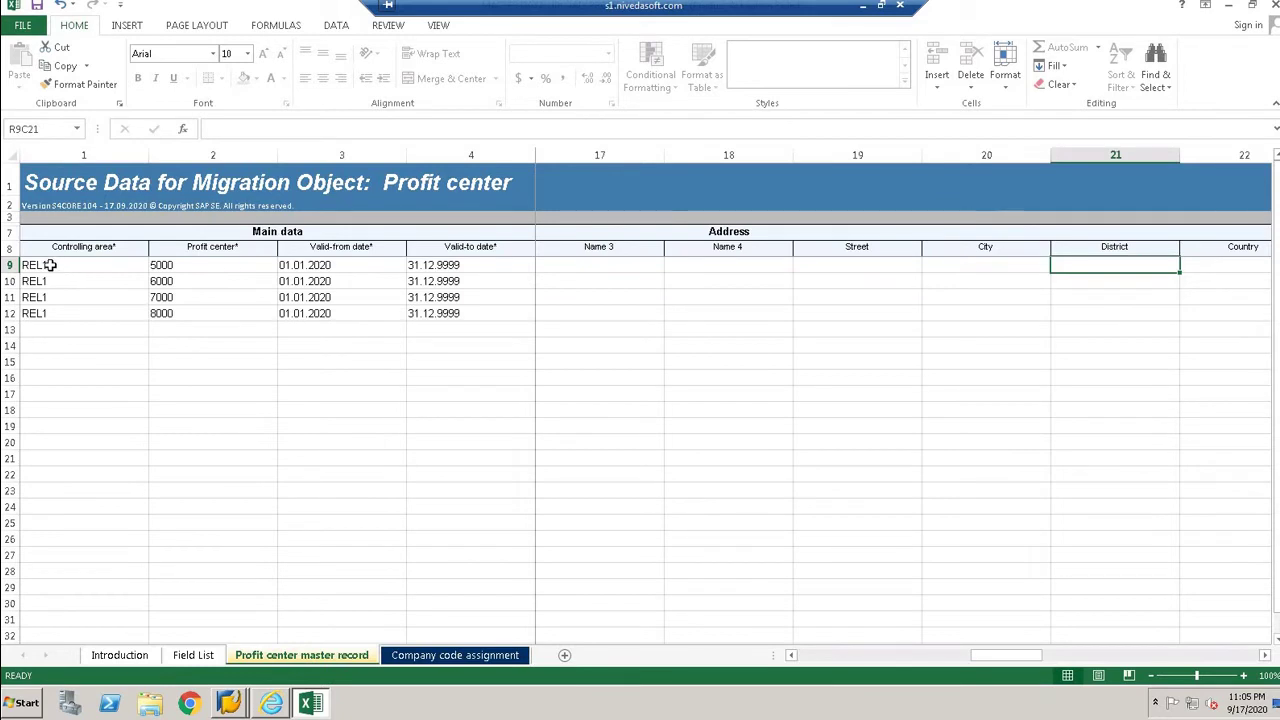
pyautogui.moveTo(84, 267); pyautogui.dragTo(455, 266)
pyautogui.rightClick(455, 266)
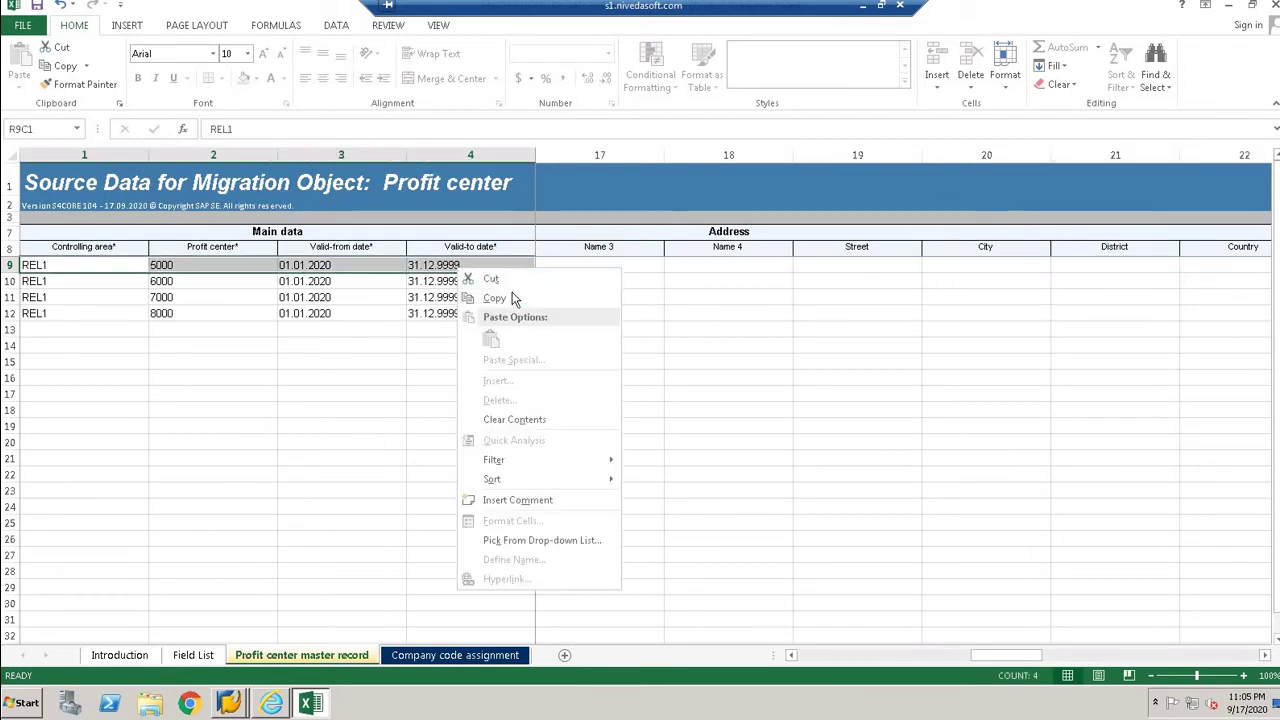
pyautogui.click(515, 298)
pyautogui.click(416, 657)
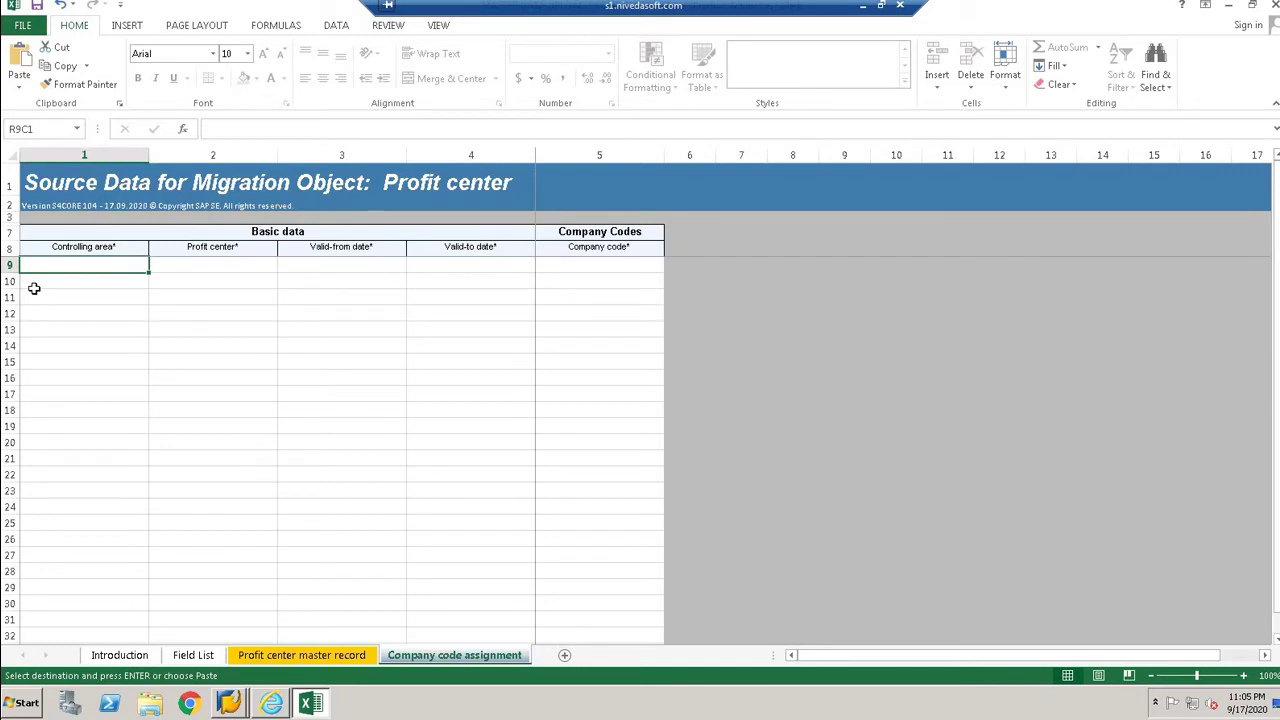
pyautogui.hotkey('ctrl', 'v')
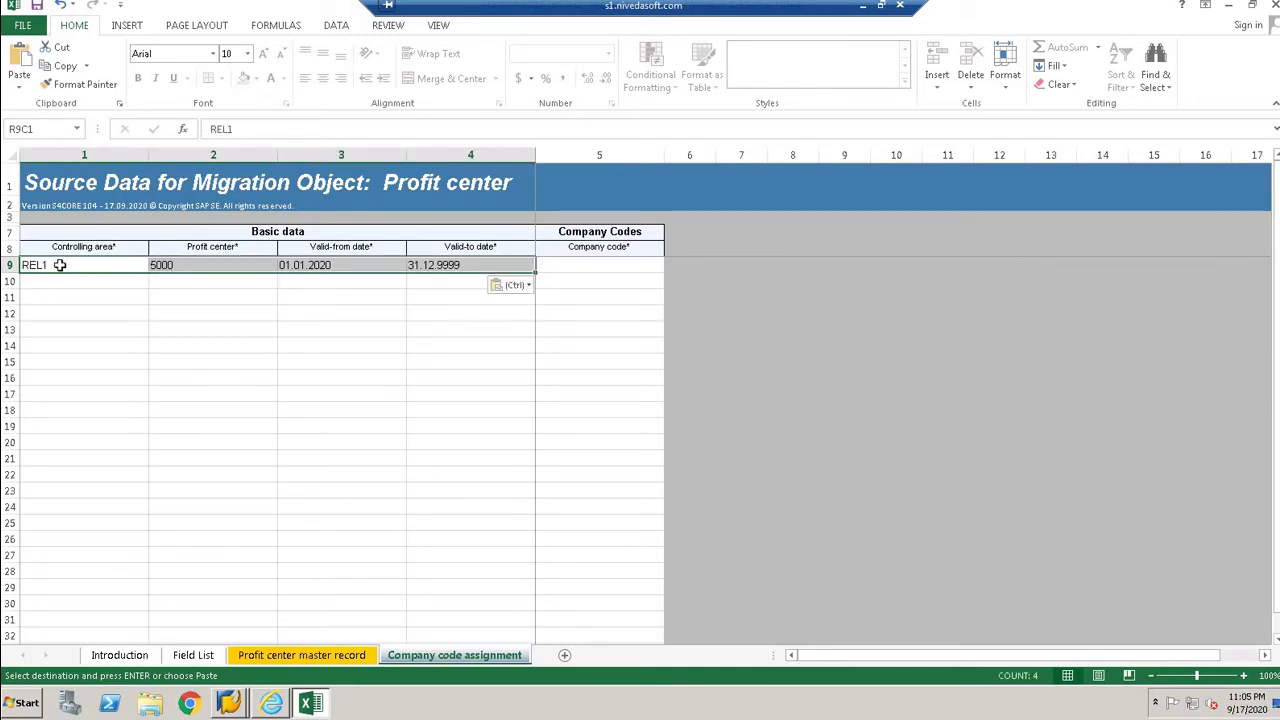
# - Copy the controlling area, profit center and validity dates of 6000, 7000 and 8000 into rows 10 to 12 of Company code assignment
pyautogui.click(310, 657)
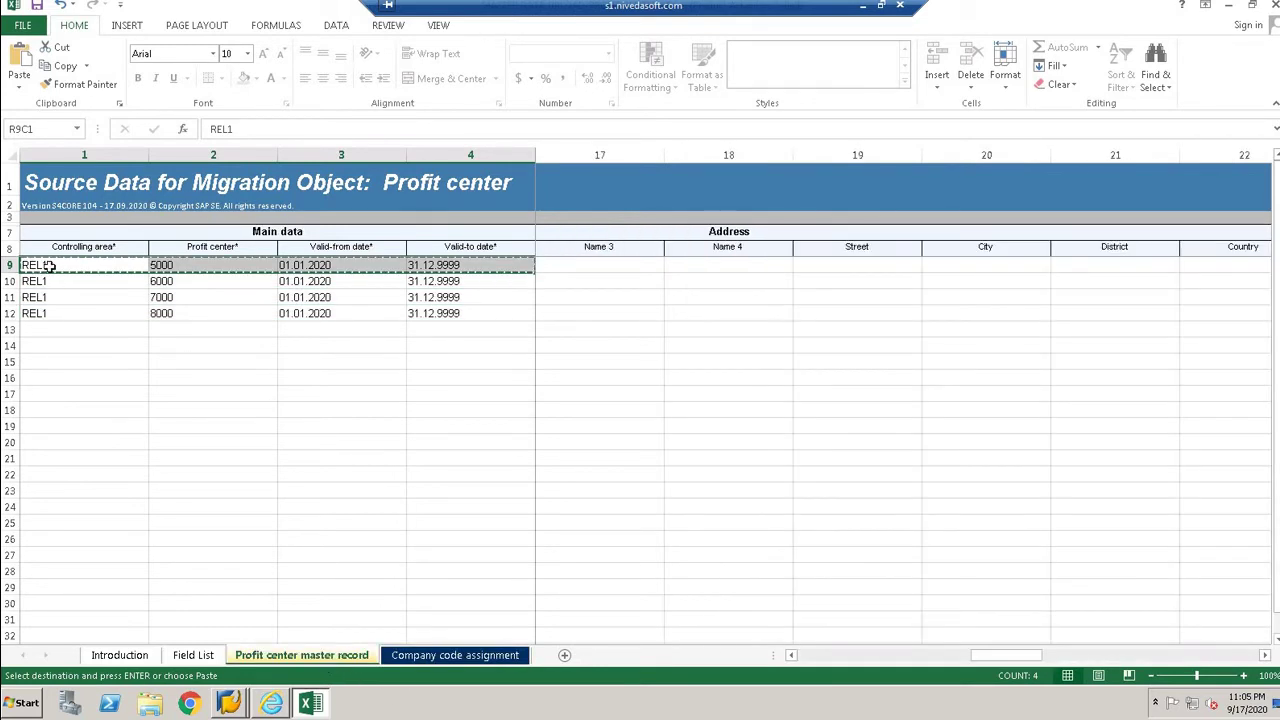
pyautogui.moveTo(43, 281); pyautogui.dragTo(462, 304)
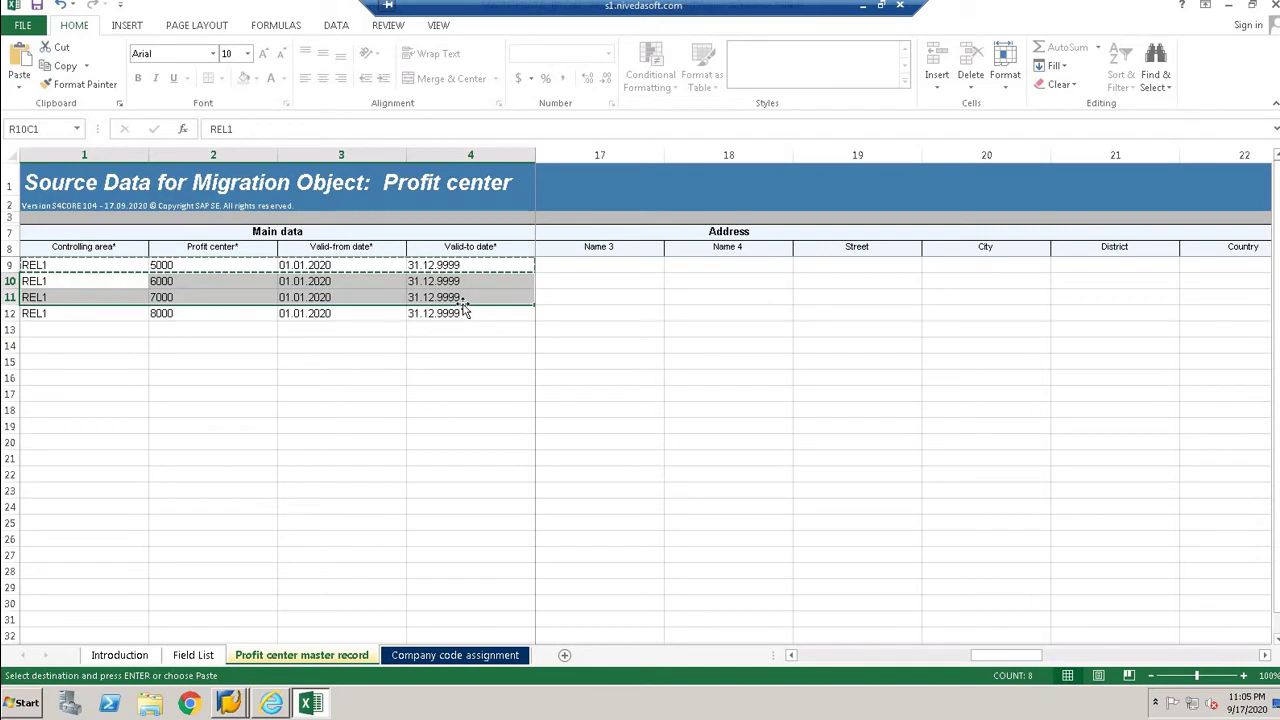
pyautogui.keyDown('shift'); pyautogui.click(463, 311); pyautogui.keyUp('shift')
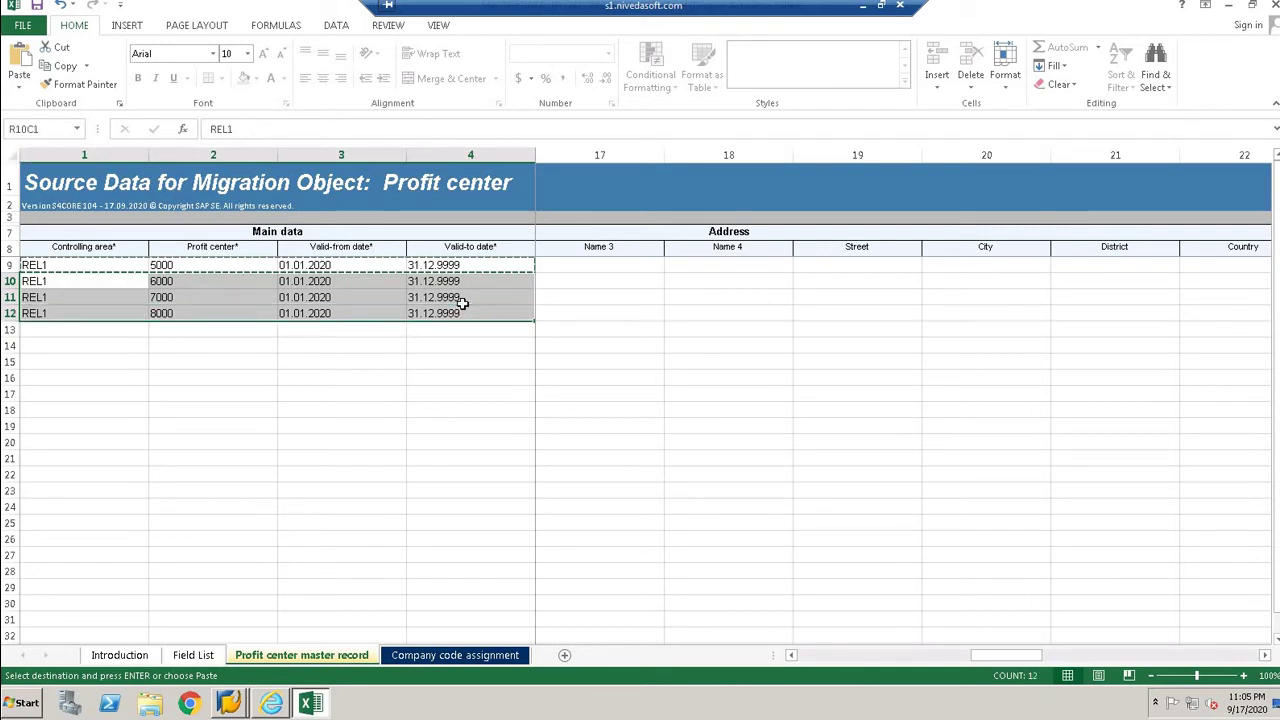
pyautogui.hotkey('ctrl', 'c')
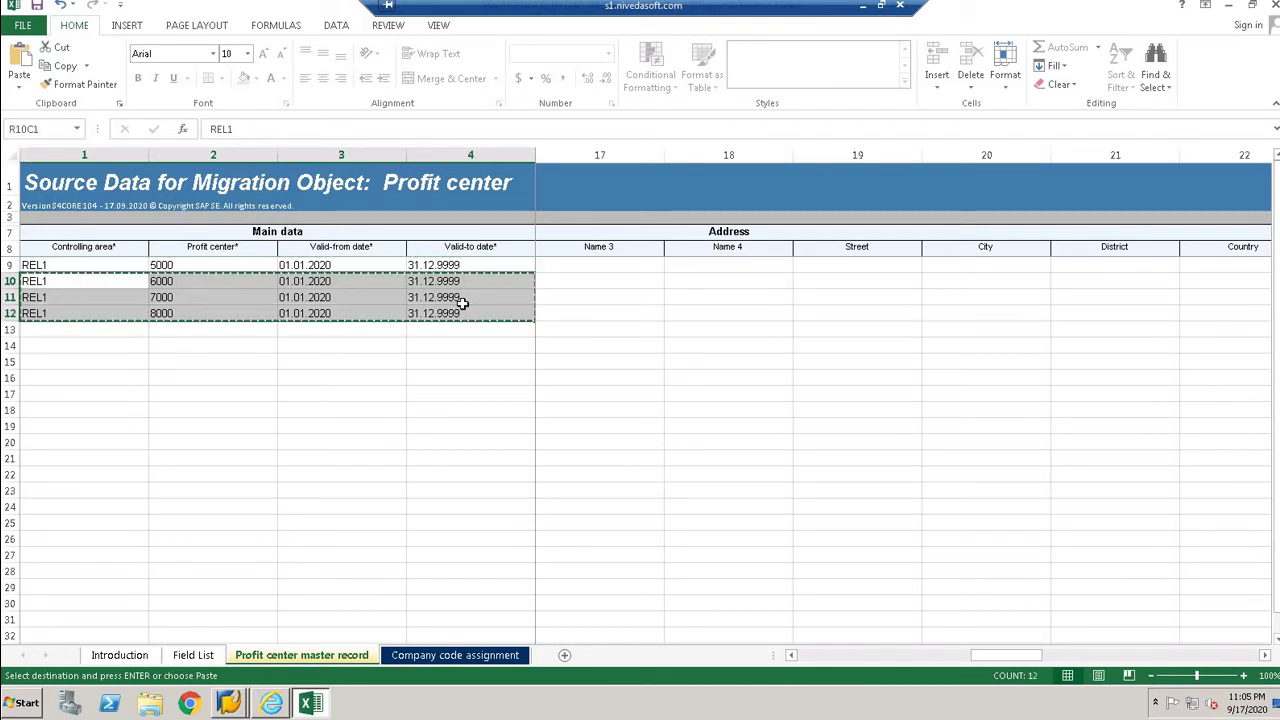
pyautogui.click(455, 655)
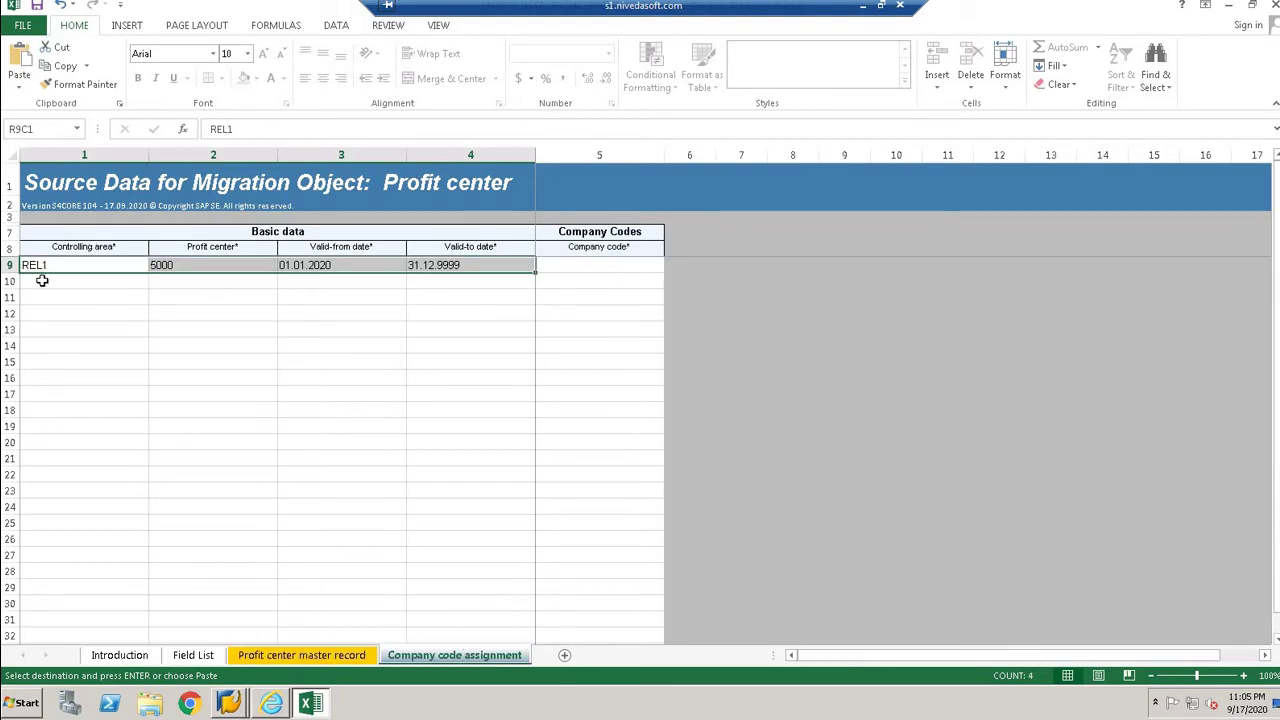
pyautogui.hotkey('ctrl', 'v')
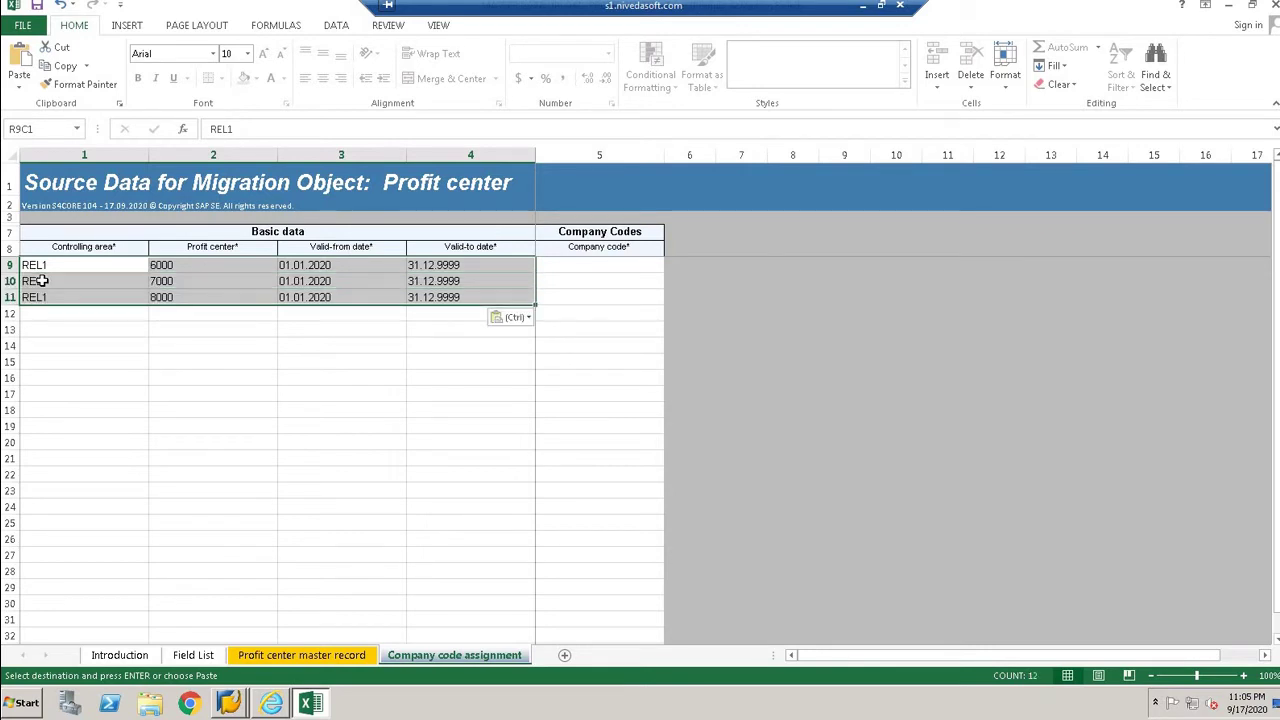
pyautogui.hotkey('ctrl', 'z')
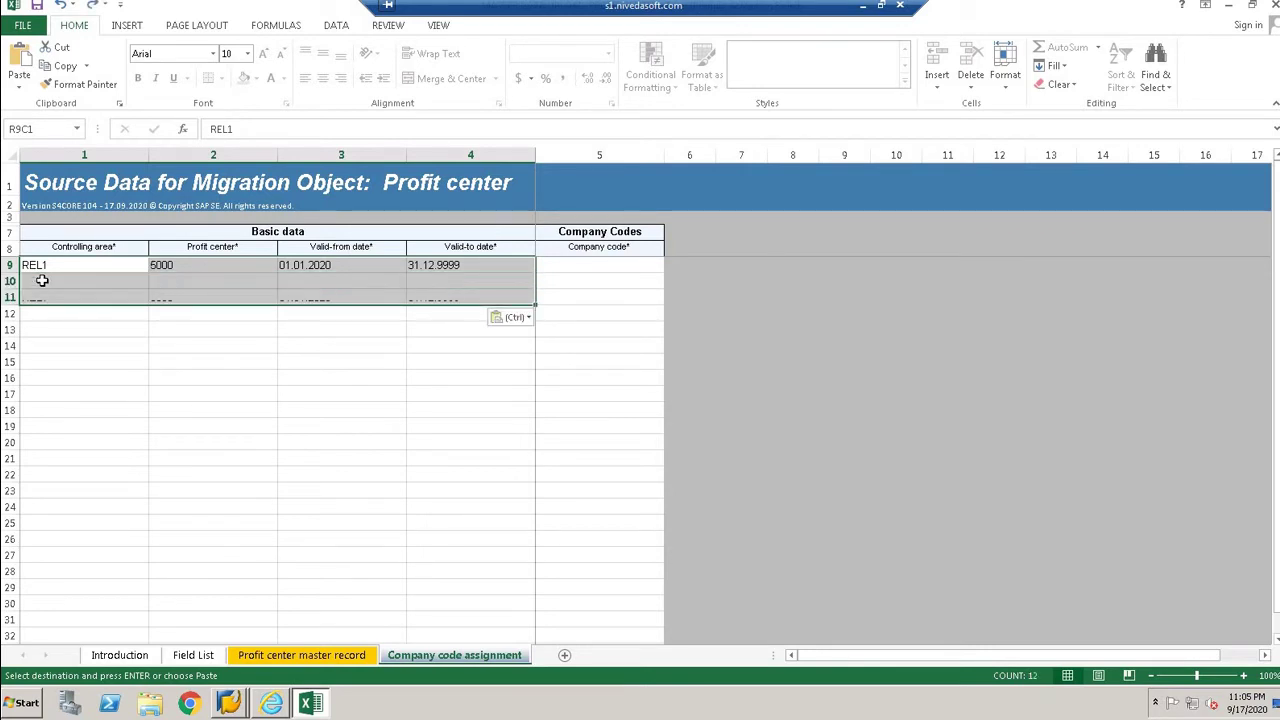
pyautogui.click(47, 282)
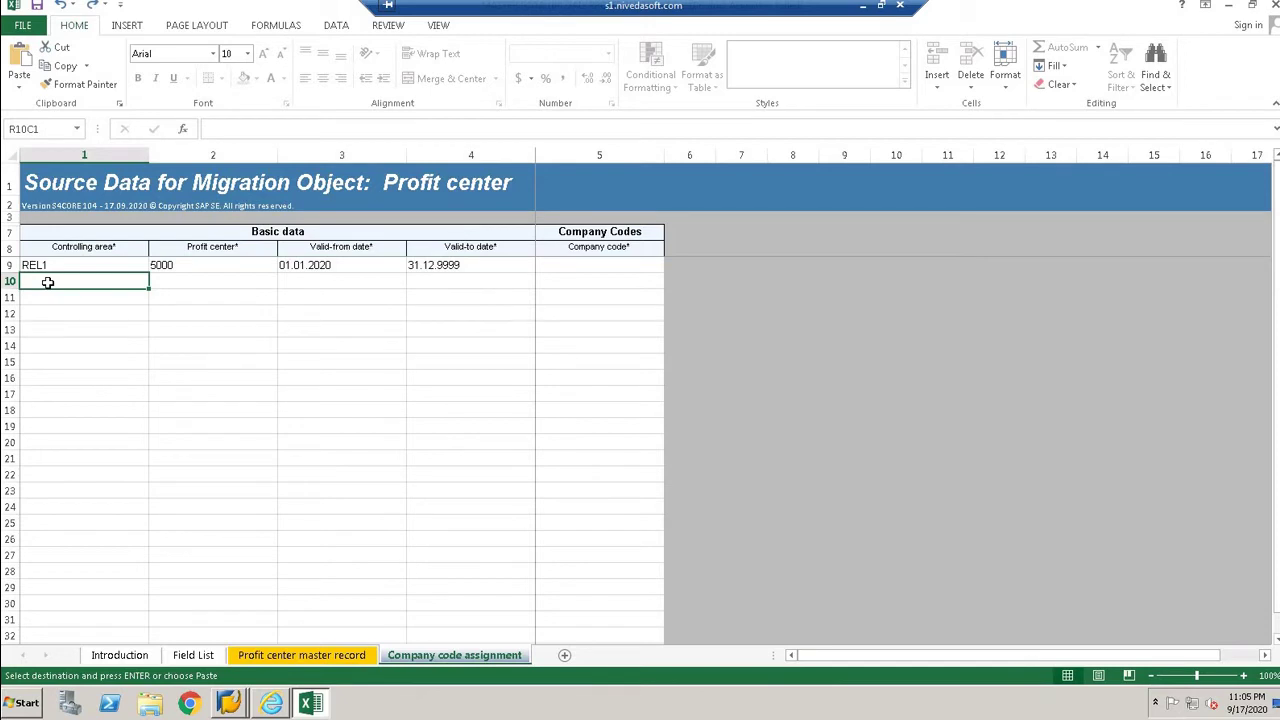
pyautogui.hotkey('ctrl', 'v')
# - Enter REL1 as the company code for profit center 5000 in row 9
pyautogui.click(627, 266)
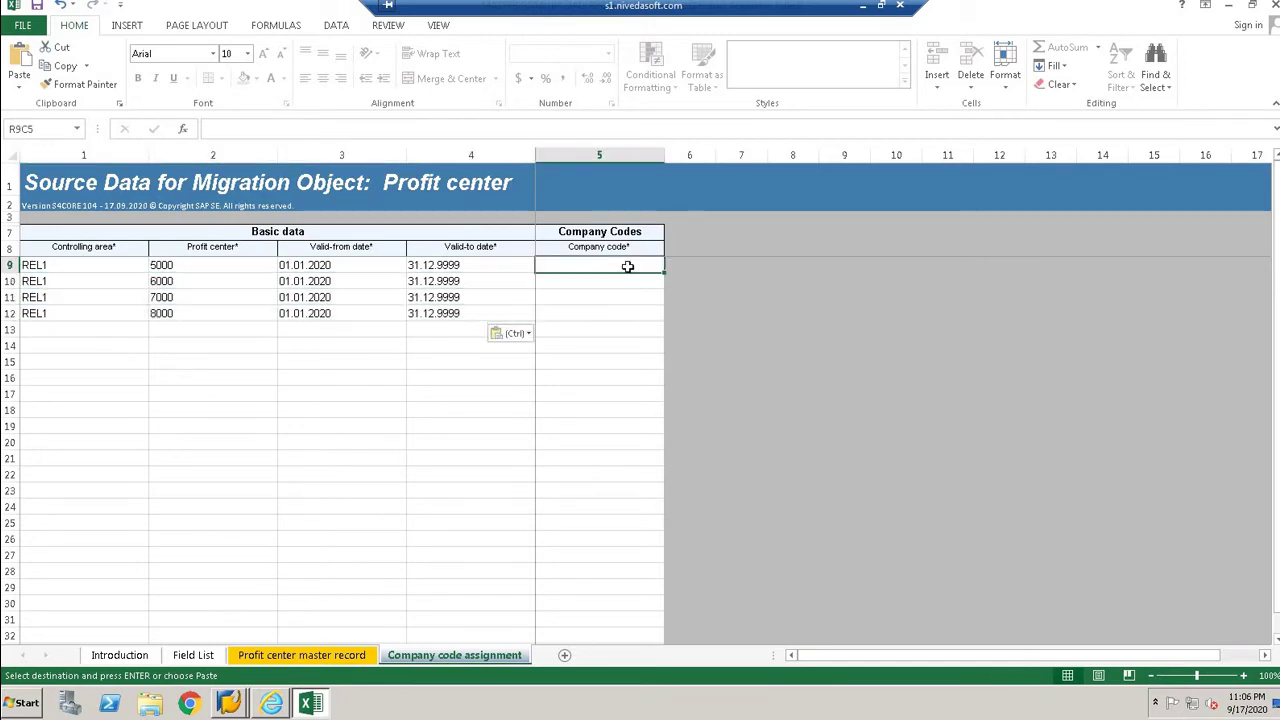
pyautogui.write('rel')
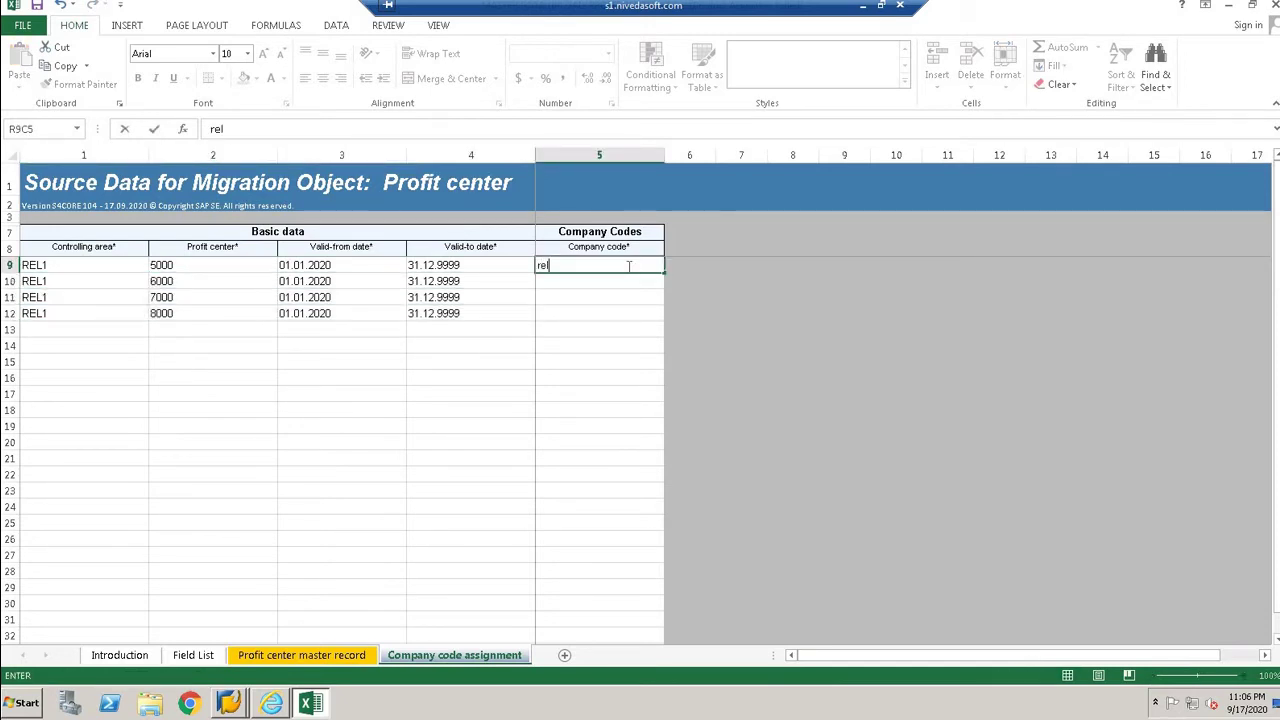
pyautogui.write('REL1')
pyautogui.press('Return')
# - Copy row 9's company code REL1 down to rows 10 to 12
pyautogui.click(627, 266)
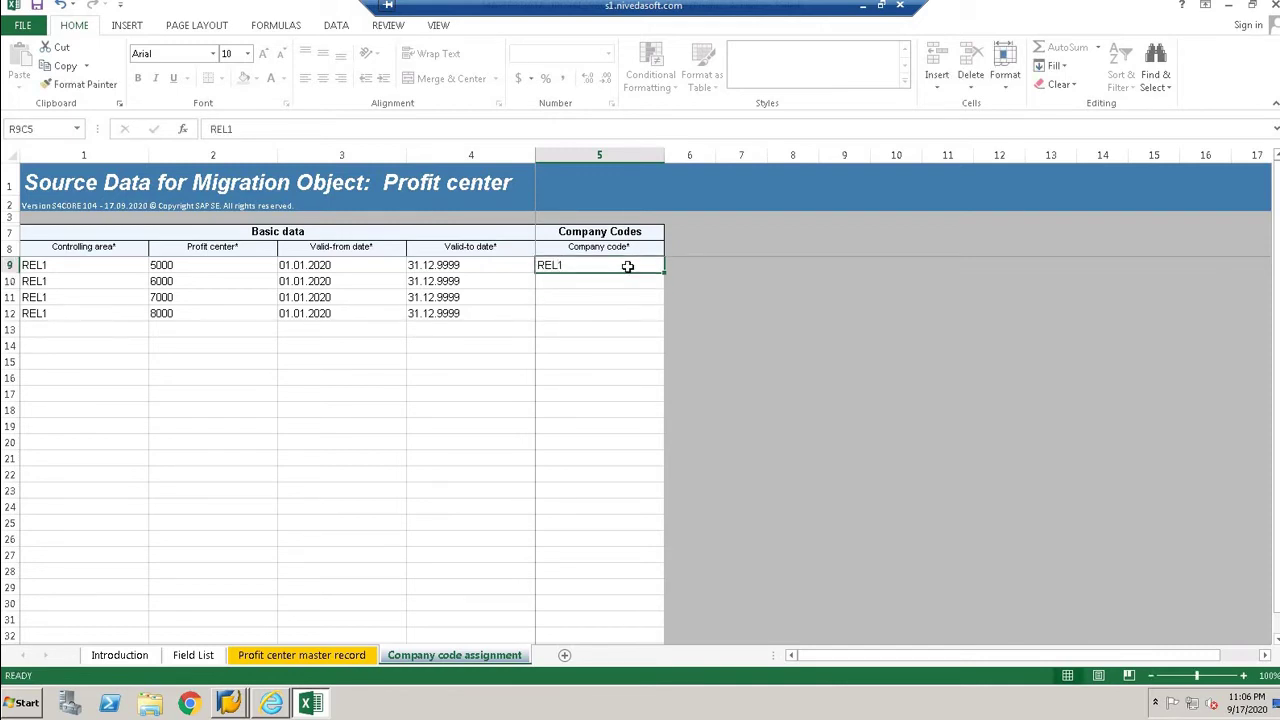
pyautogui.hotkey('ctrl', 'c')
pyautogui.hotkey('shift', 'Down')
pyautogui.hotkey('shift', 'Down')
pyautogui.hotkey('shift', 'Down')
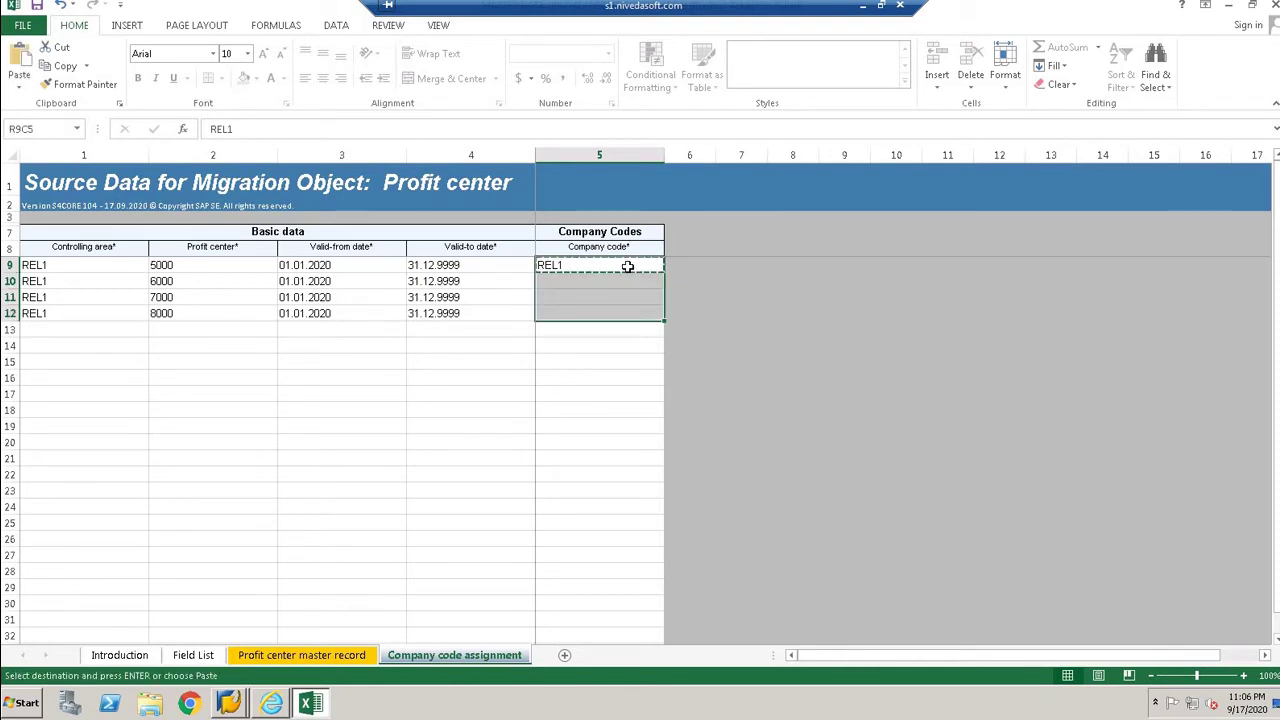
pyautogui.hotkey('ctrl', 'v')
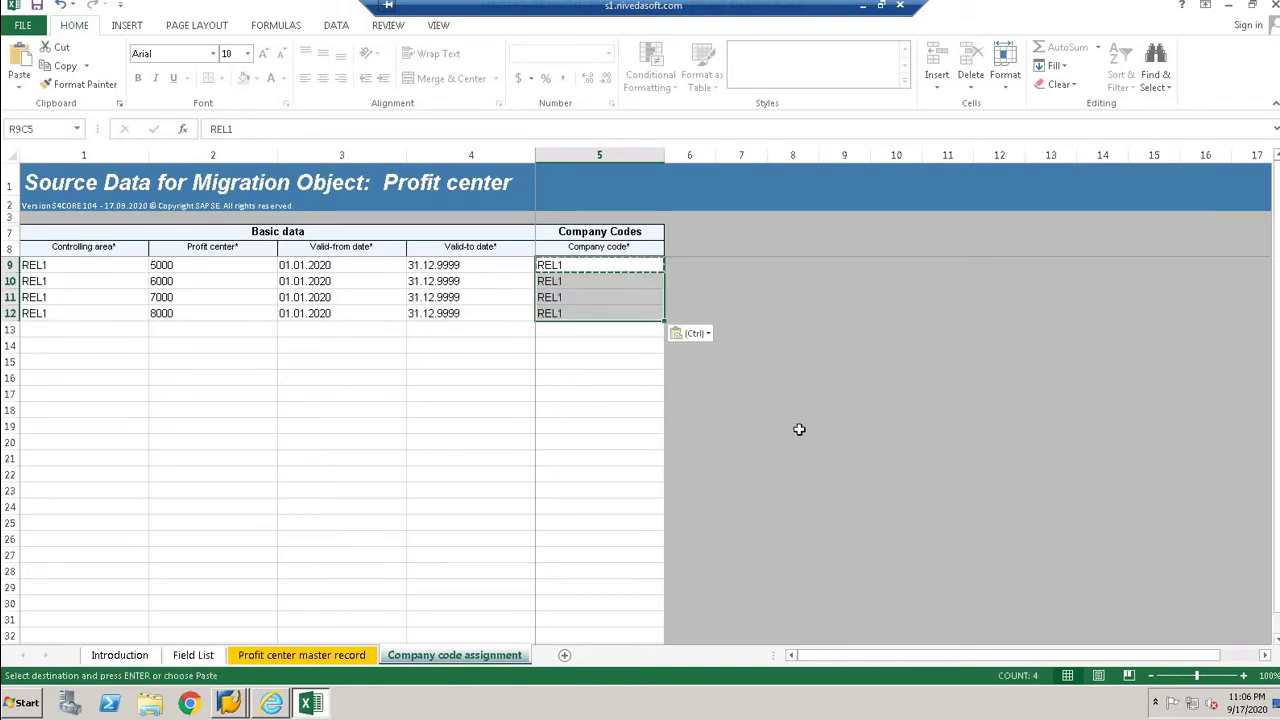
pyautogui.press('Escape')
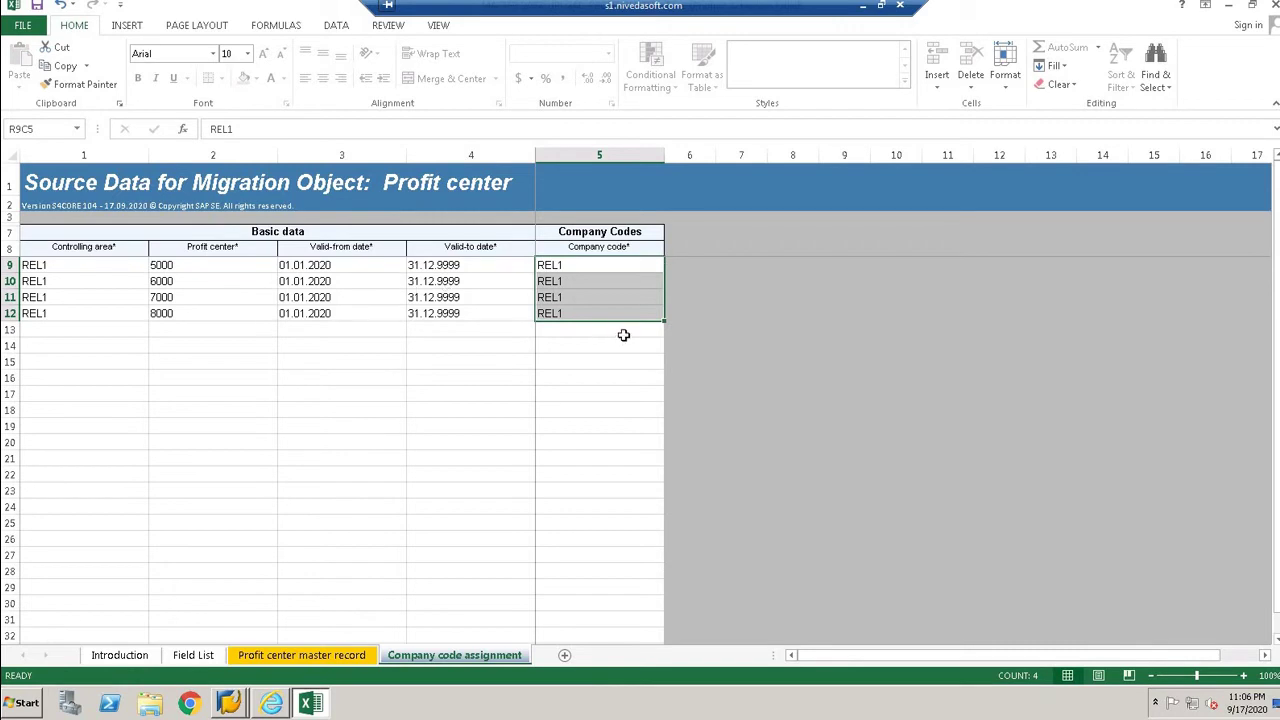
pyautogui.click(434, 414)
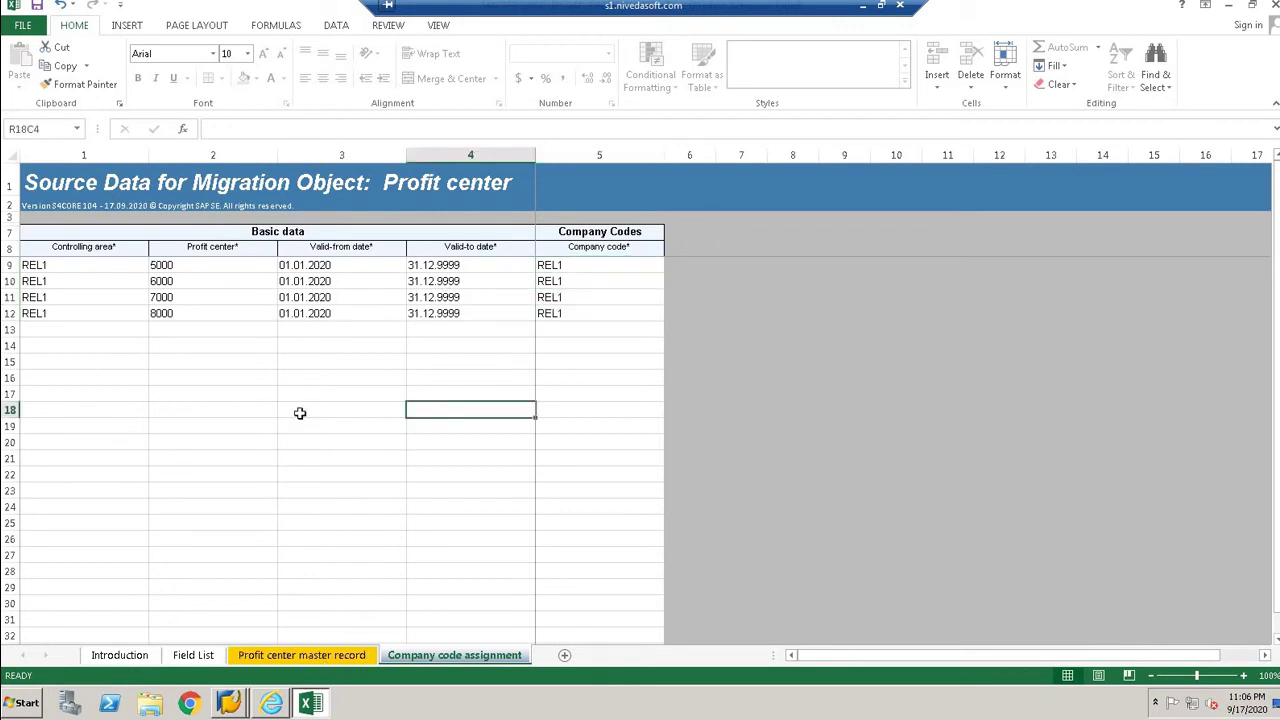
# - Return to the Profit center master record sheet and review the entries along row 10, from the address columns back to the basic data
pyautogui.click(305, 655)
pyautogui.click(460, 343)
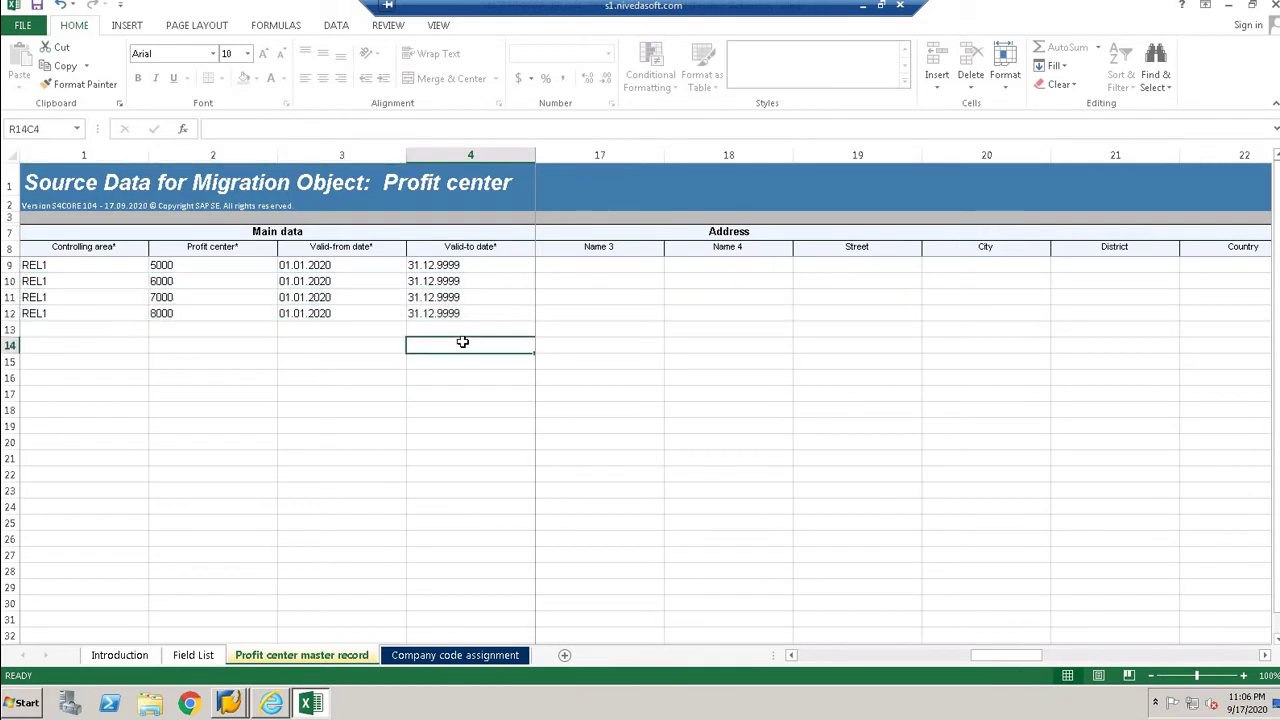
pyautogui.click(593, 278)
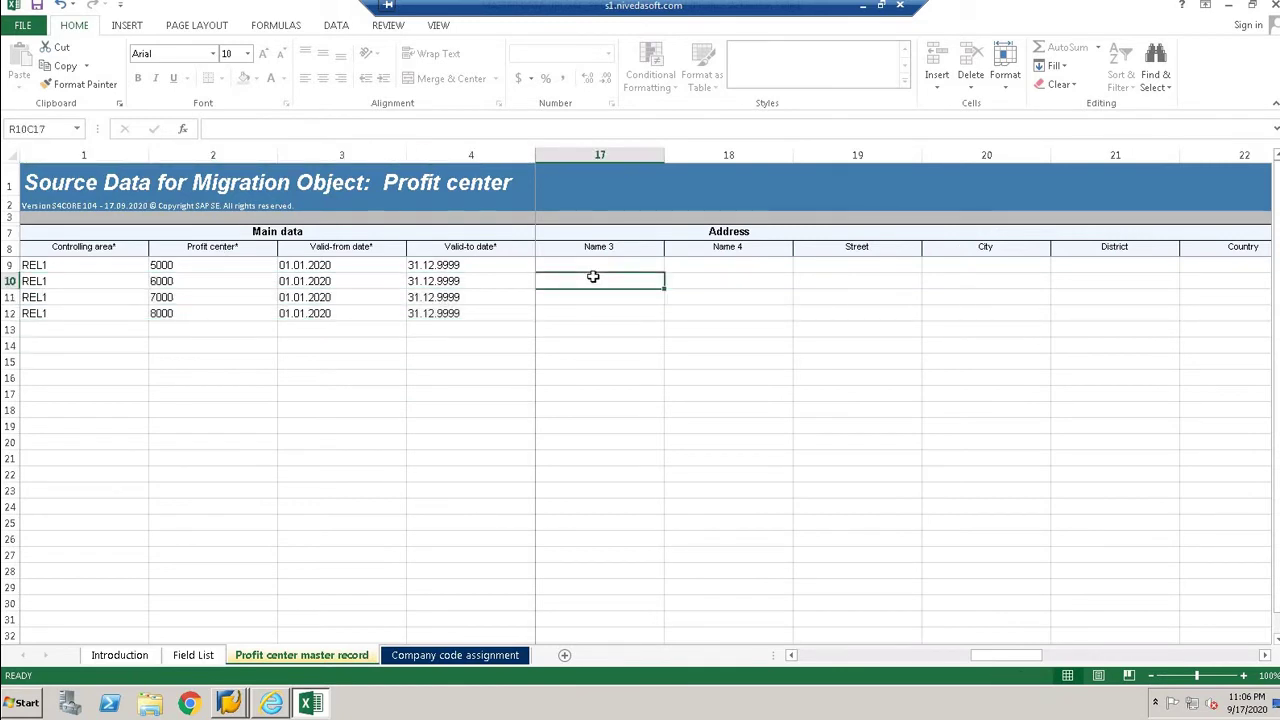
pyautogui.press('Right')
pyautogui.press('Right')
pyautogui.press('Right')
pyautogui.press('Left')
pyautogui.press('Left')
pyautogui.press('Left')
pyautogui.press('Left')
pyautogui.press('Left')
pyautogui.press('Left')
pyautogui.press('Left')
pyautogui.press('Left')
pyautogui.press('Left')
pyautogui.press('Left')
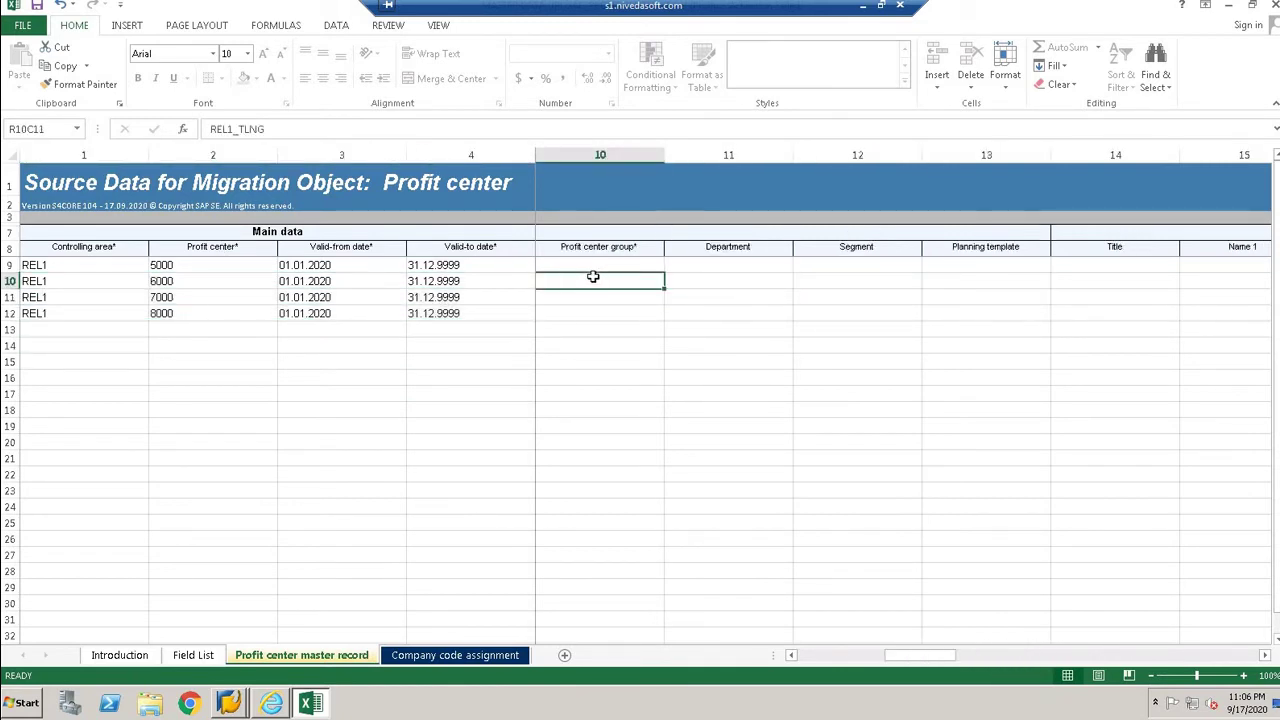
pyautogui.press('Left')
pyautogui.press('Left')
pyautogui.press('Left')
pyautogui.press('Left')
pyautogui.press('Left')
pyautogui.press('Left')
pyautogui.press('Left')
pyautogui.press('Left')
pyautogui.press('Right')
pyautogui.press('Right')
pyautogui.press('Right')
pyautogui.press('Right')
pyautogui.press('Right')
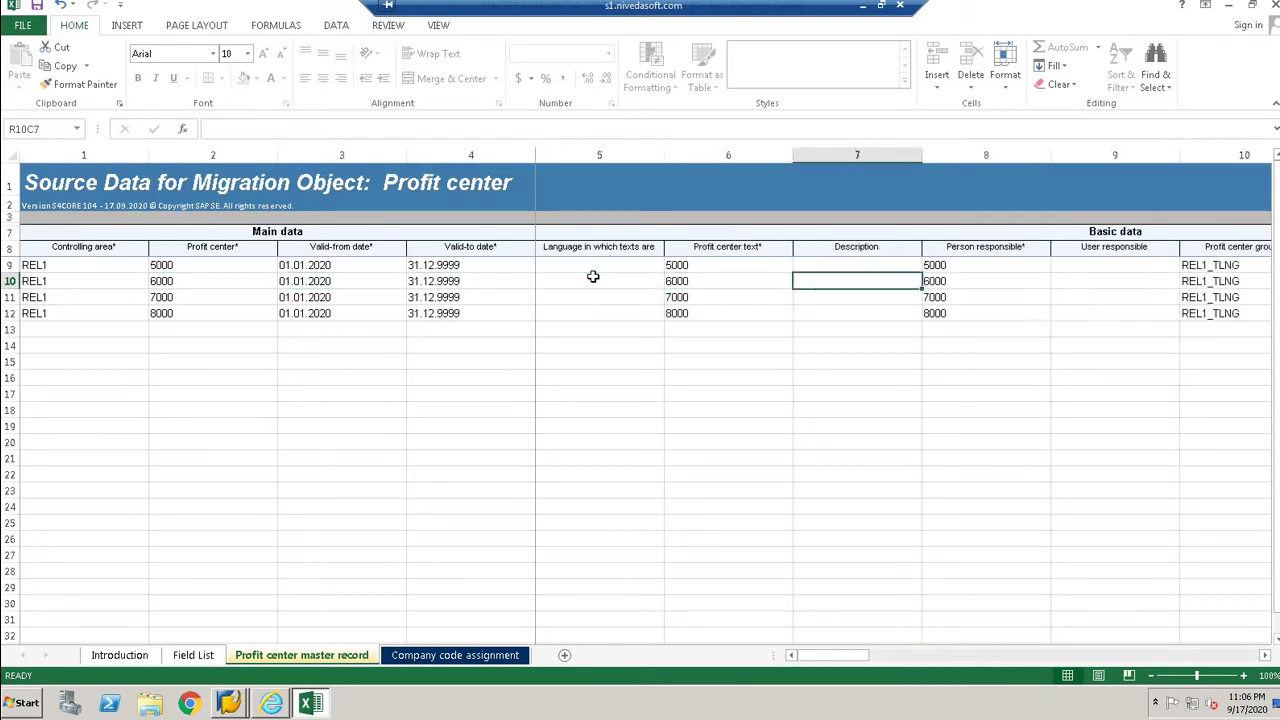
pyautogui.press('Right')
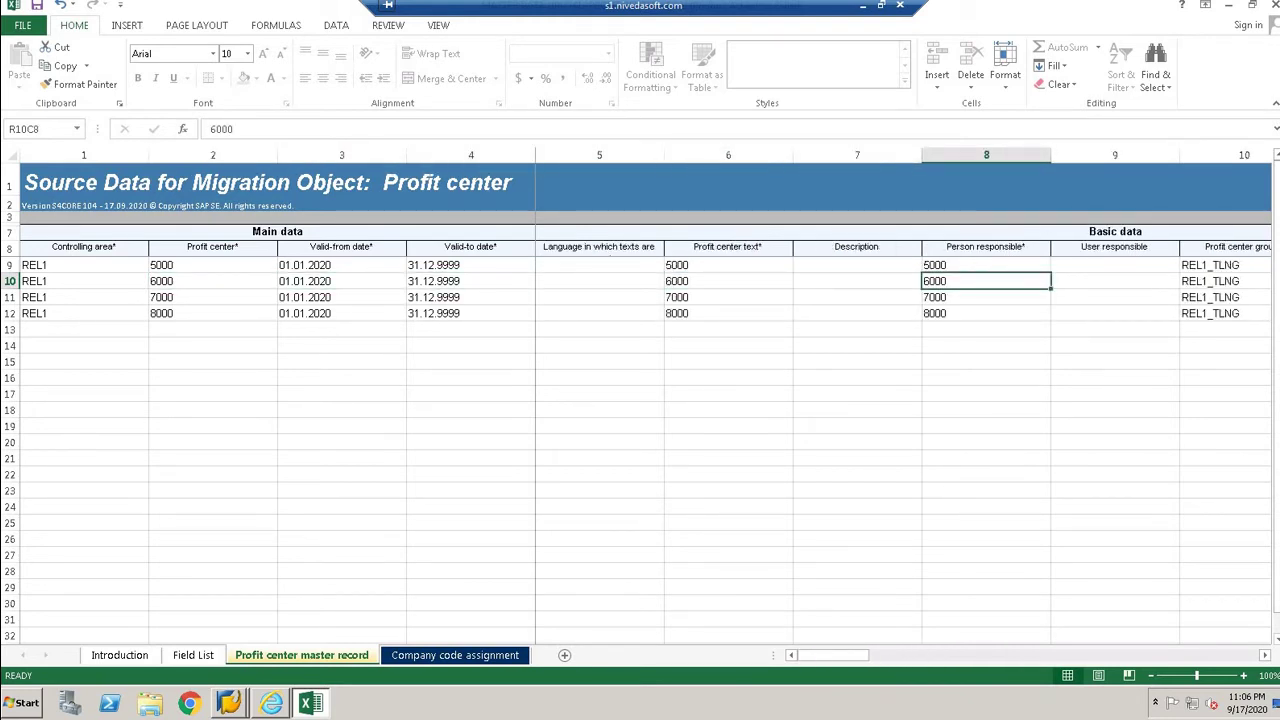
# - Save the workbook to the Desktop as XML Spreadsheet 2003 named MASTER DATA UPLOAD_PROFIT CENTER, replacing the existing file and keeping the format
pyautogui.click(22, 25)
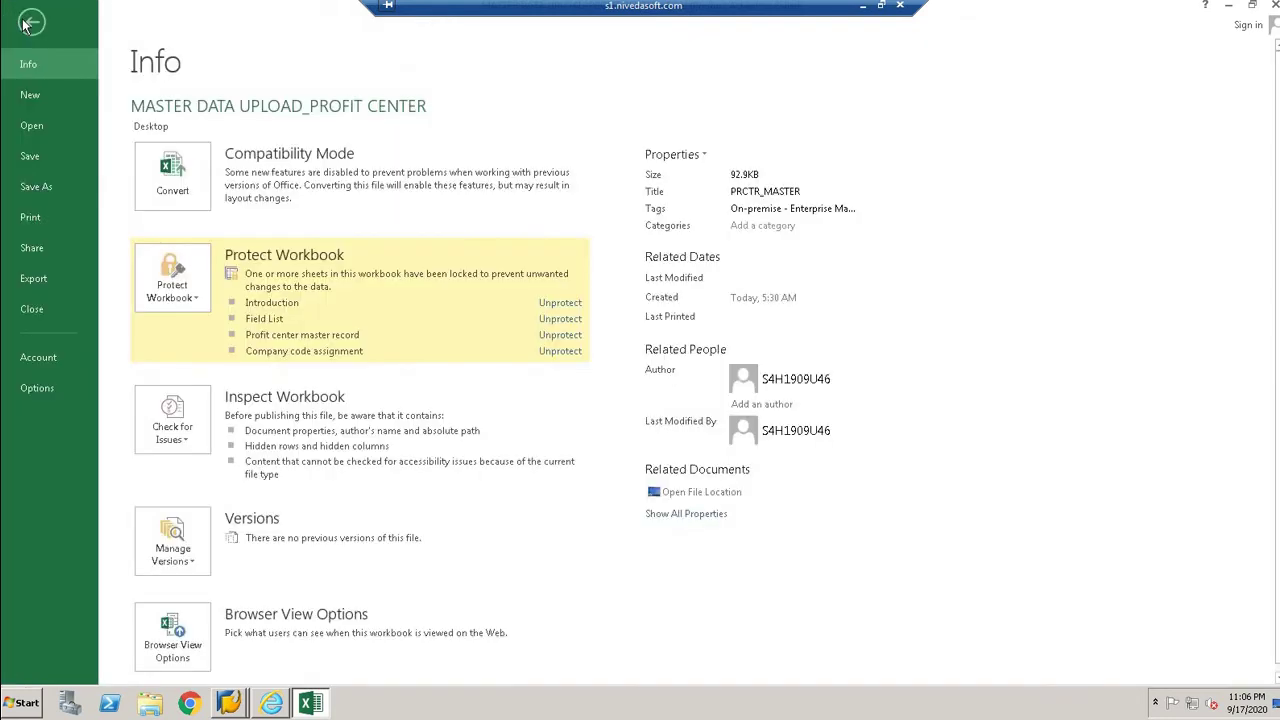
pyautogui.click(46, 188)
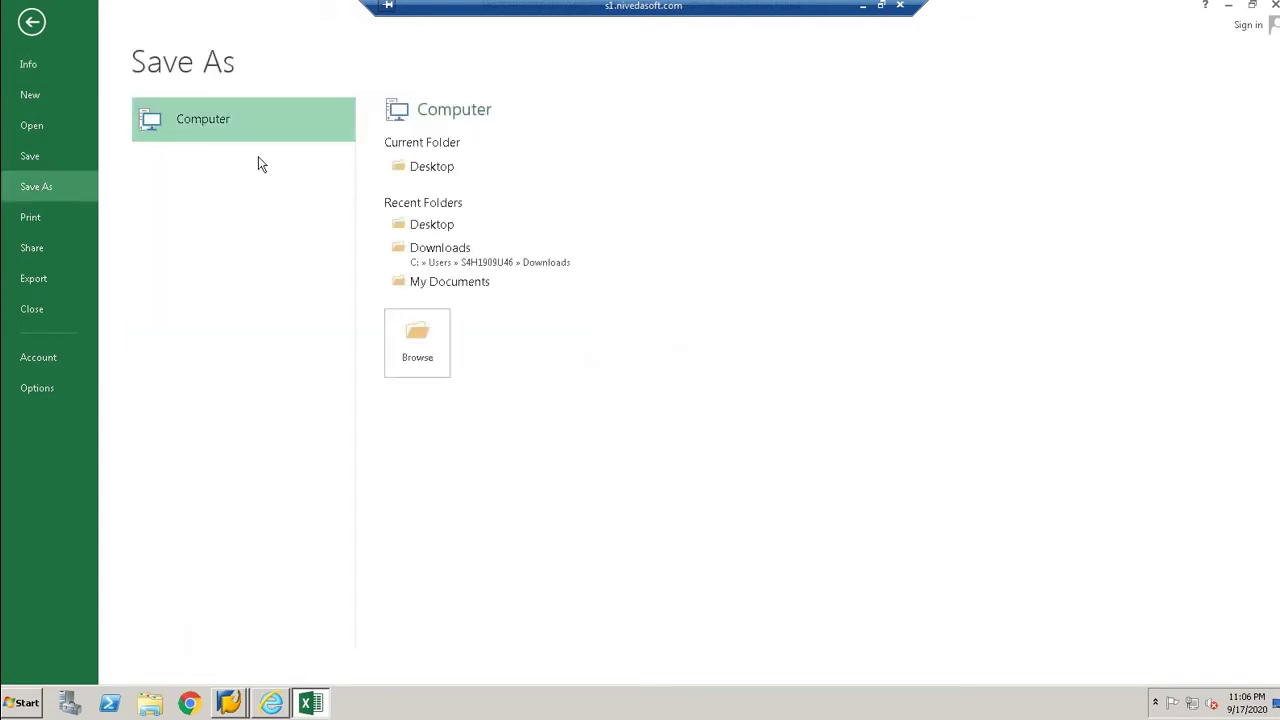
pyautogui.click(434, 170)
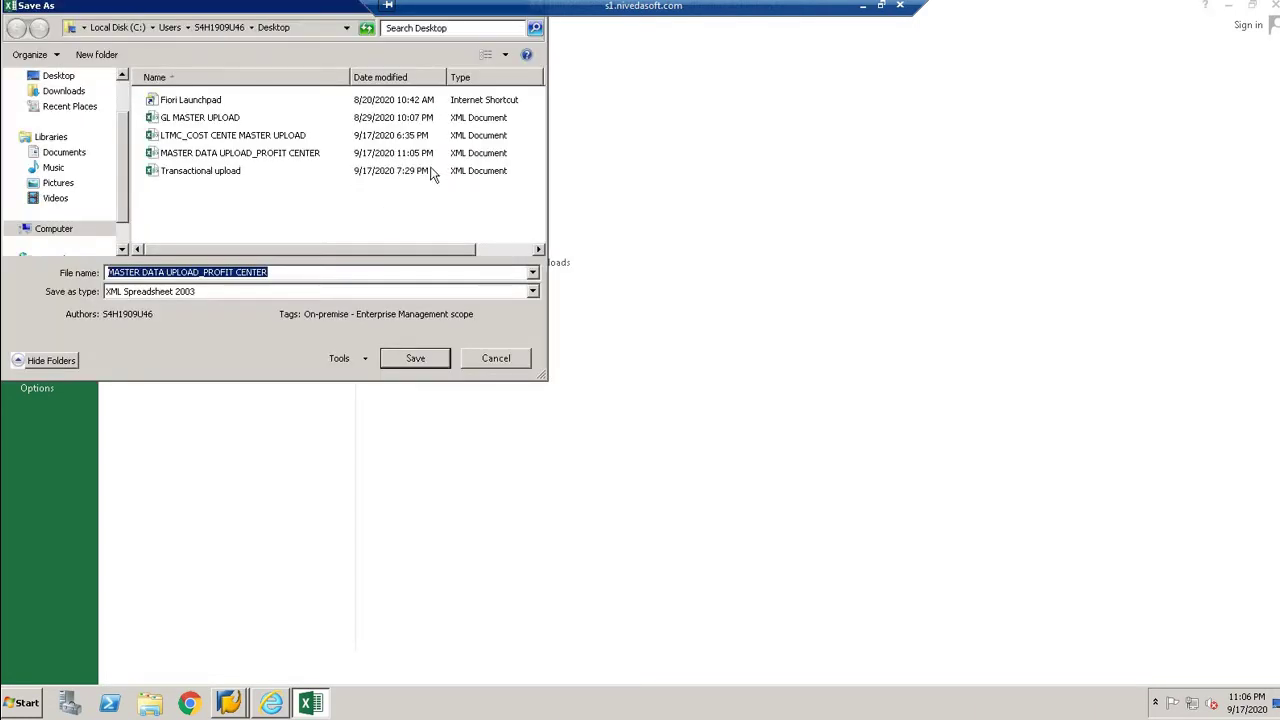
pyautogui.click(60, 78)
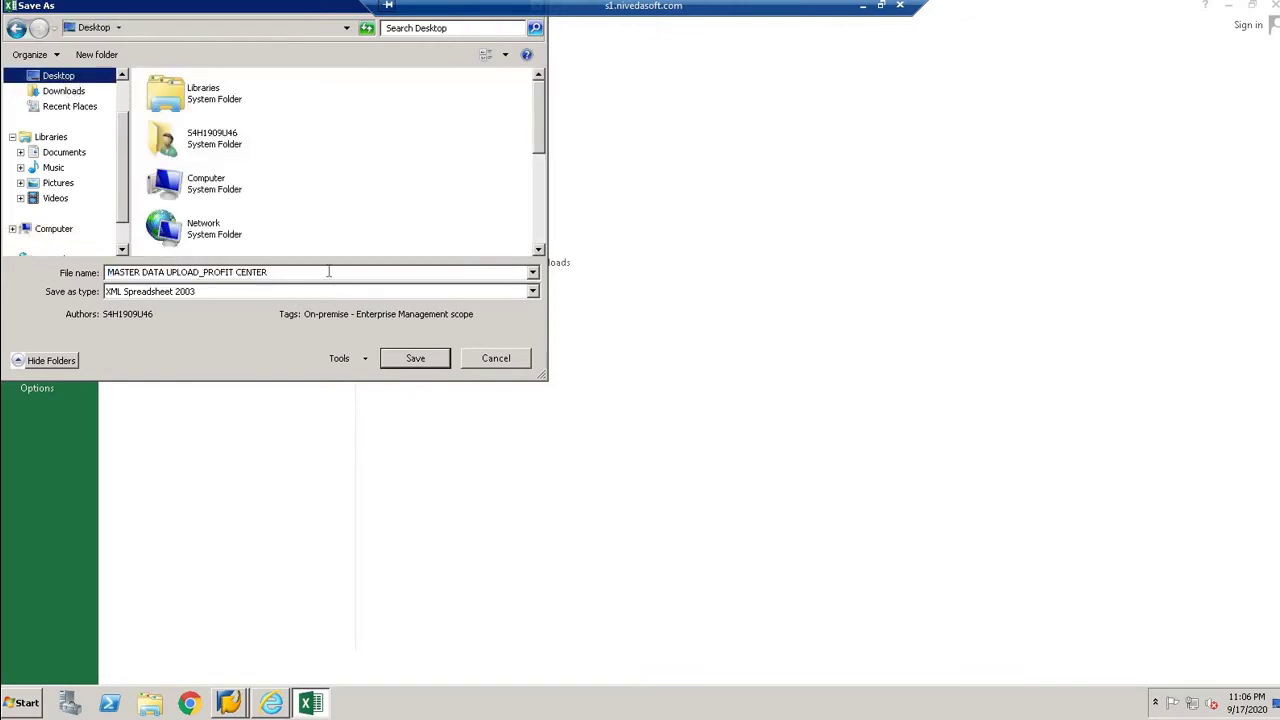
pyautogui.click(433, 361)
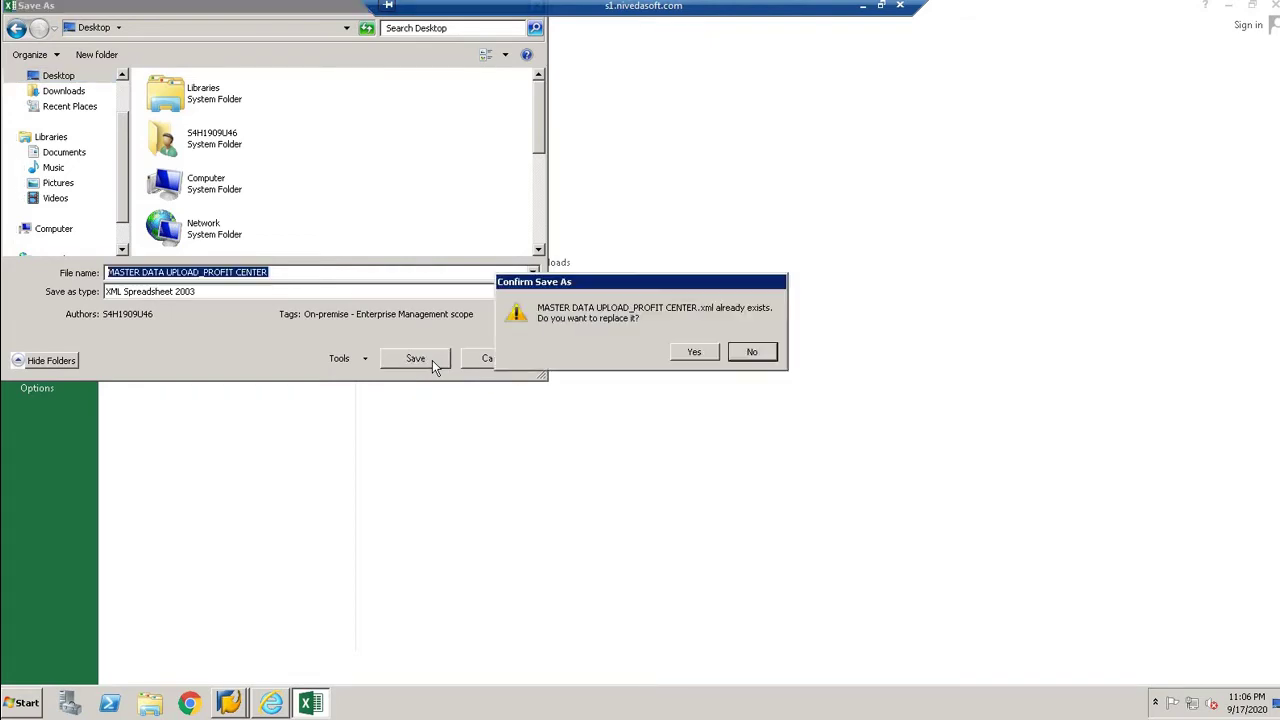
pyautogui.click(693, 355)
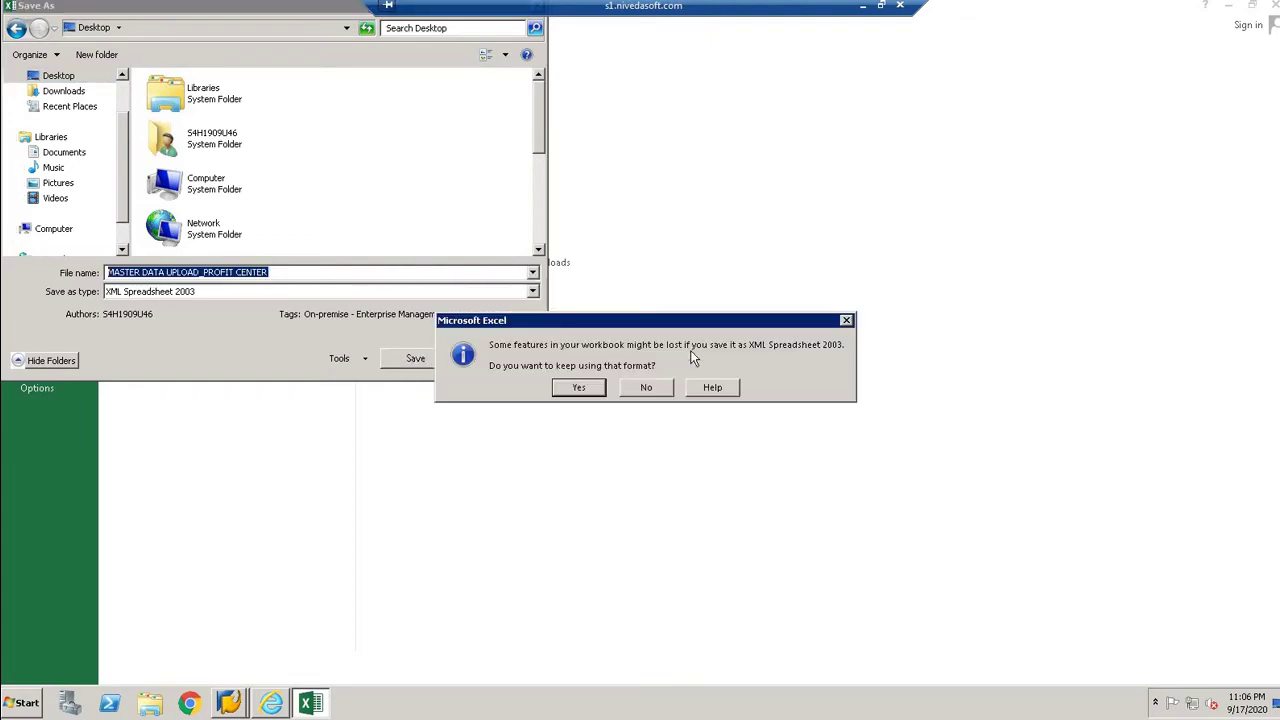
pyautogui.click(576, 388)
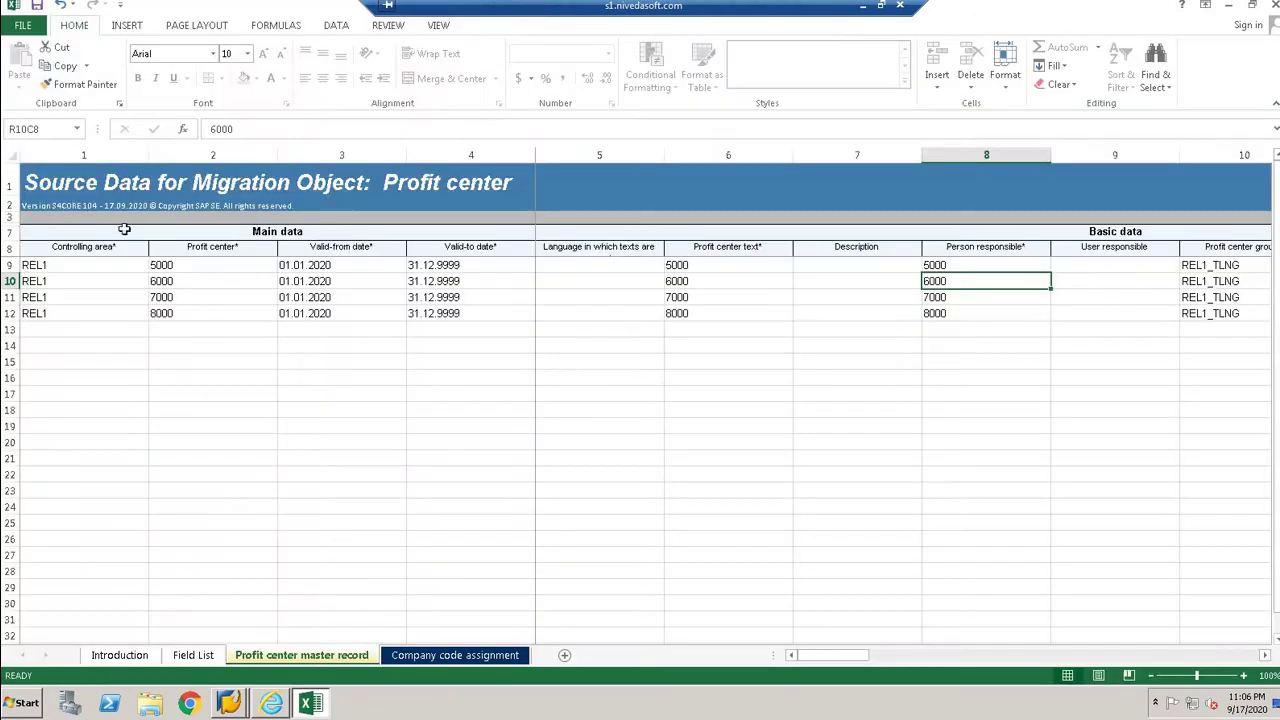
# - Switch to the SAP Profit center migration object in Internet Explorer and choose MASTER DATA UPLOAD_PROFIT CENTER from the Desktop as the upload file
pyautogui.click(308, 705)
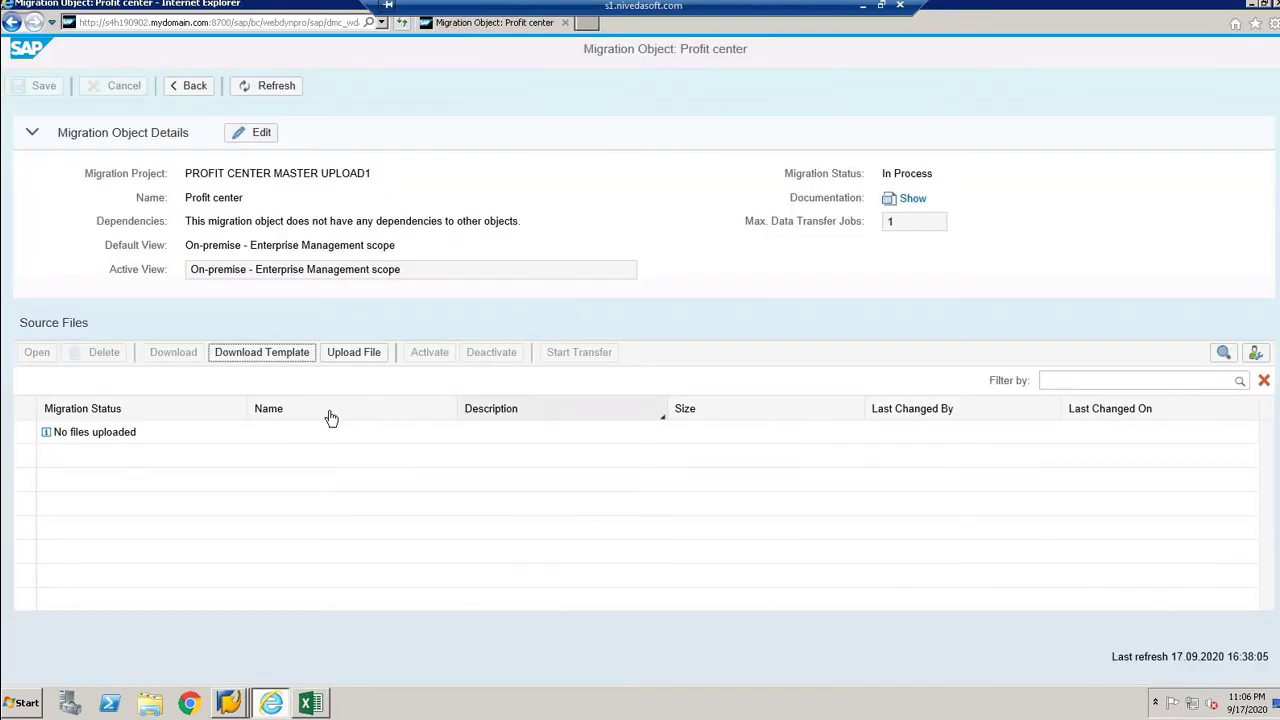
pyautogui.click(343, 355)
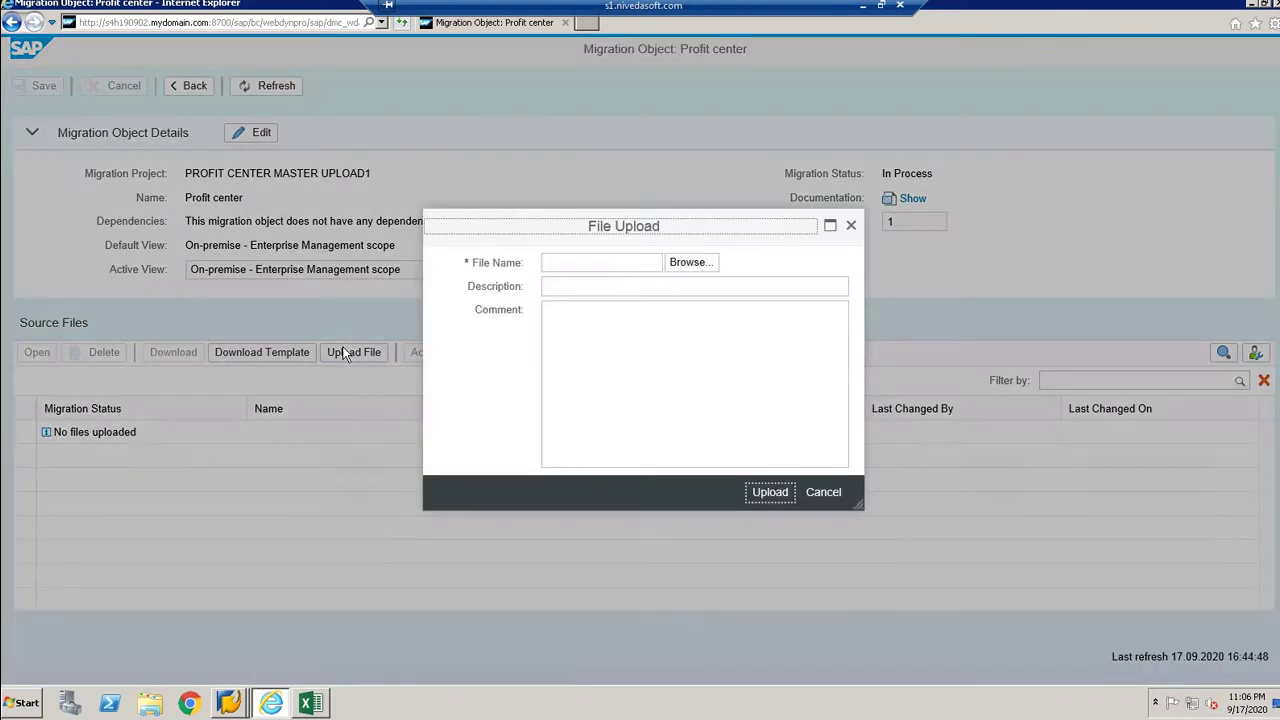
pyautogui.click(686, 263)
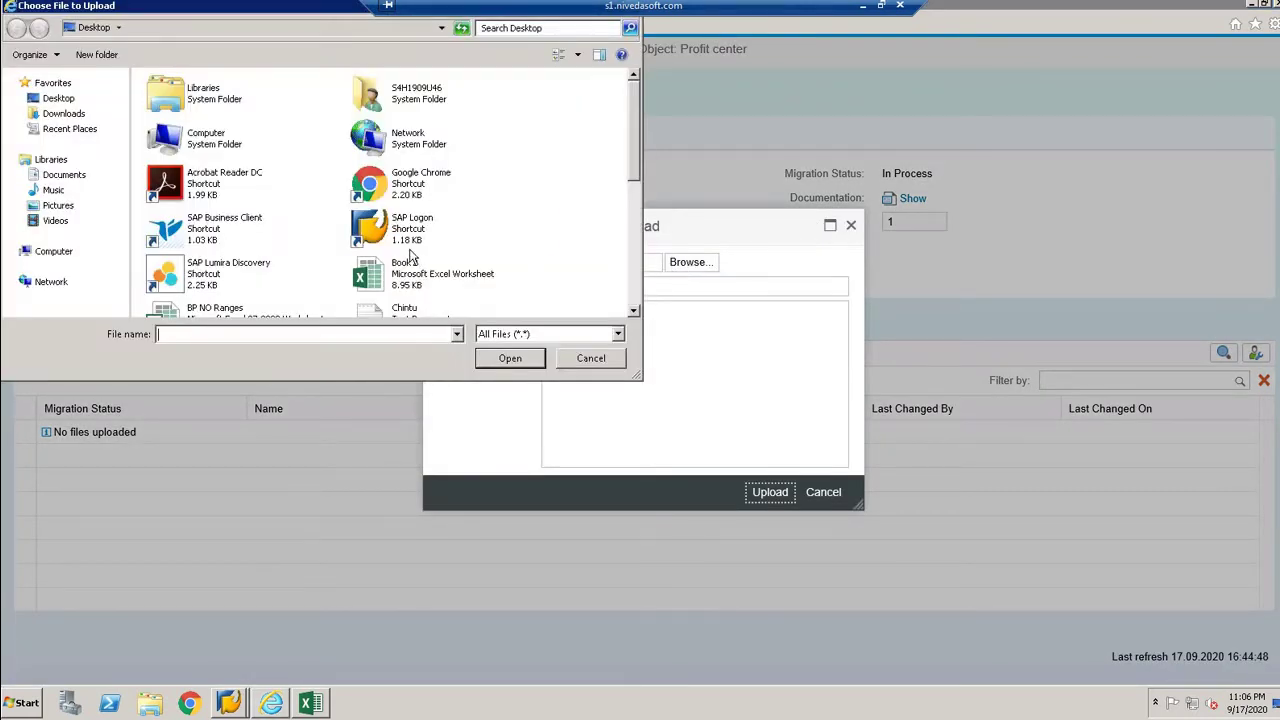
pyautogui.click(410, 250)
pyautogui.write('mahi')
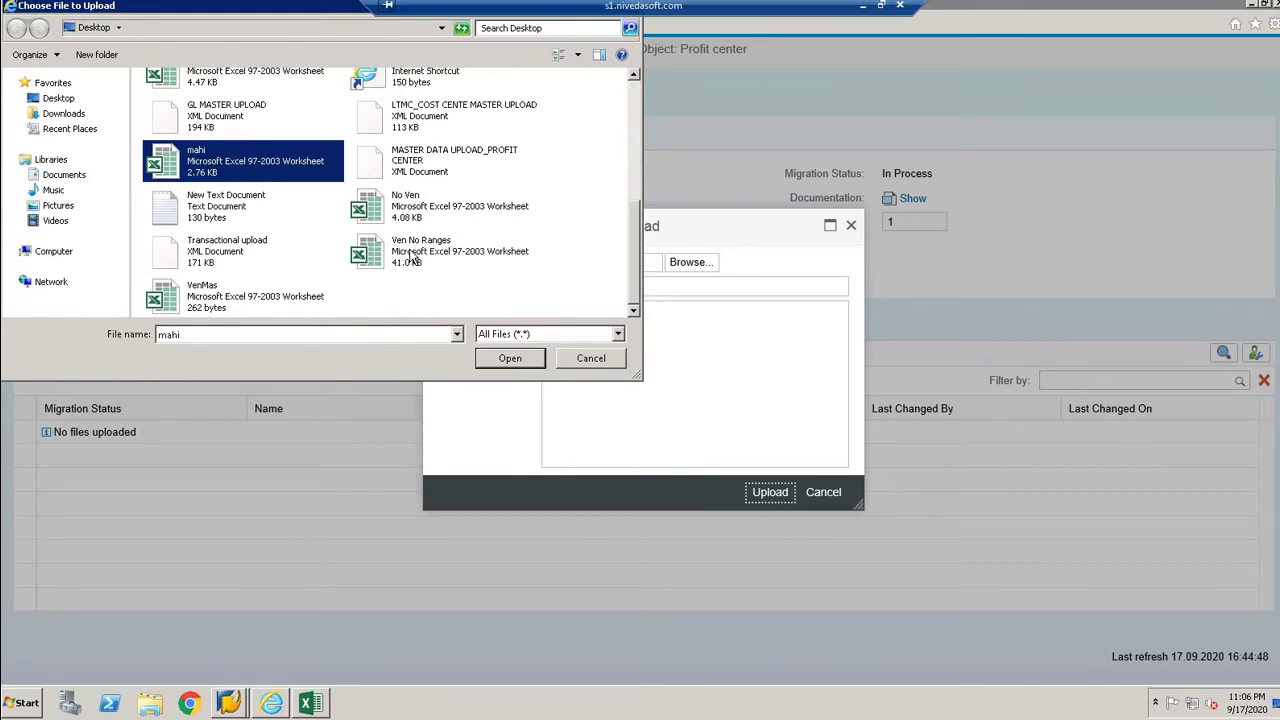
pyautogui.press('Right')
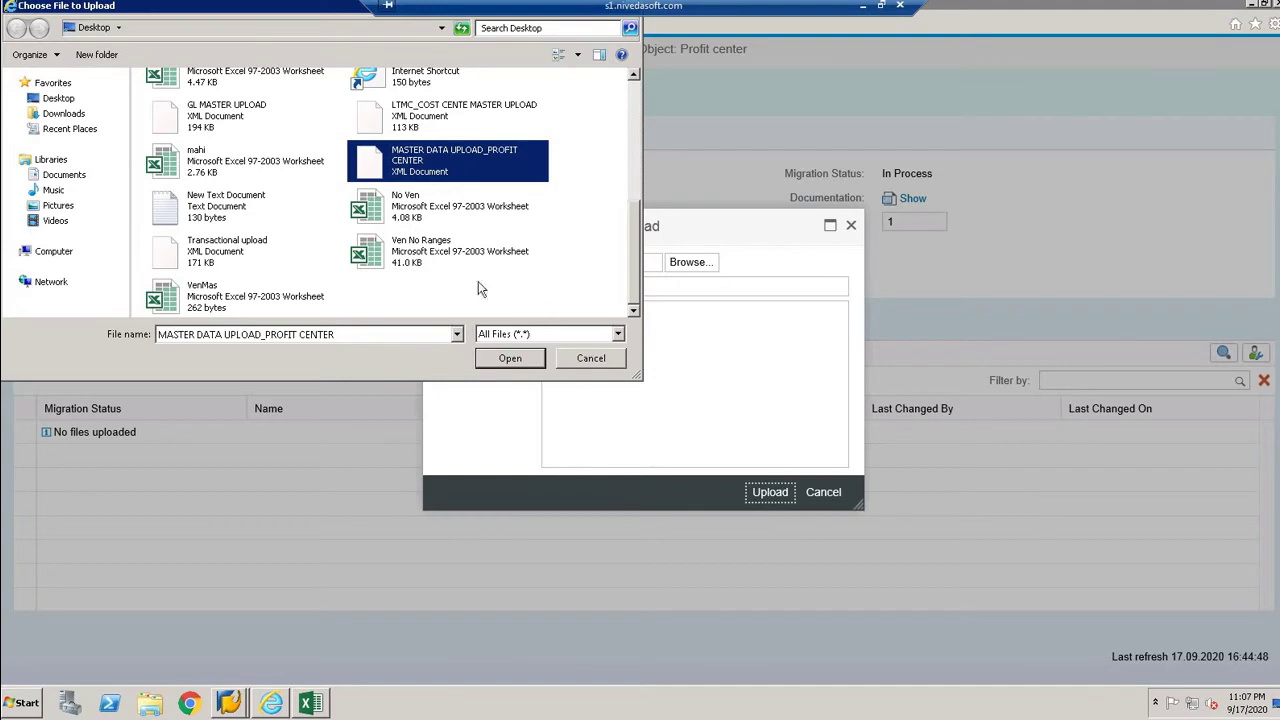
pyautogui.doubleClick(480, 162)
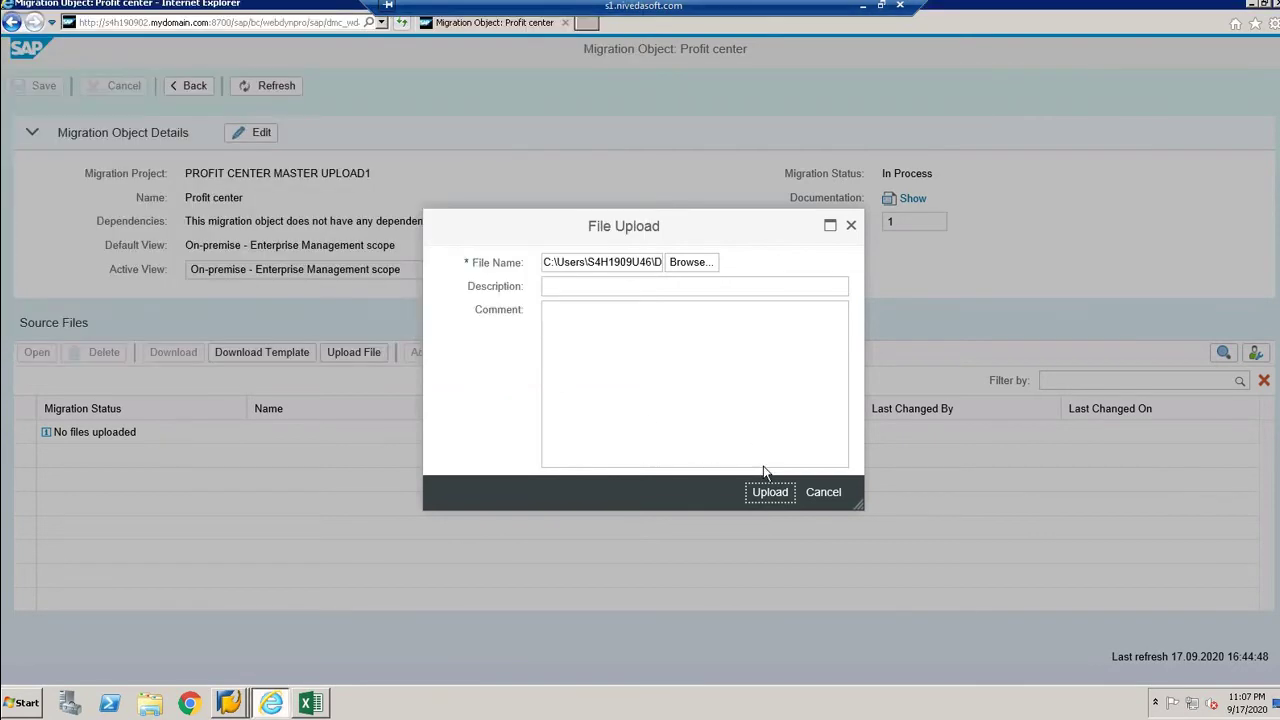
# - Upload the chosen file with the description PROFIT CENTER MASTER UPLOAD
pyautogui.click(629, 288)
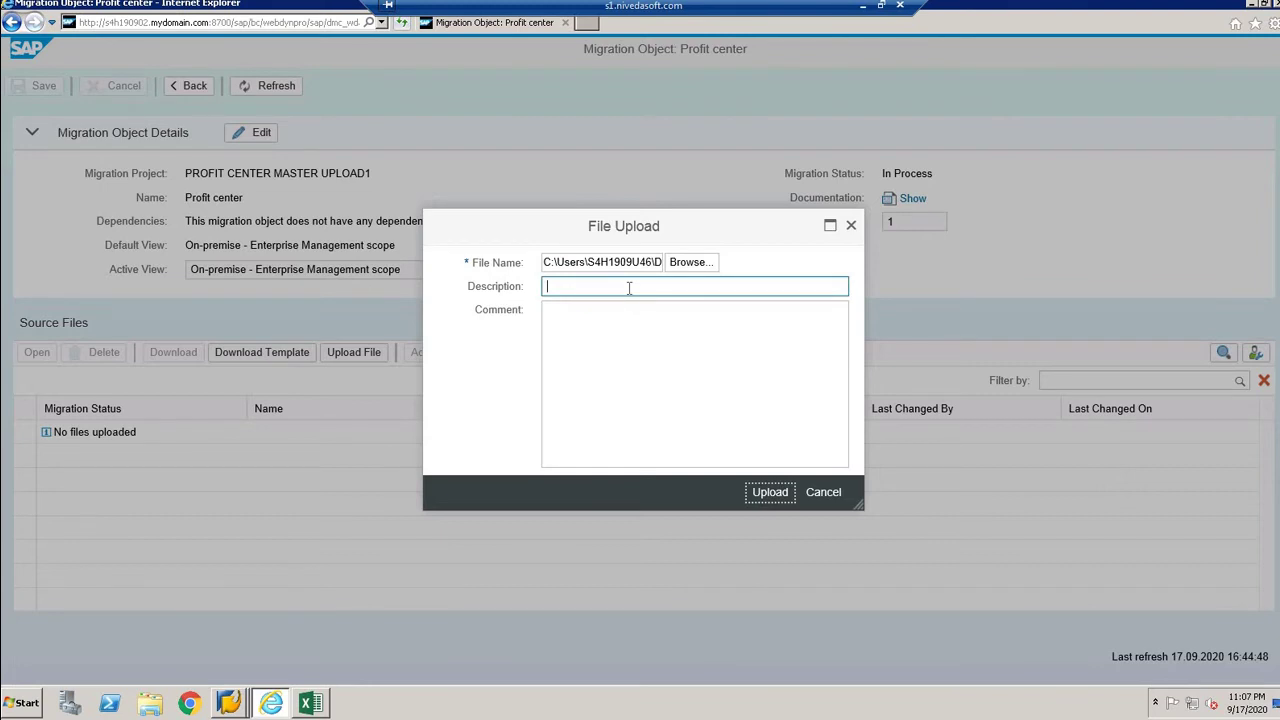
pyautogui.write('PROFIT CENTER MASTER UPLOAD')
pyautogui.click(772, 494)
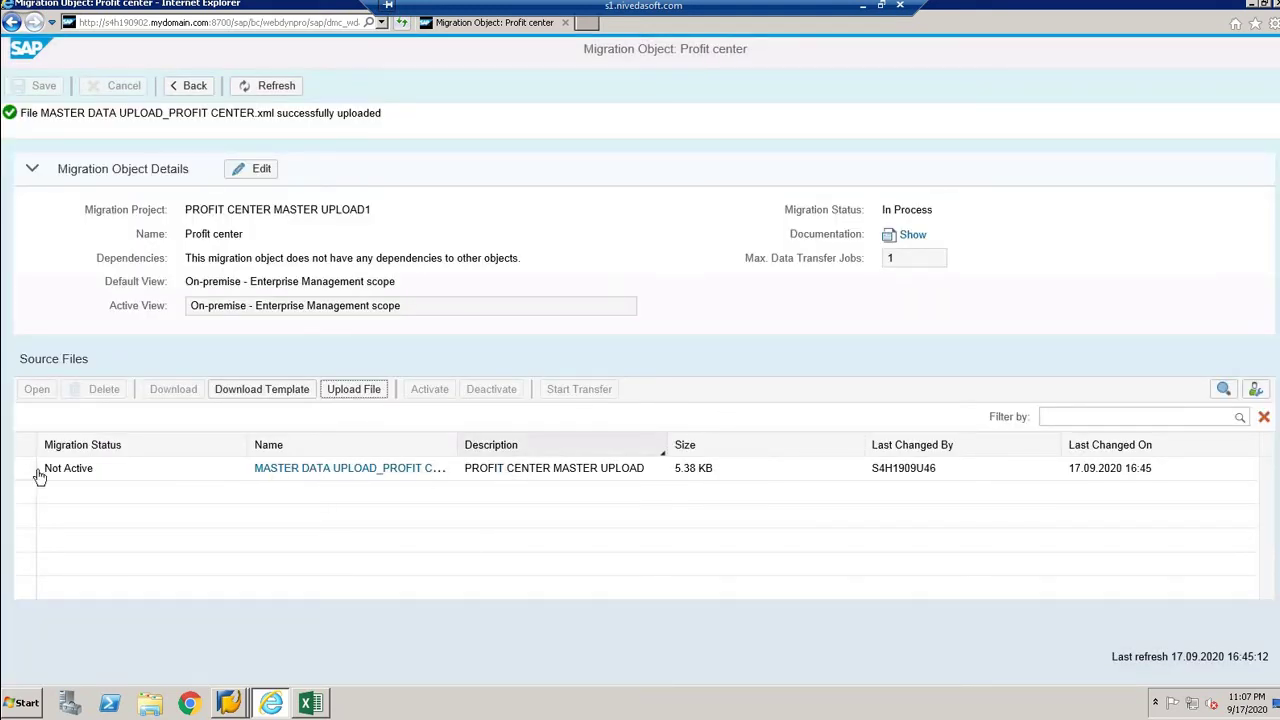
# - Activate the uploaded profit center source file and start its data transfer
pyautogui.click(27, 472)
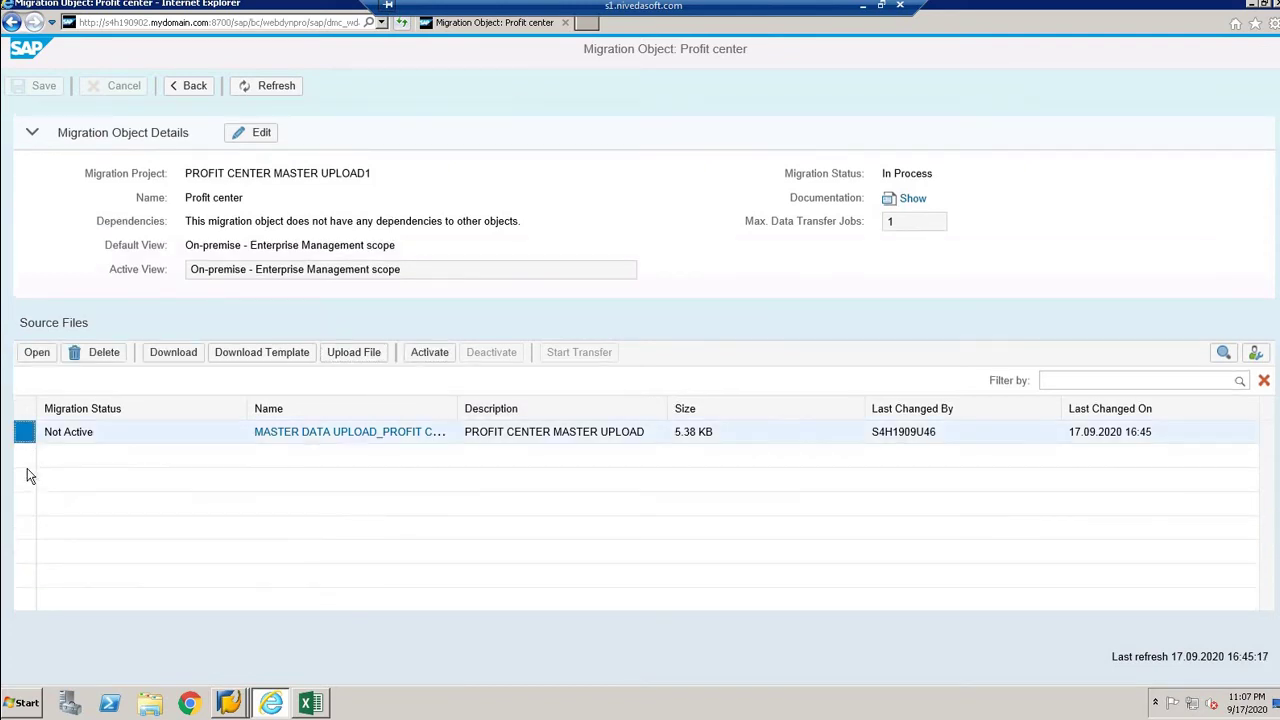
pyautogui.click(428, 355)
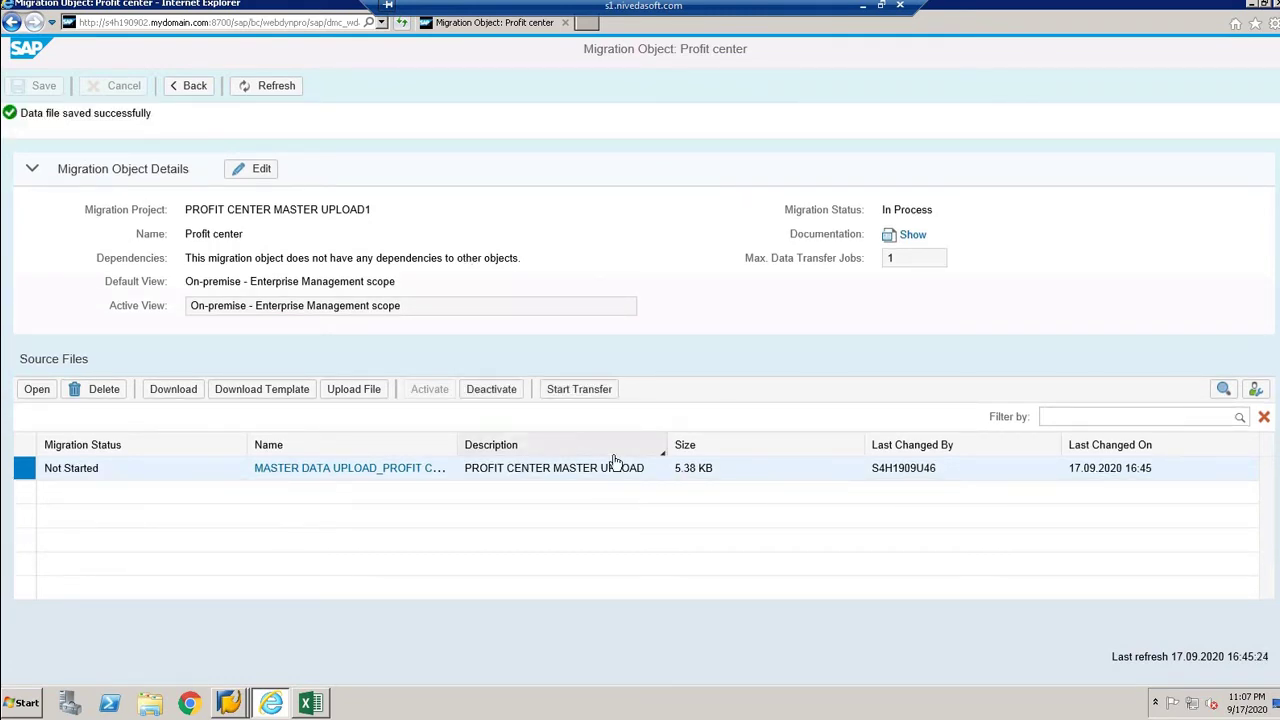
pyautogui.click(566, 391)
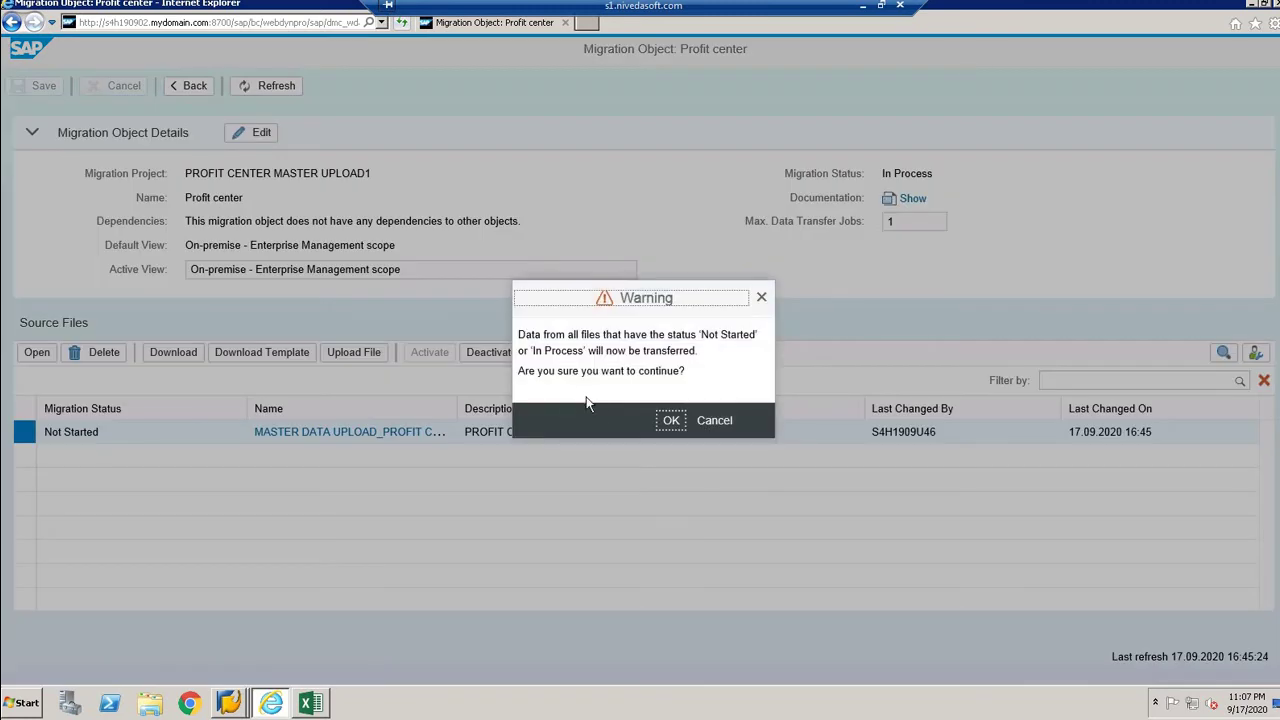
pyautogui.click(668, 422)
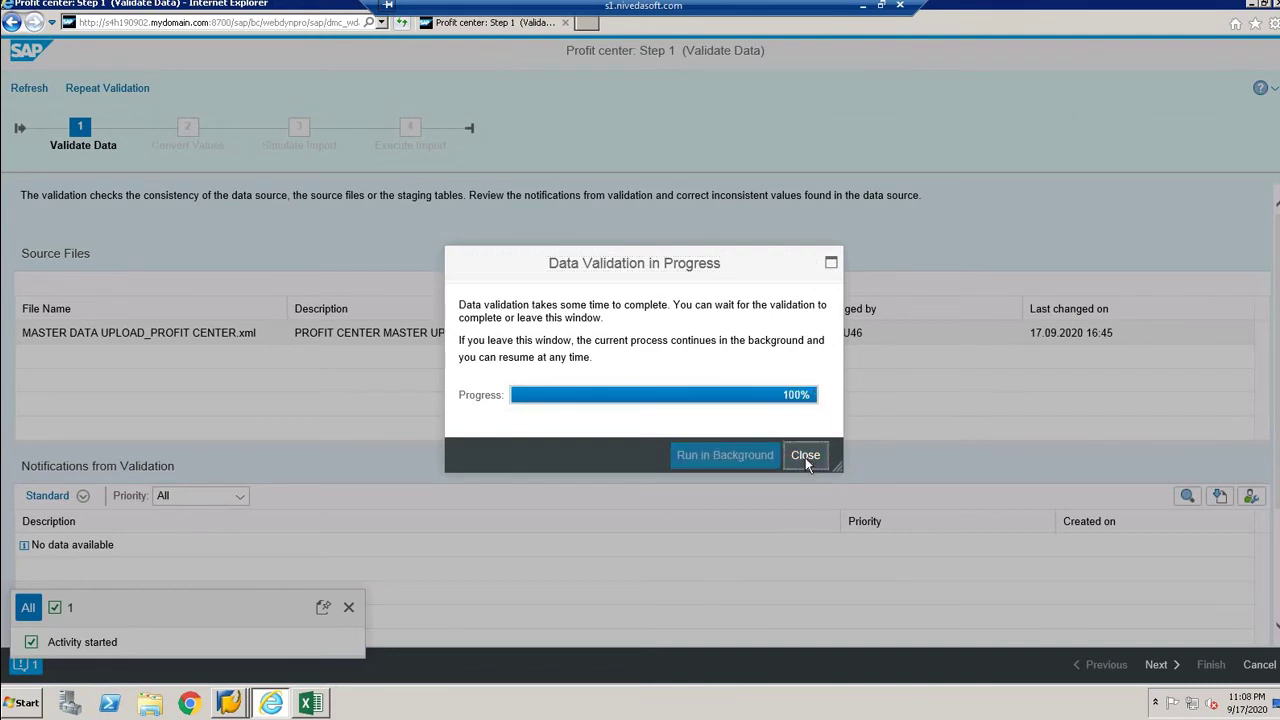
# - Review the validation notifications, continue to Convert Values and confirm the mapping values for all open worklist tasks
pyautogui.click(805, 455)
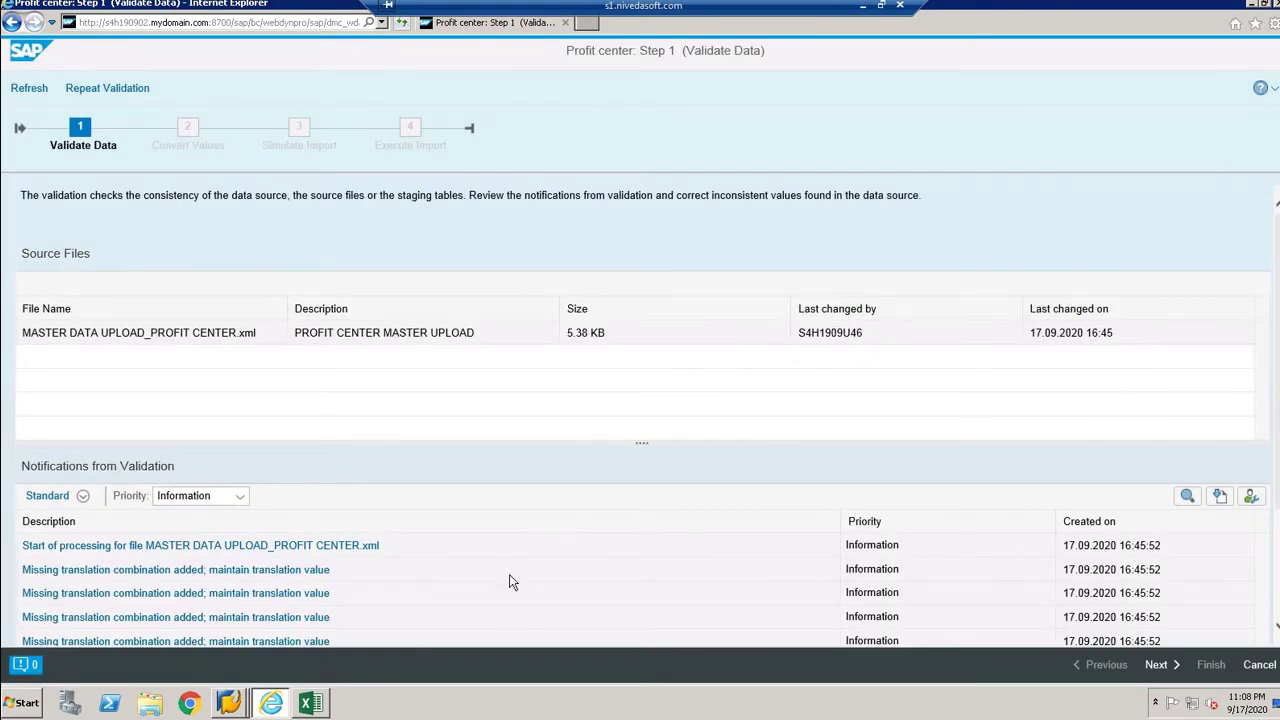
pyautogui.scroll(-3, 510, 577)
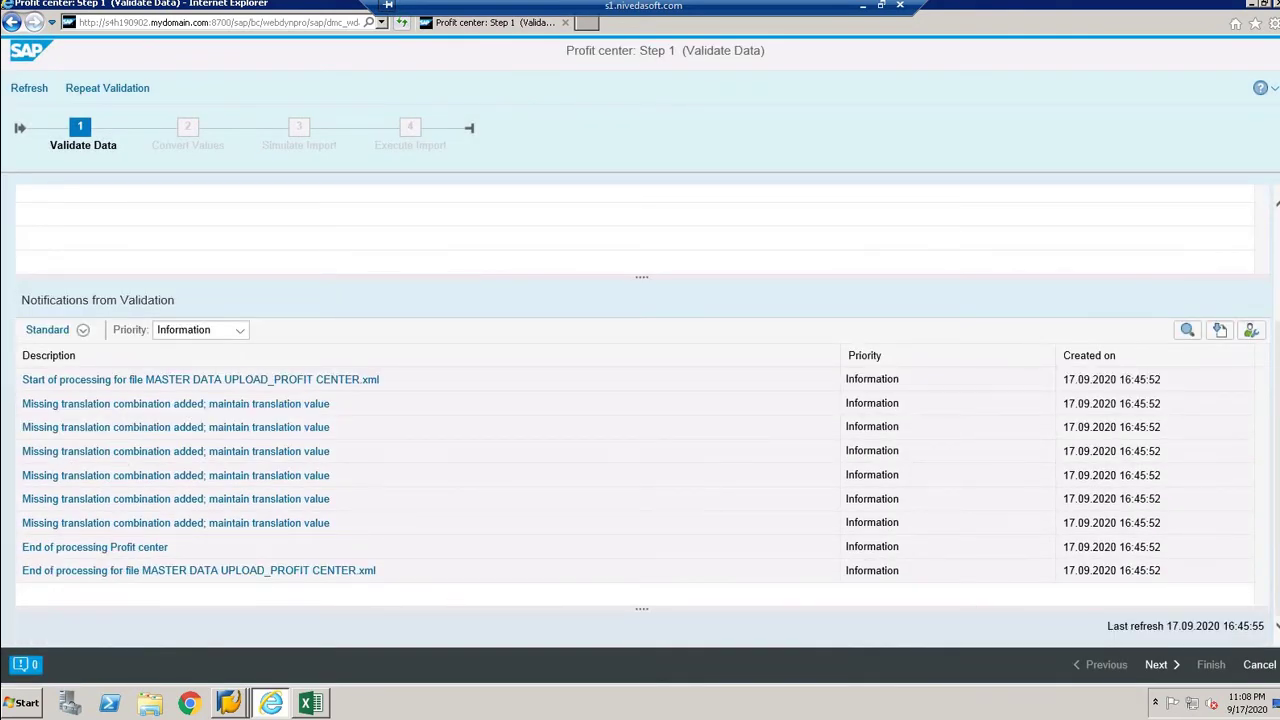
pyautogui.click(1160, 666)
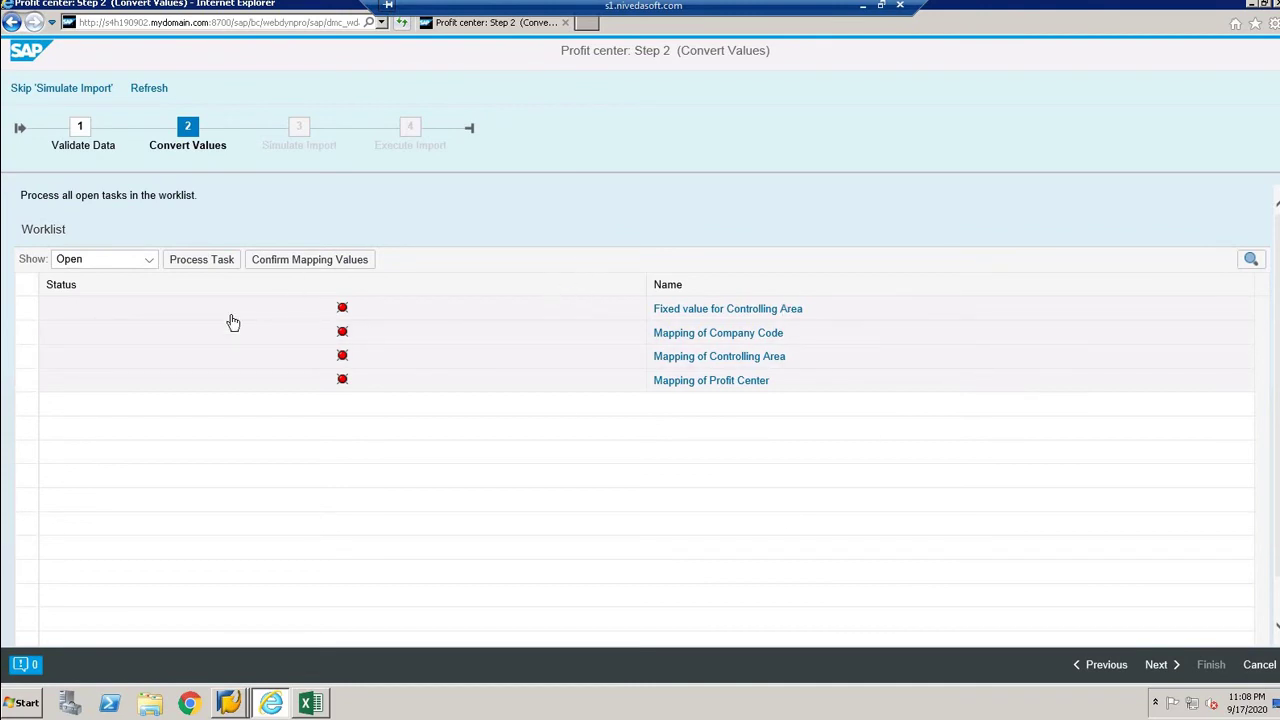
pyautogui.click(28, 289)
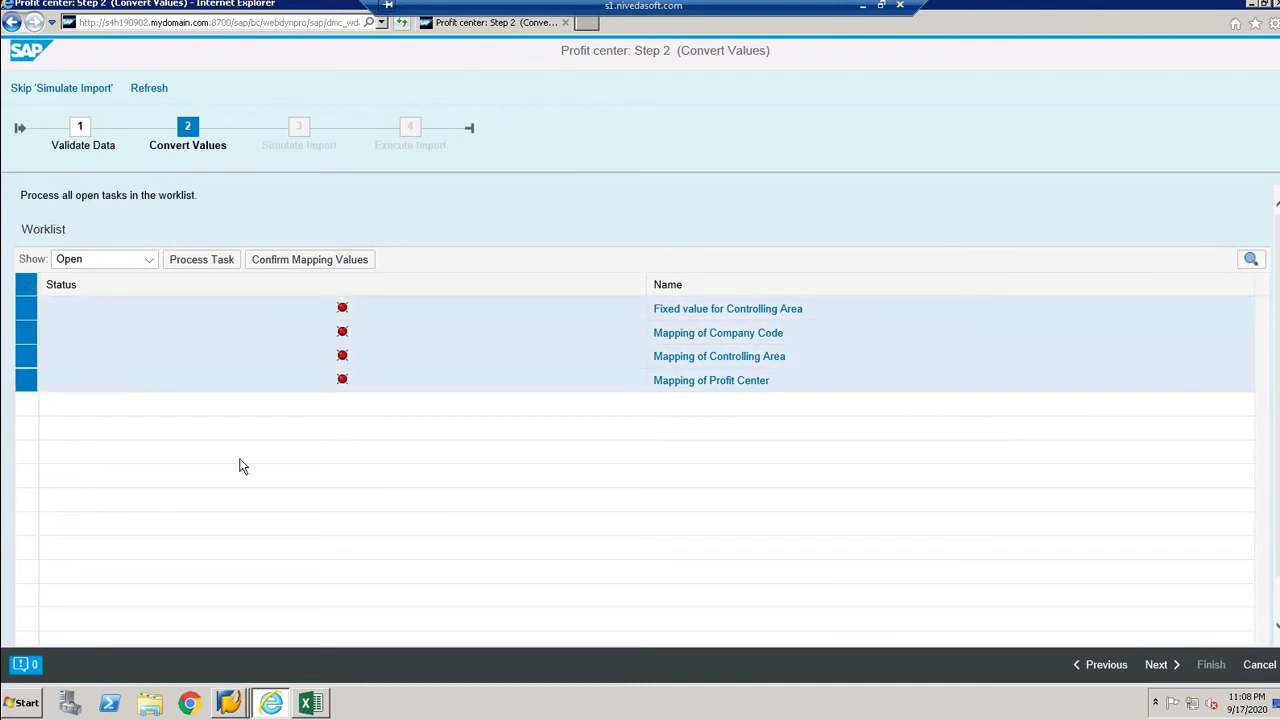
pyautogui.click(287, 262)
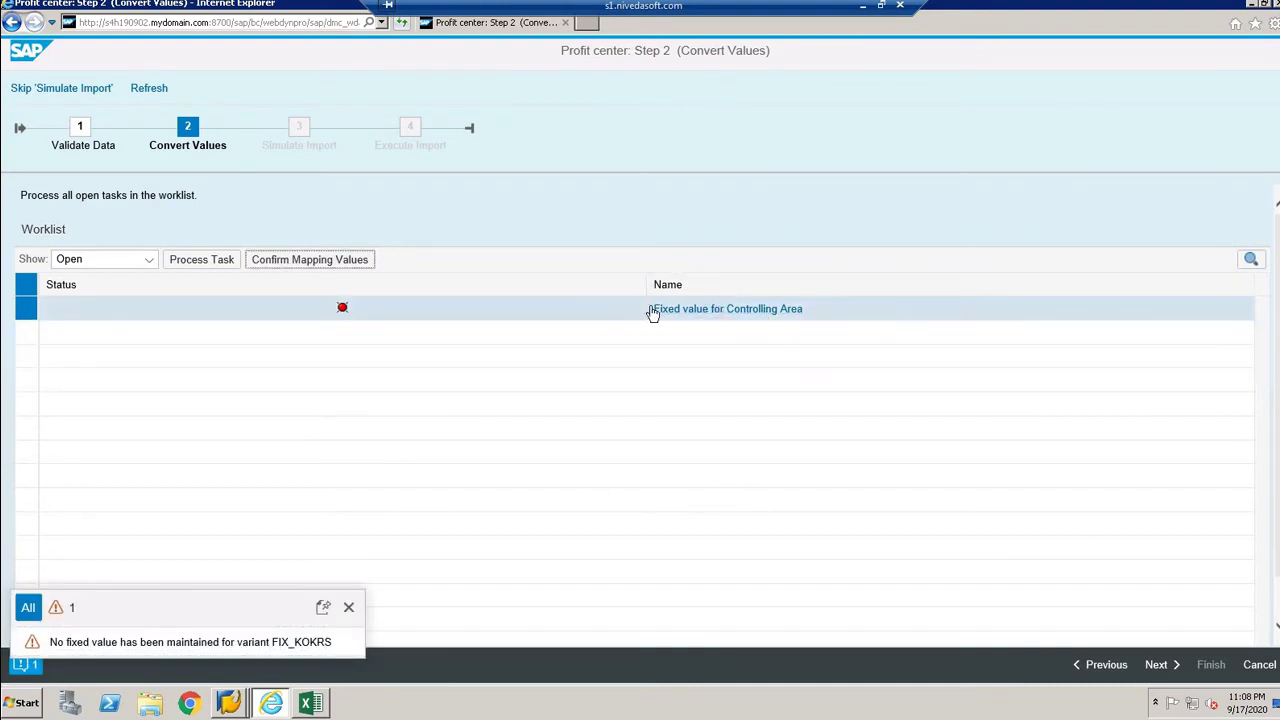
# - Set the Customizing value of Fixed value for Controlling Area to 0001, confirm the entry and save it
pyautogui.click(692, 310)
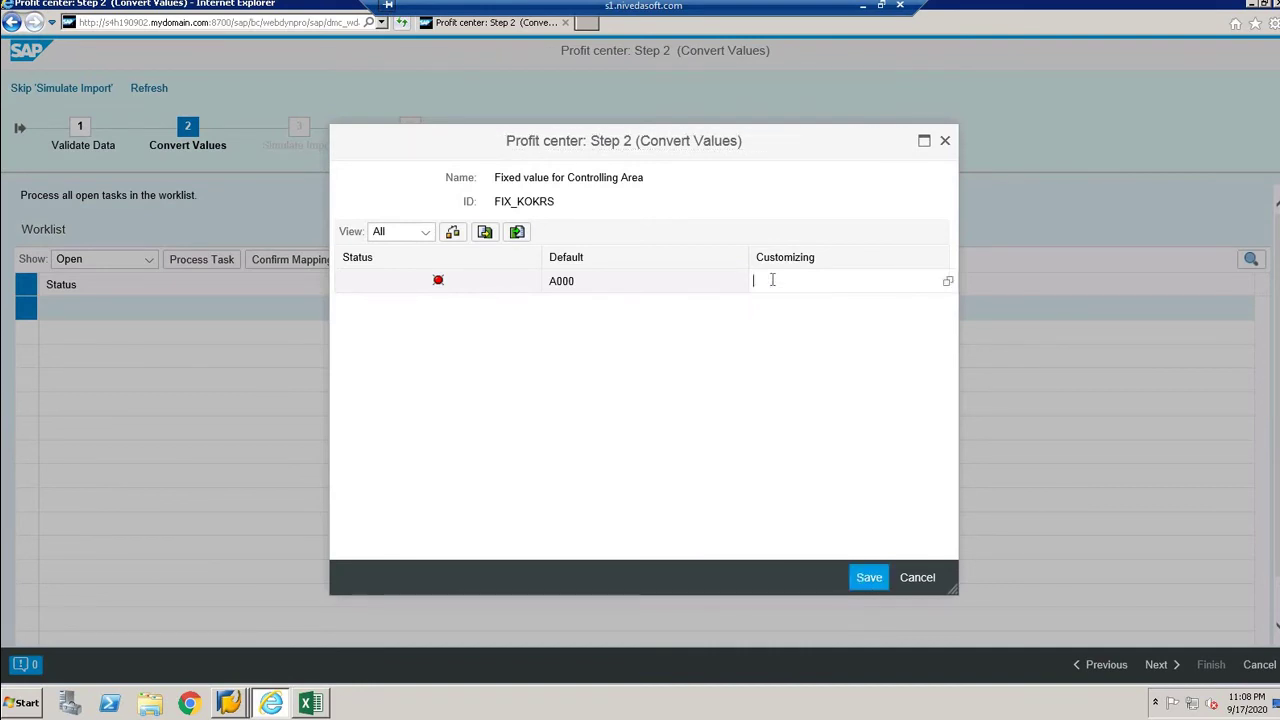
pyautogui.write('1')
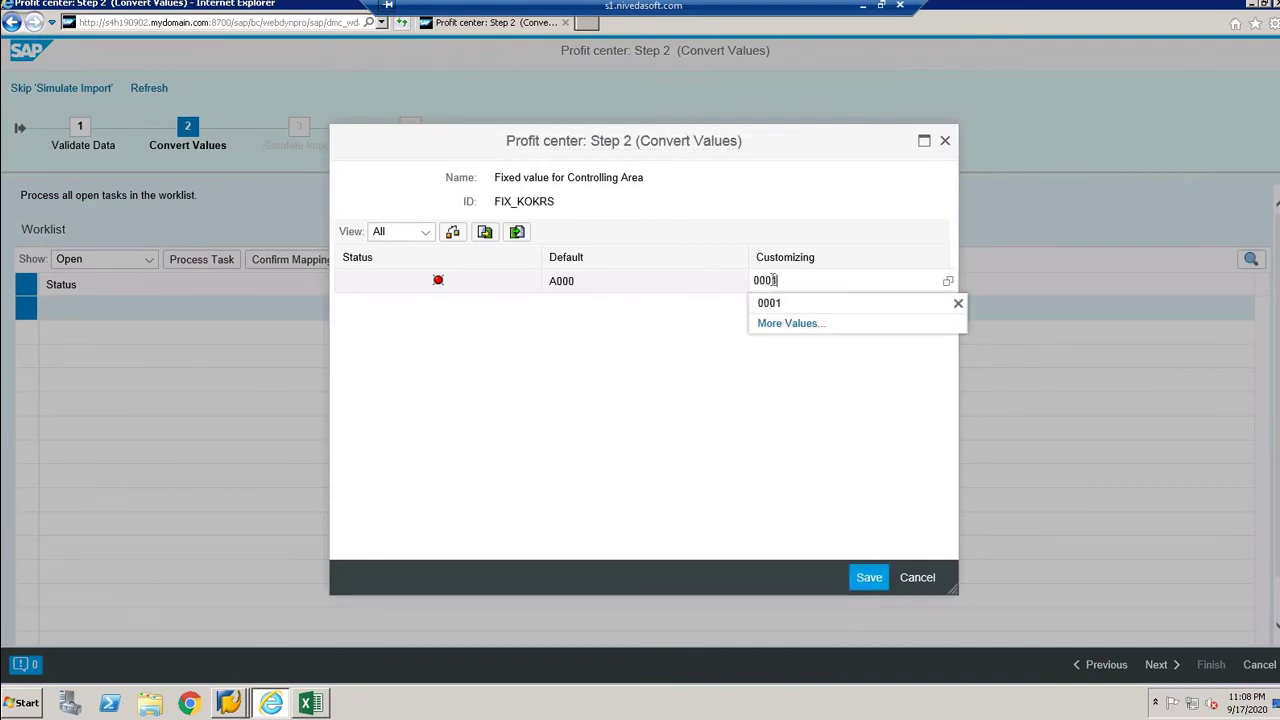
pyautogui.press('Escape')
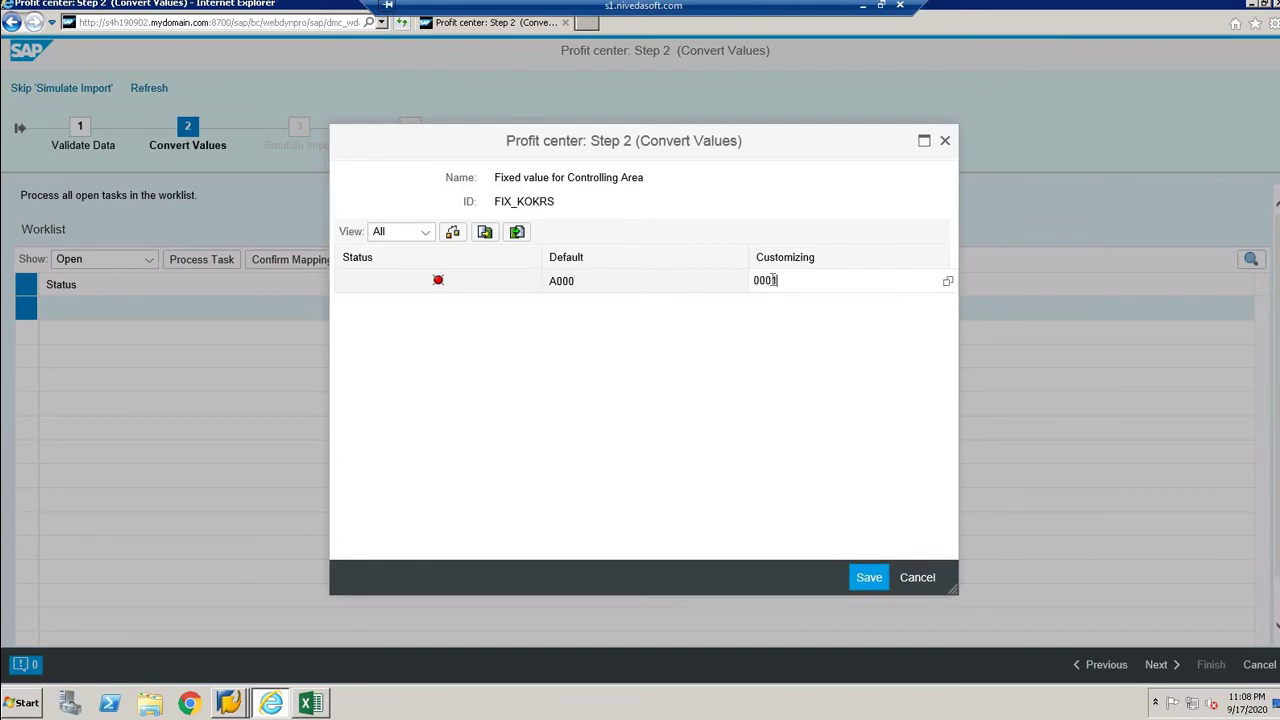
pyautogui.click(452, 233)
pyautogui.click(452, 233)
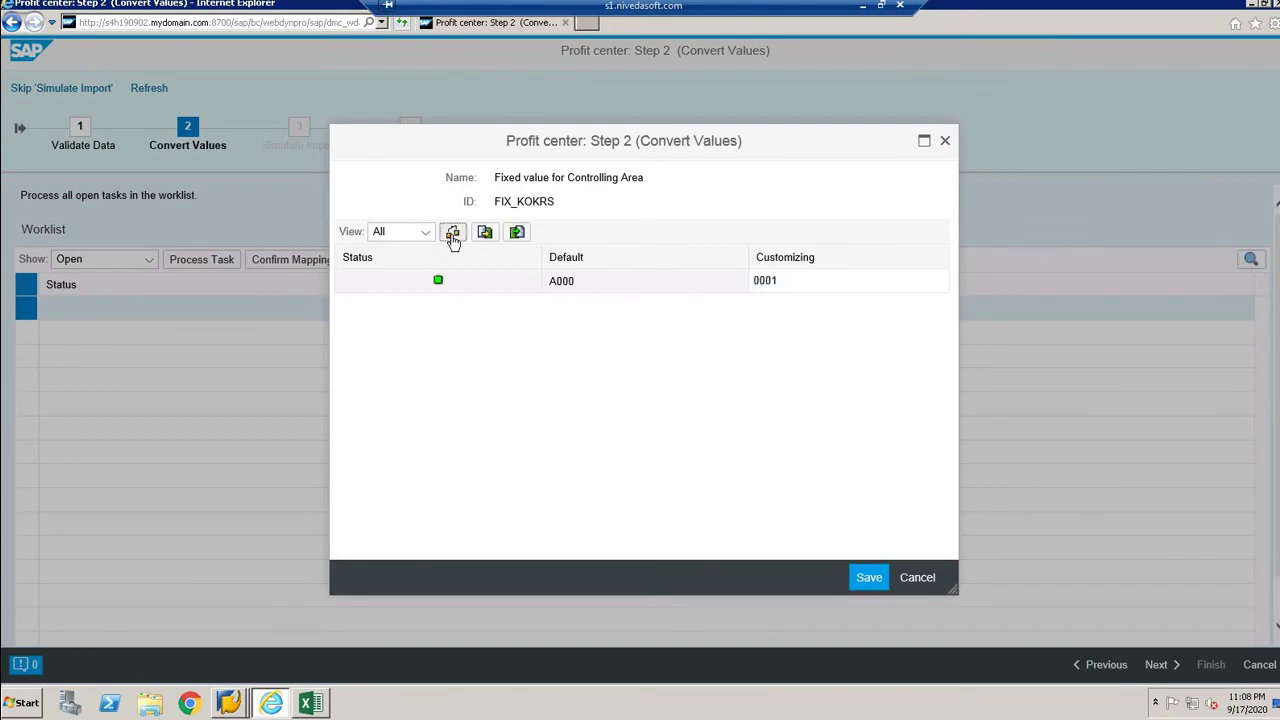
pyautogui.click(869, 578)
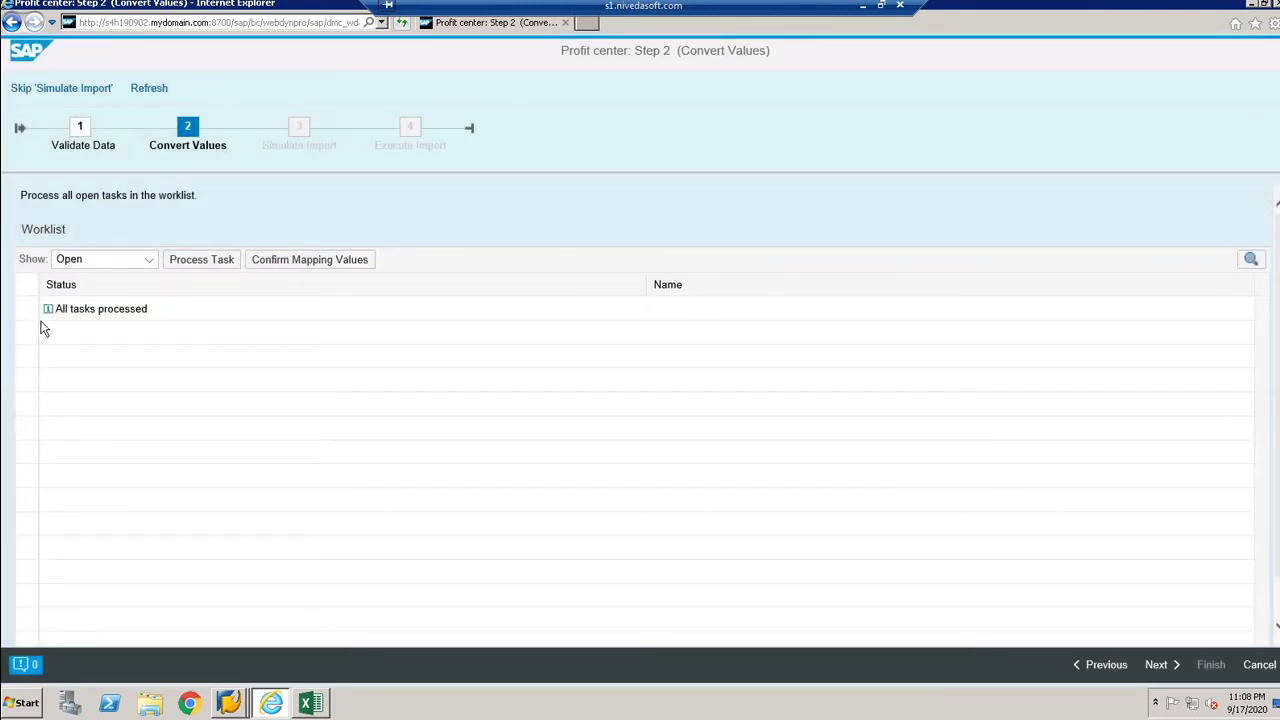
# - Run the import simulation for the profit center file and close its progress dialog once complete
pyautogui.click(1160, 665)
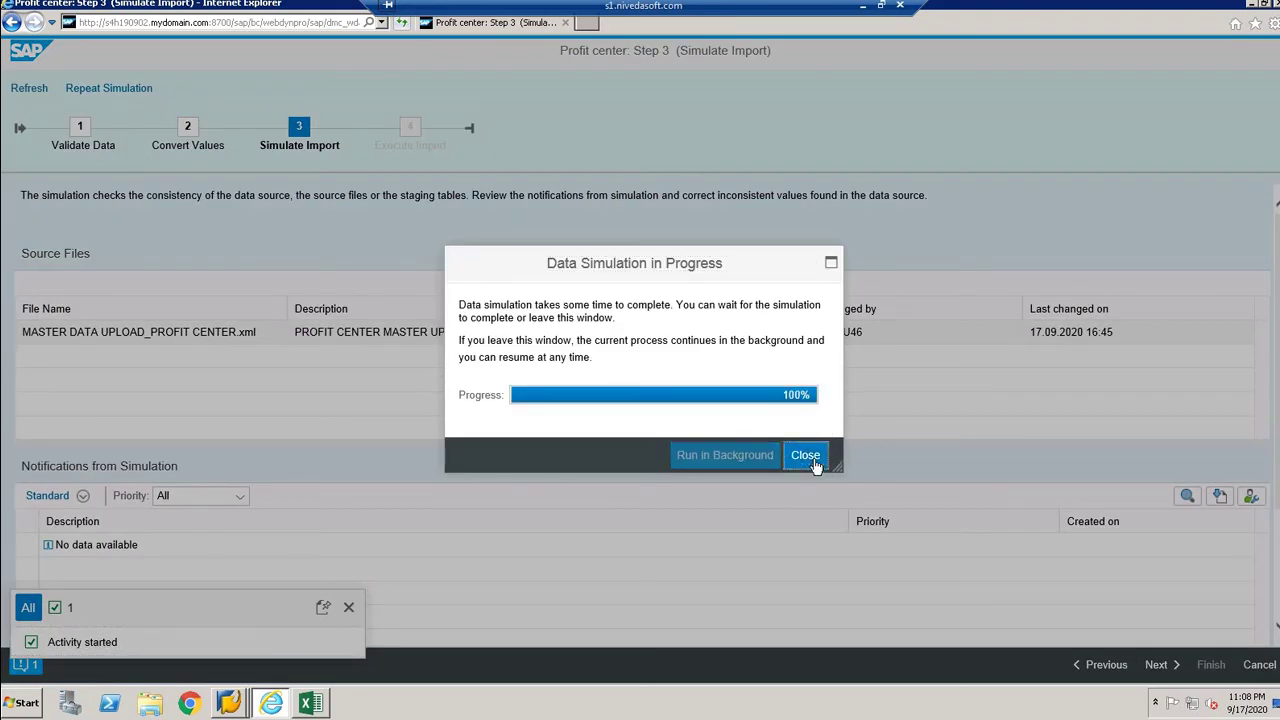
pyautogui.click(816, 465)
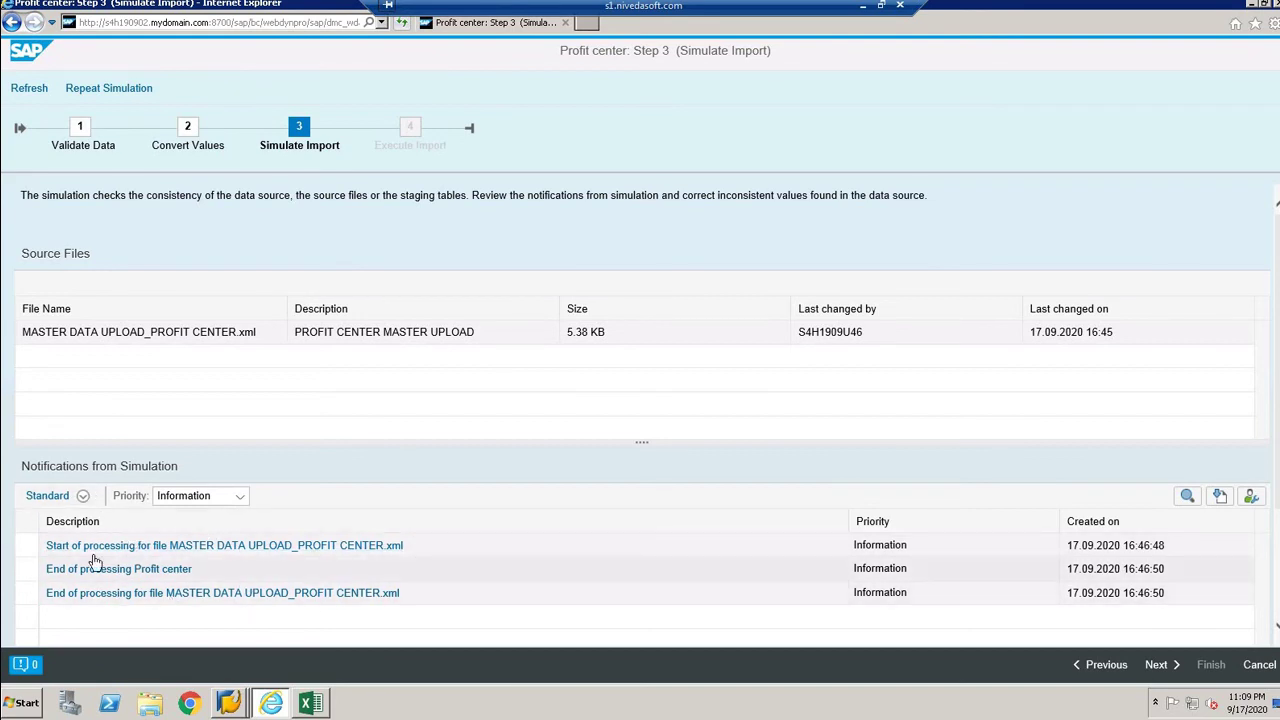
# - Execute the profit center import, close its progress dialog once complete and finish the transfer
pyautogui.click(1158, 668)
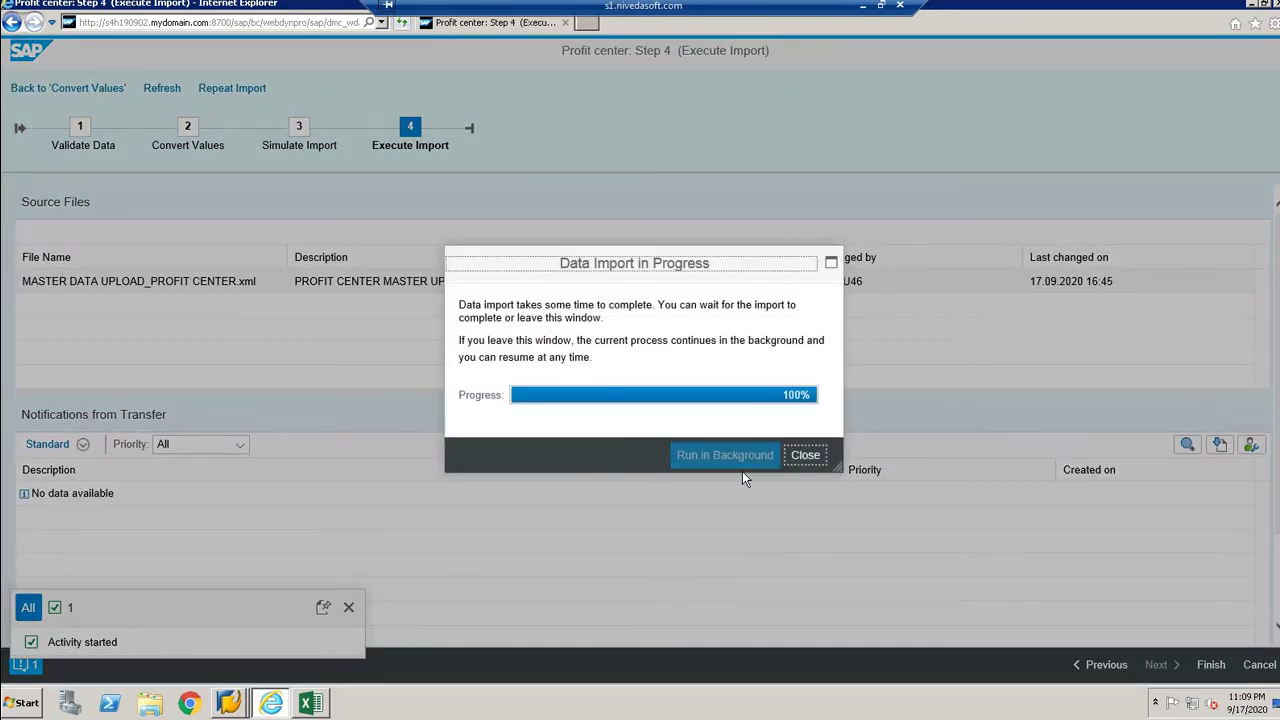
pyautogui.click(802, 462)
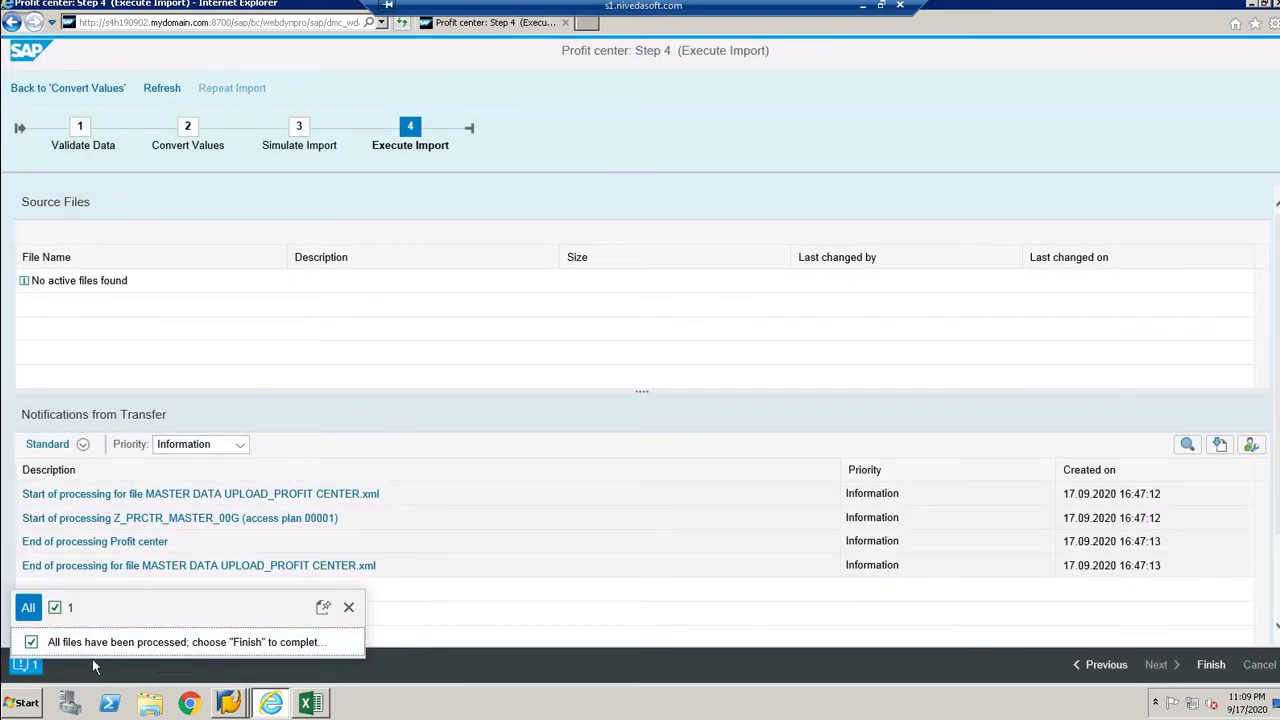
pyautogui.click(1222, 666)
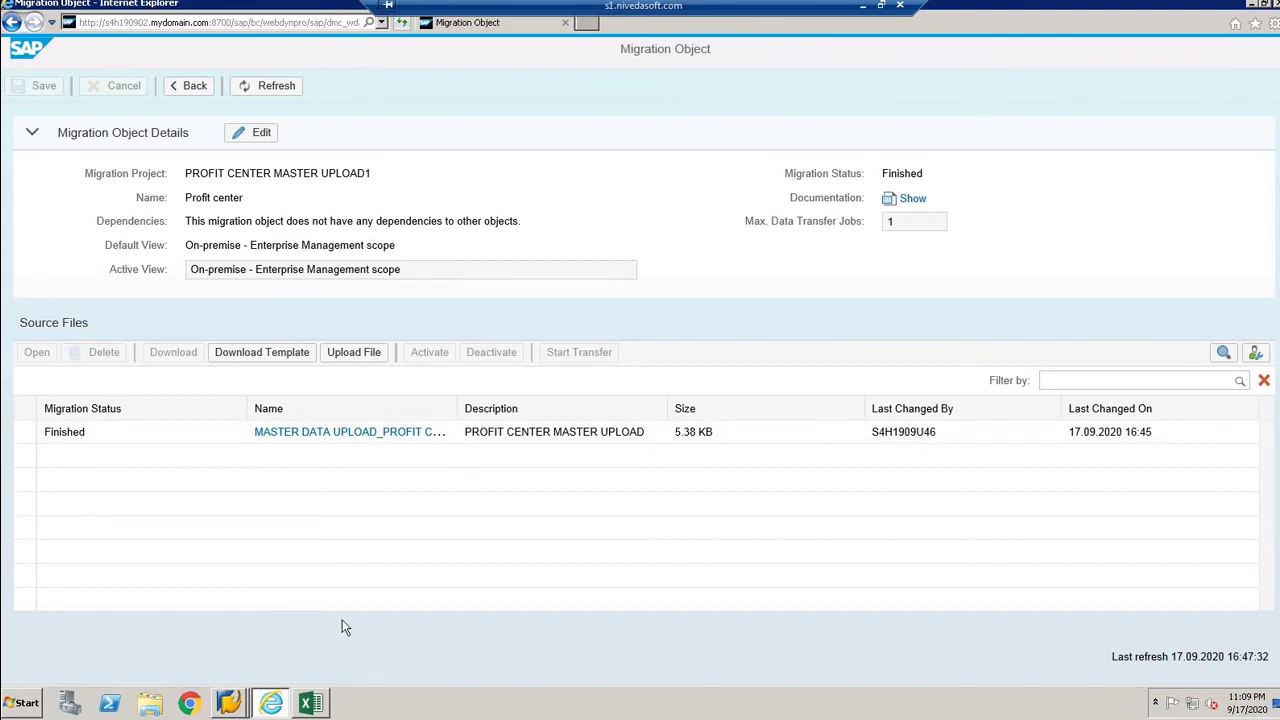
# - Switch to Notepad and add the line "Migration status has set as Finished, now let's go and check in KE53 Transaction !"
pyautogui.click(866, 6)
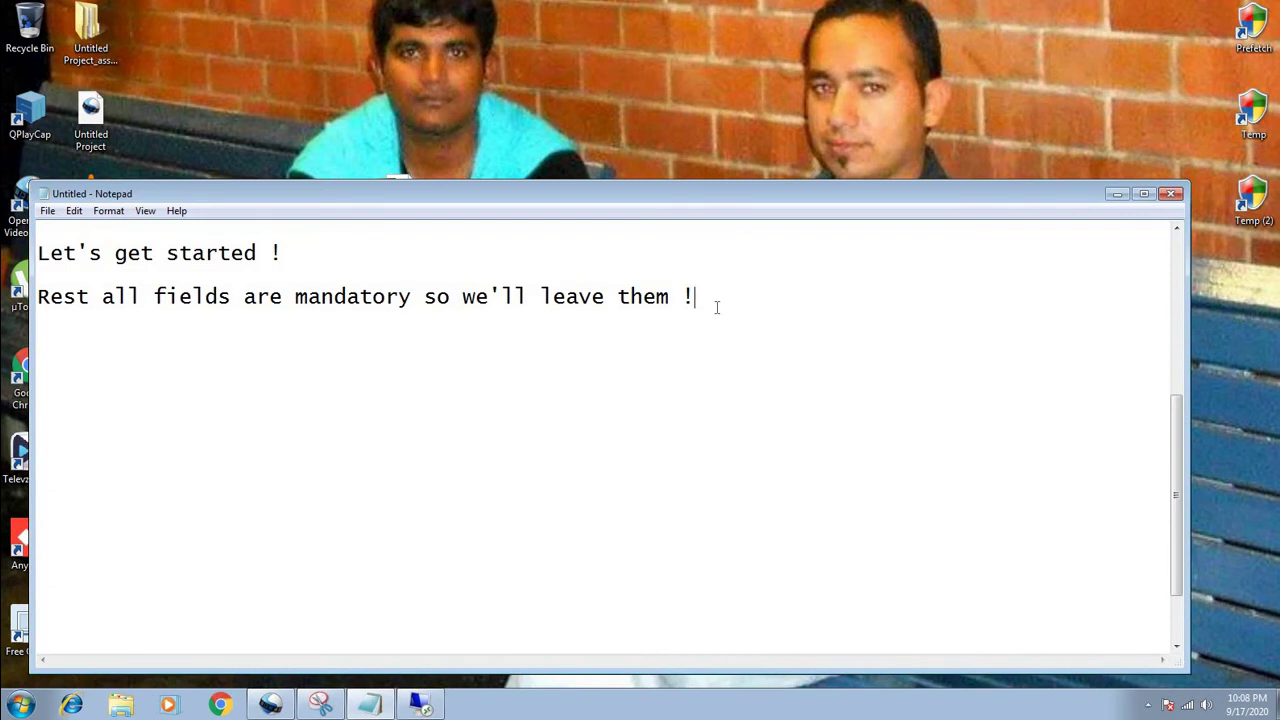
pyautogui.press('Return')
pyautogui.press('Return')
pyautogui.write('Migration stat')
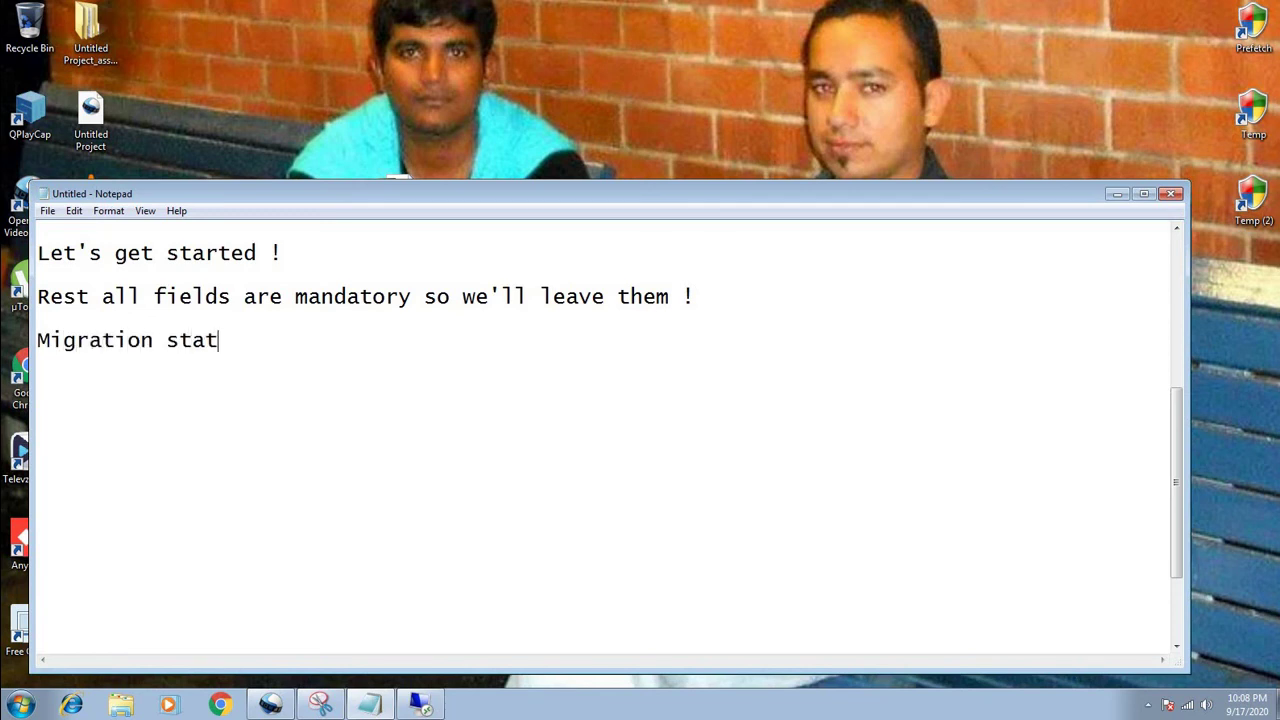
pyautogui.write('us has se')
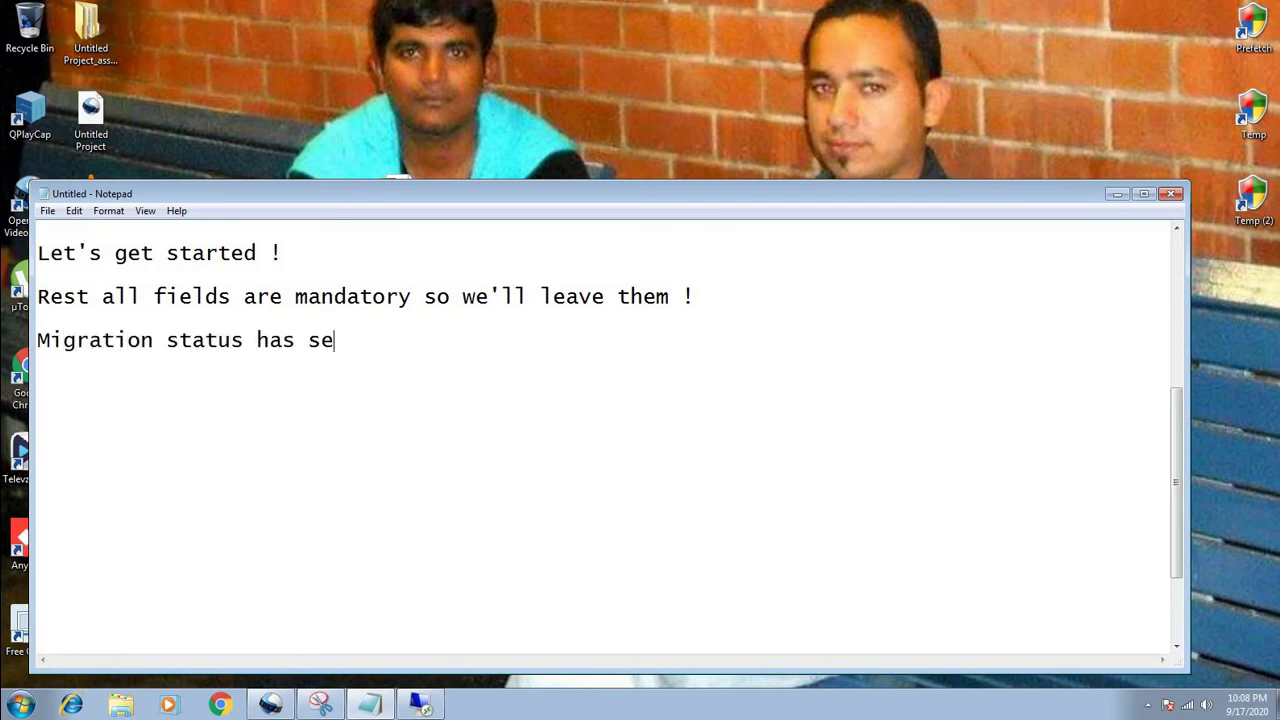
pyautogui.write('t as Fini')
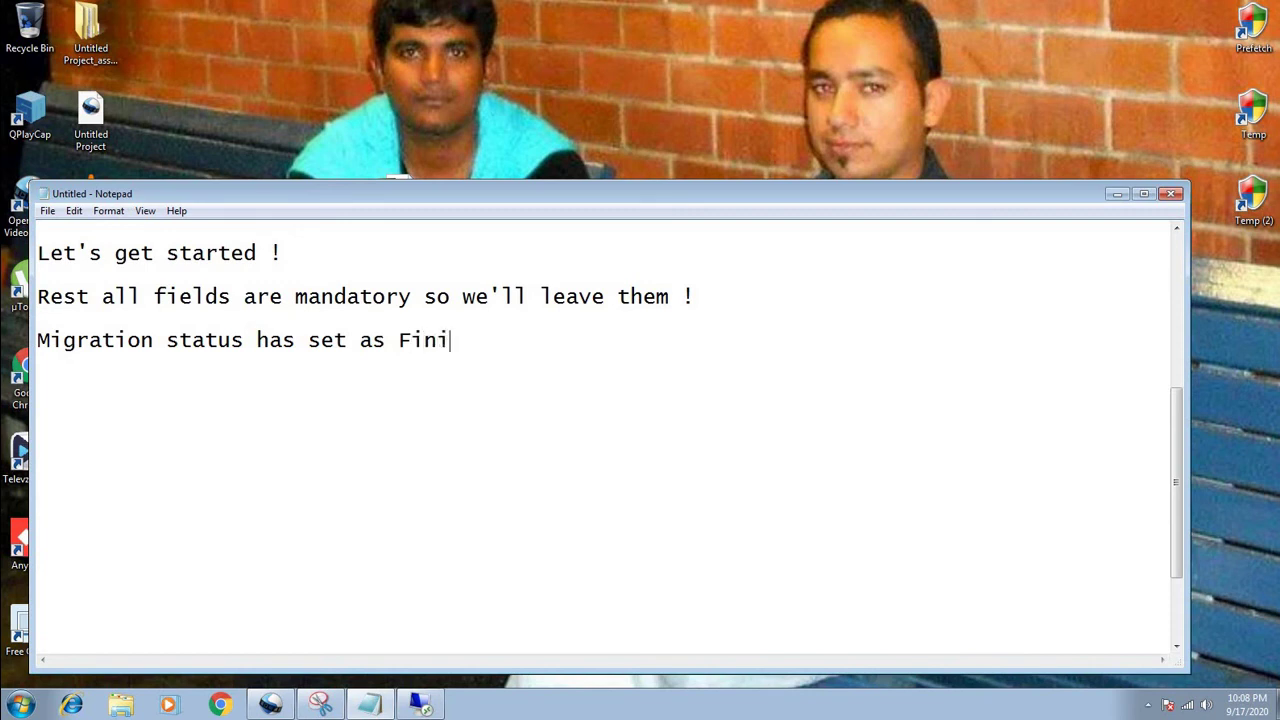
pyautogui.write('shed, now ')
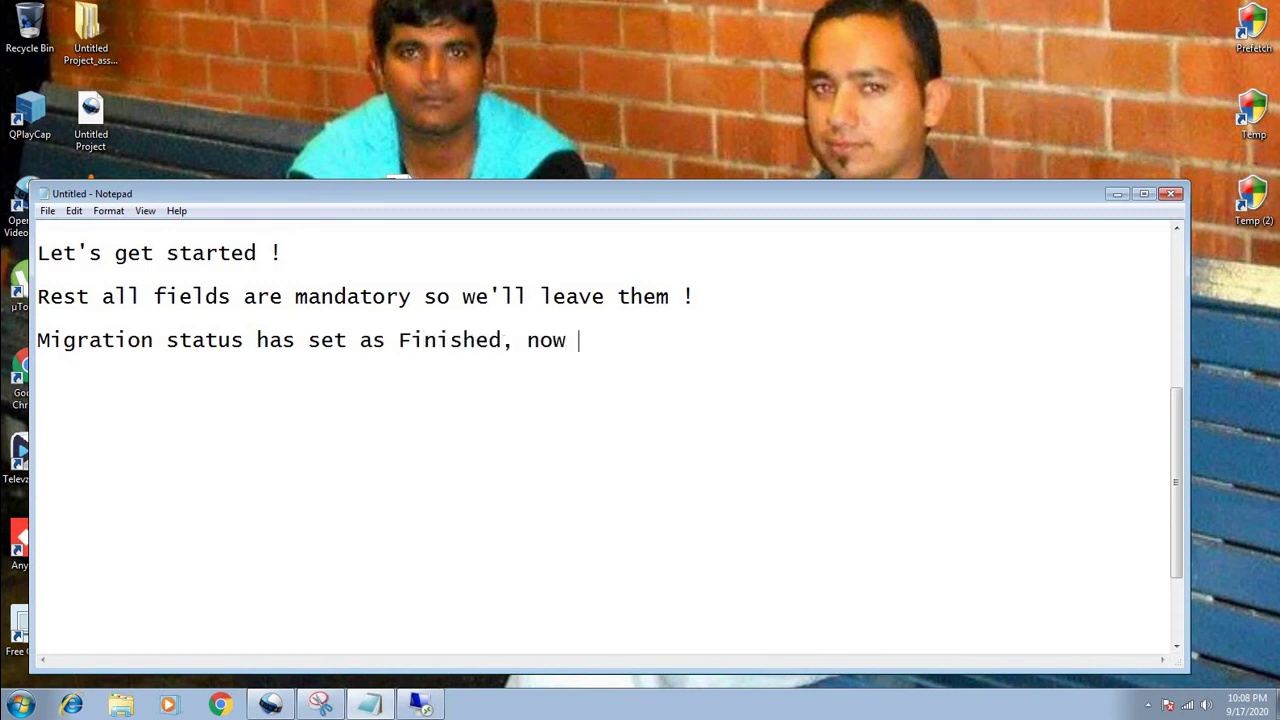
pyautogui.write('to')
pyautogui.press('BackSpace')
pyautogui.press('BackSpace')
pyautogui.write("let's go and check")
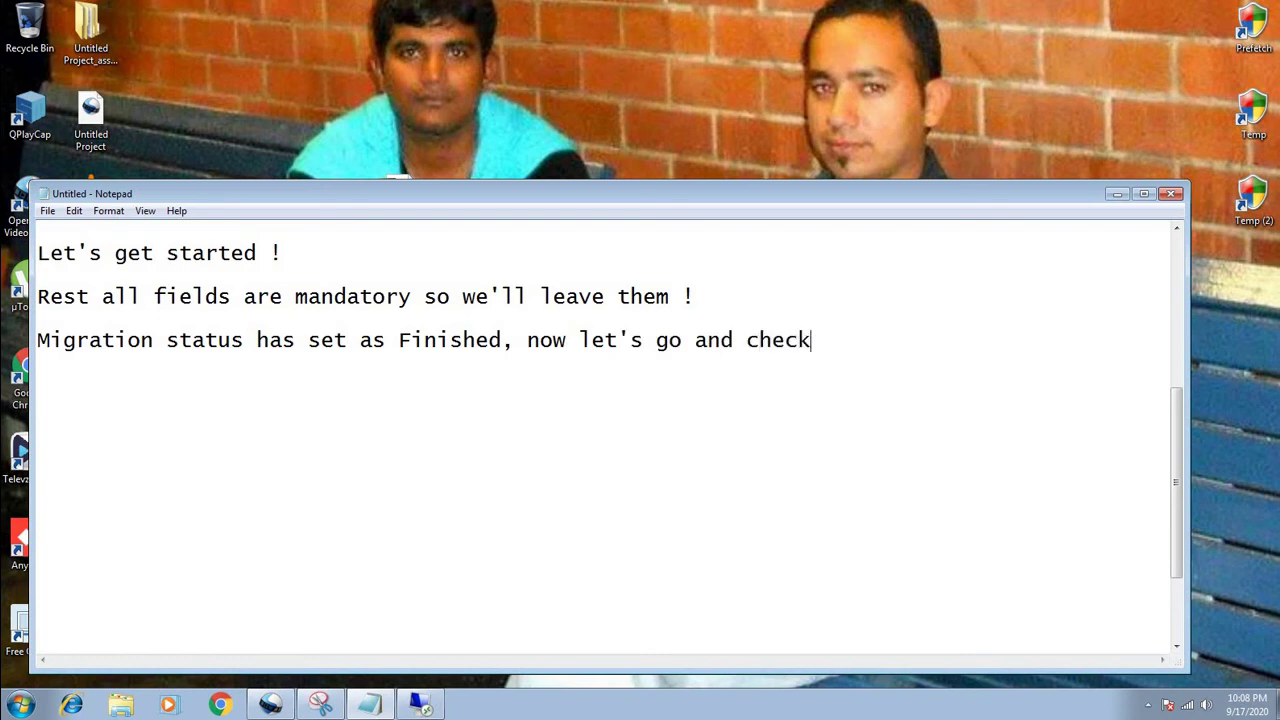
pyautogui.write(' in KE53 T')
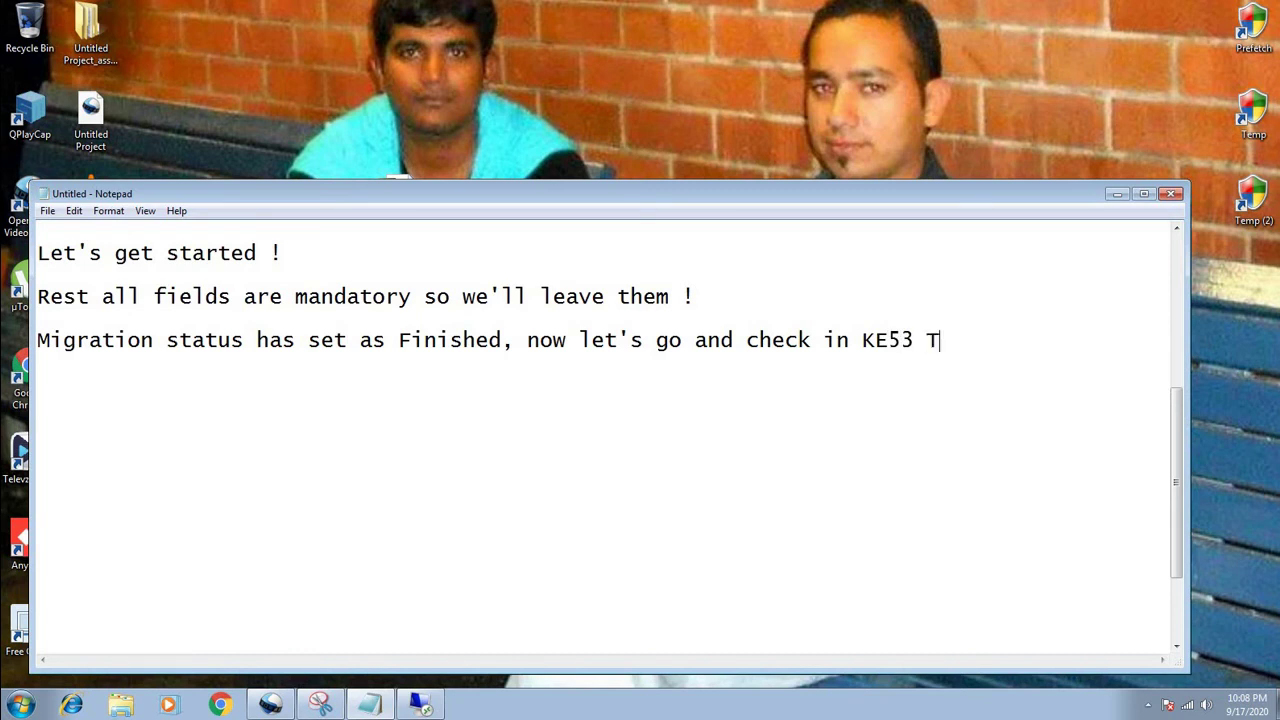
pyautogui.write('ransacti')
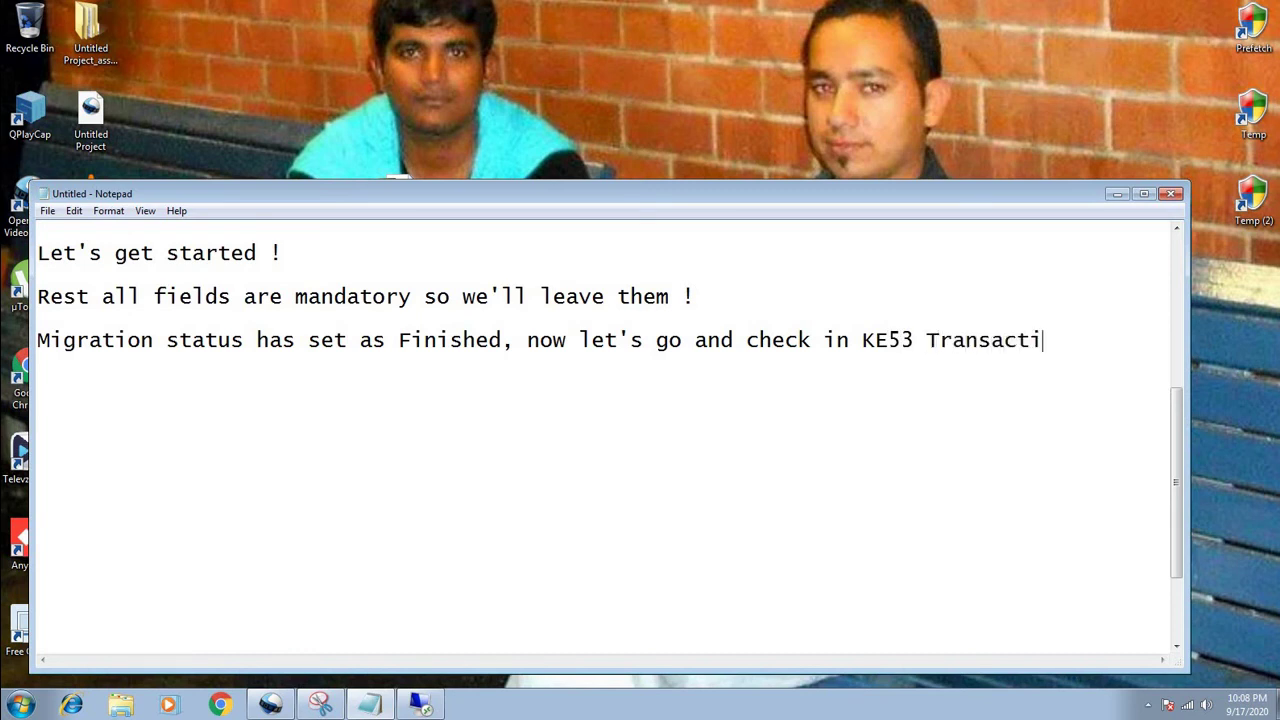
pyautogui.write('on !')
# - Return to the remote desktop, switch to the SAP GUI Display Profit Center session and start transaction KE53 afresh
pyautogui.click(420, 705)
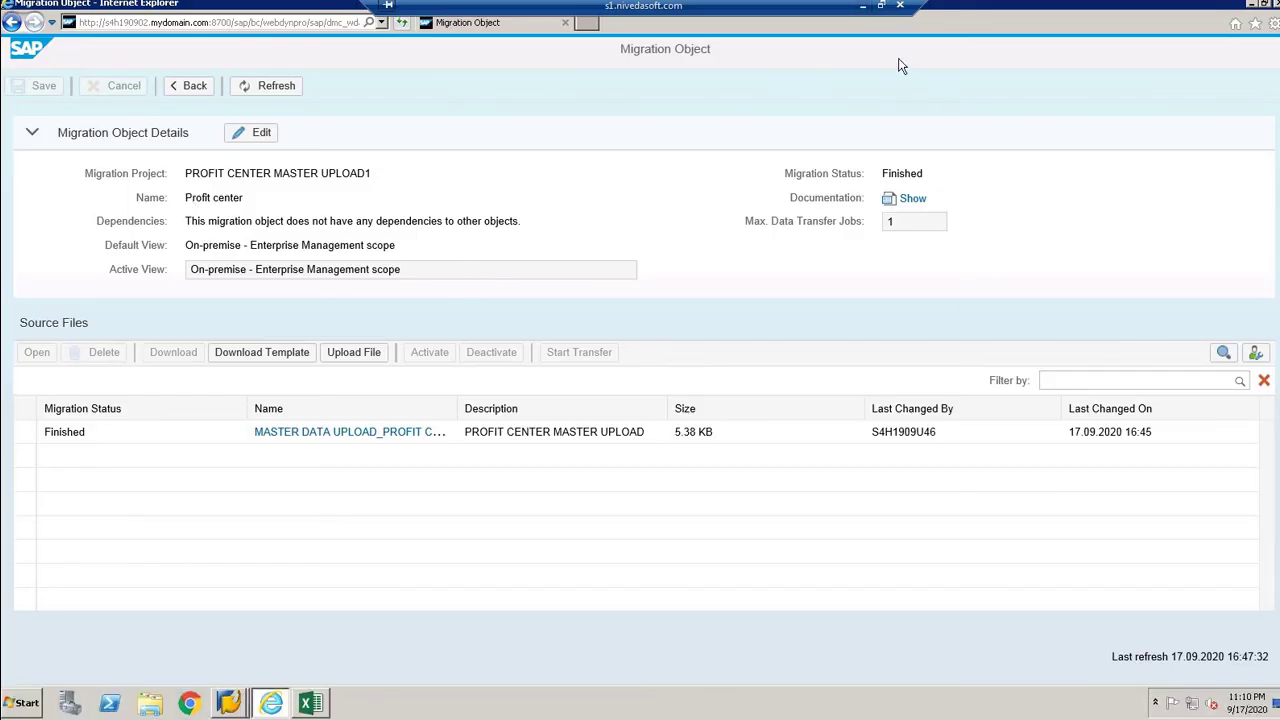
pyautogui.click(229, 705)
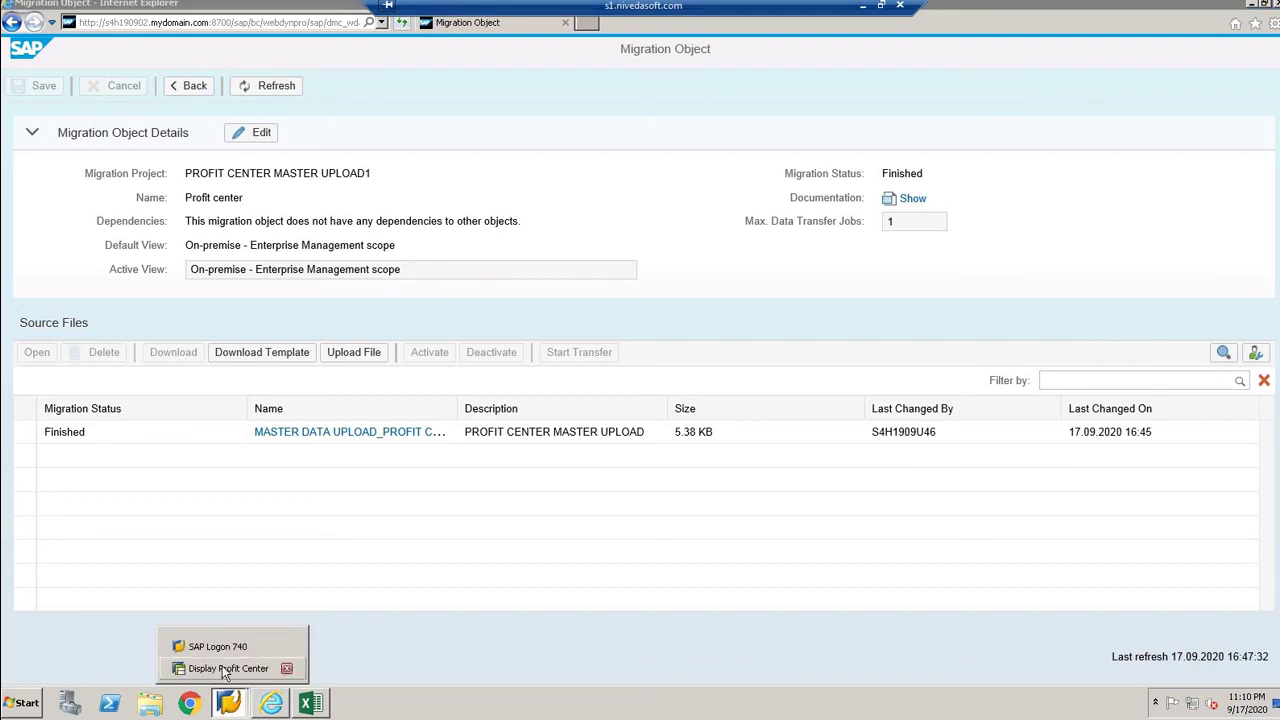
pyautogui.click(228, 668)
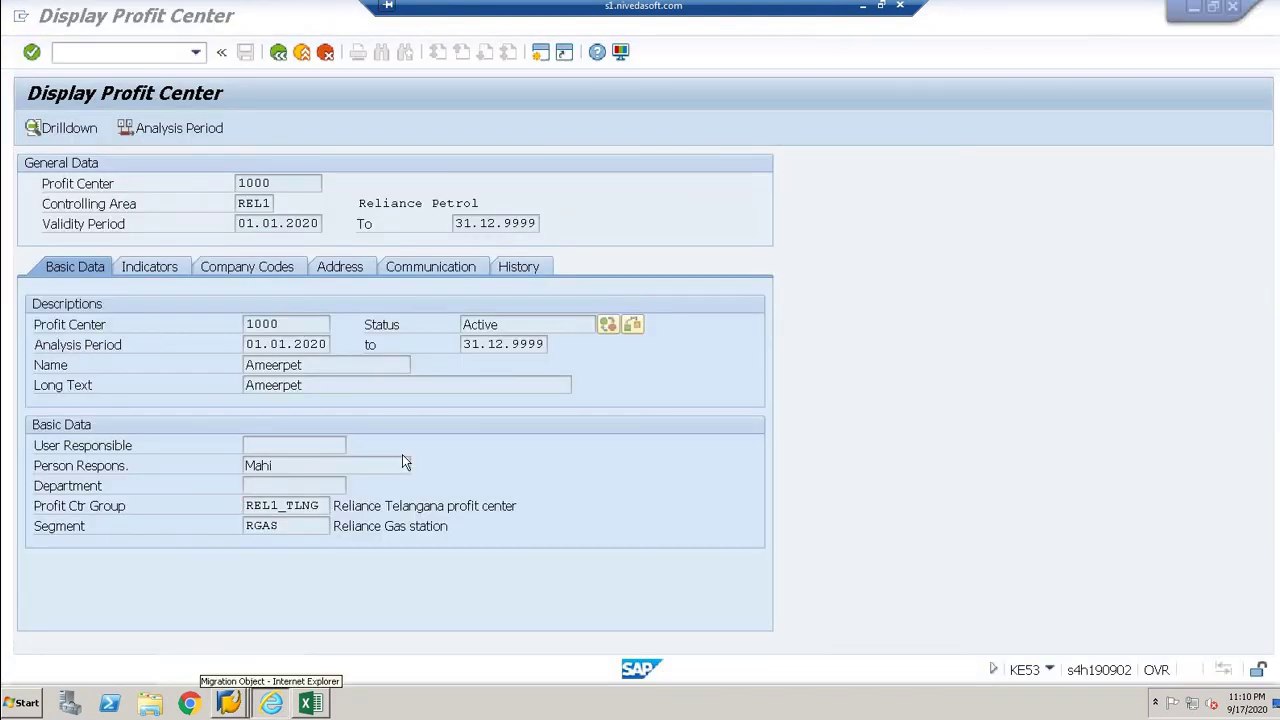
pyautogui.click(128, 51)
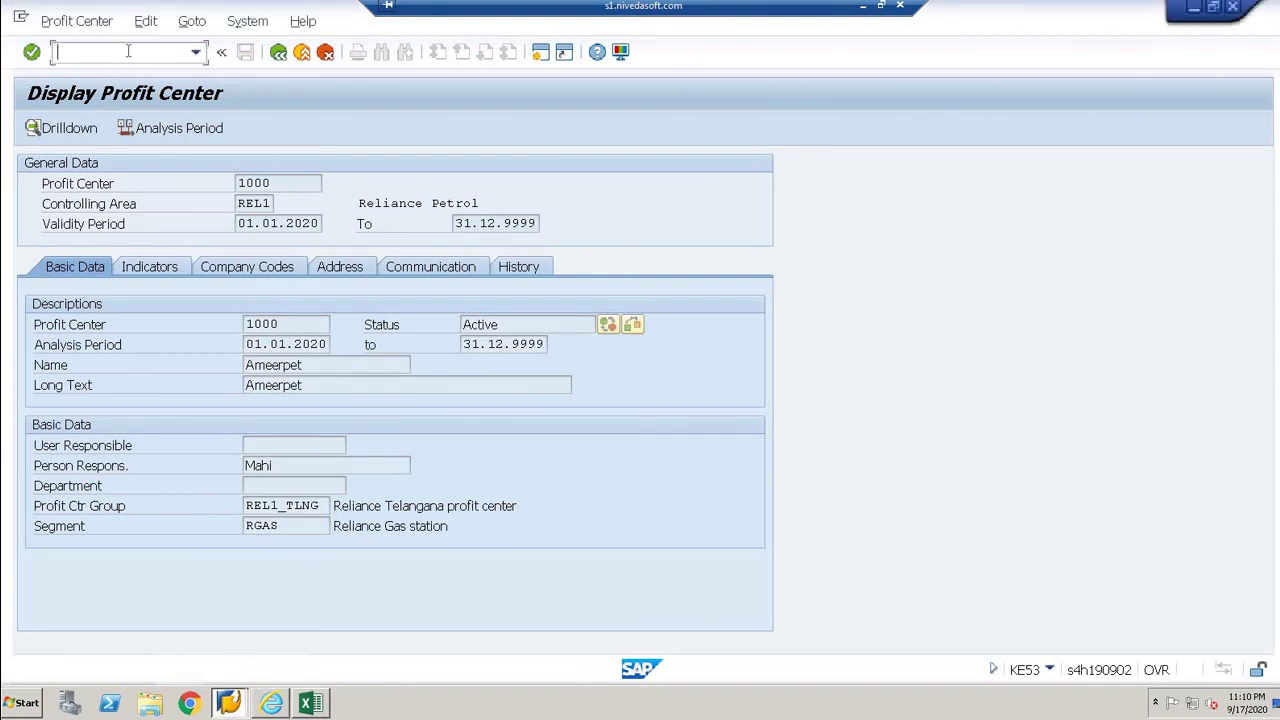
pyautogui.write('/nke53')
pyautogui.press('Return')
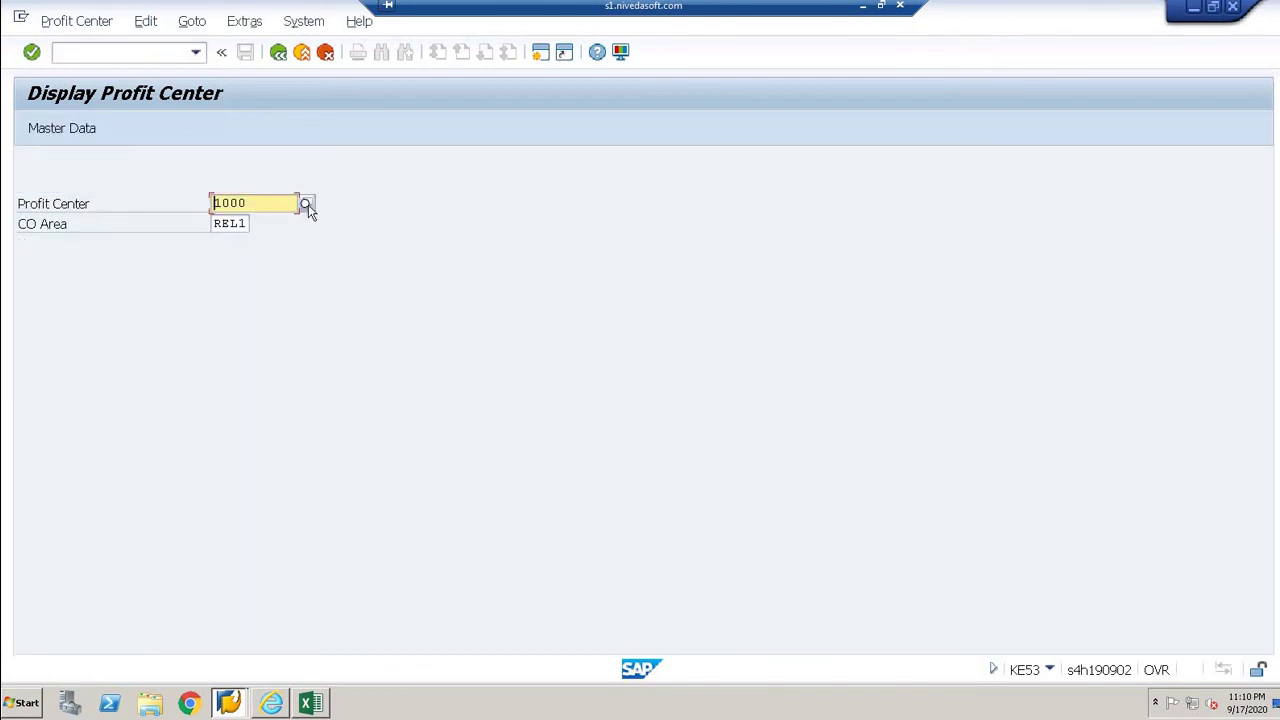
# - Search the Profit Center value help by profit center for all entries in controlling area REL1
pyautogui.click(306, 204)
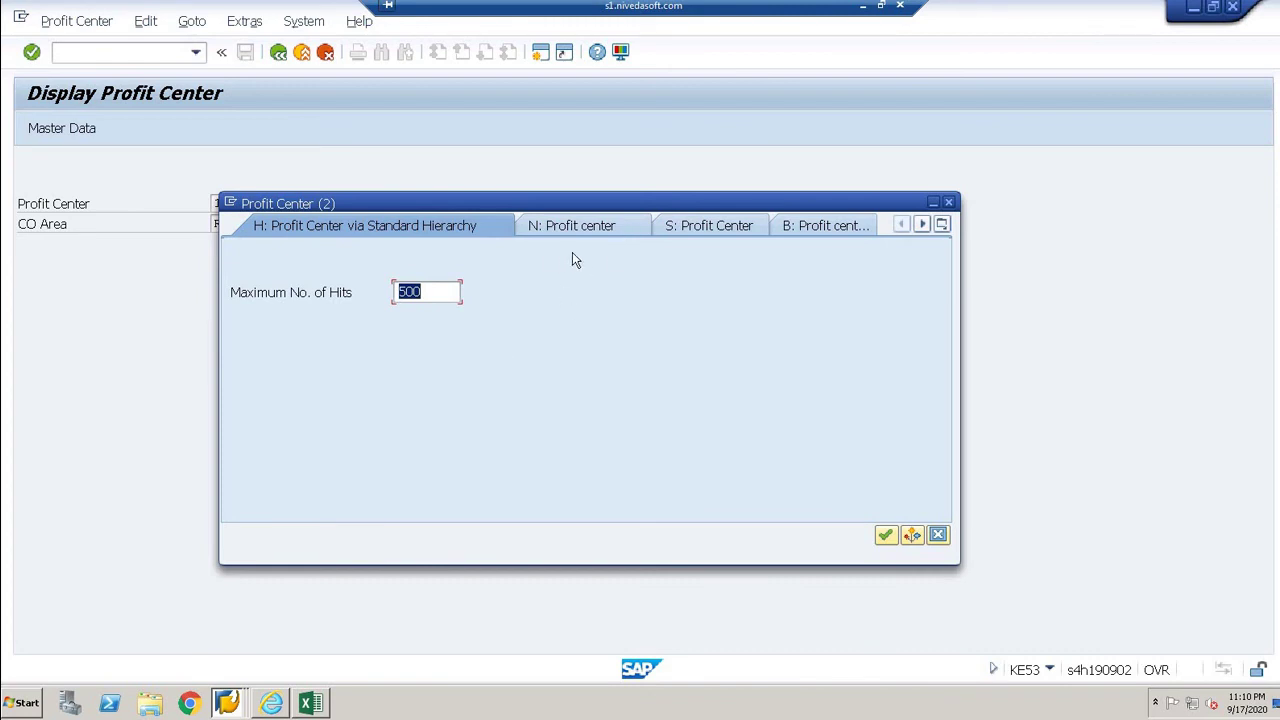
pyautogui.click(580, 225)
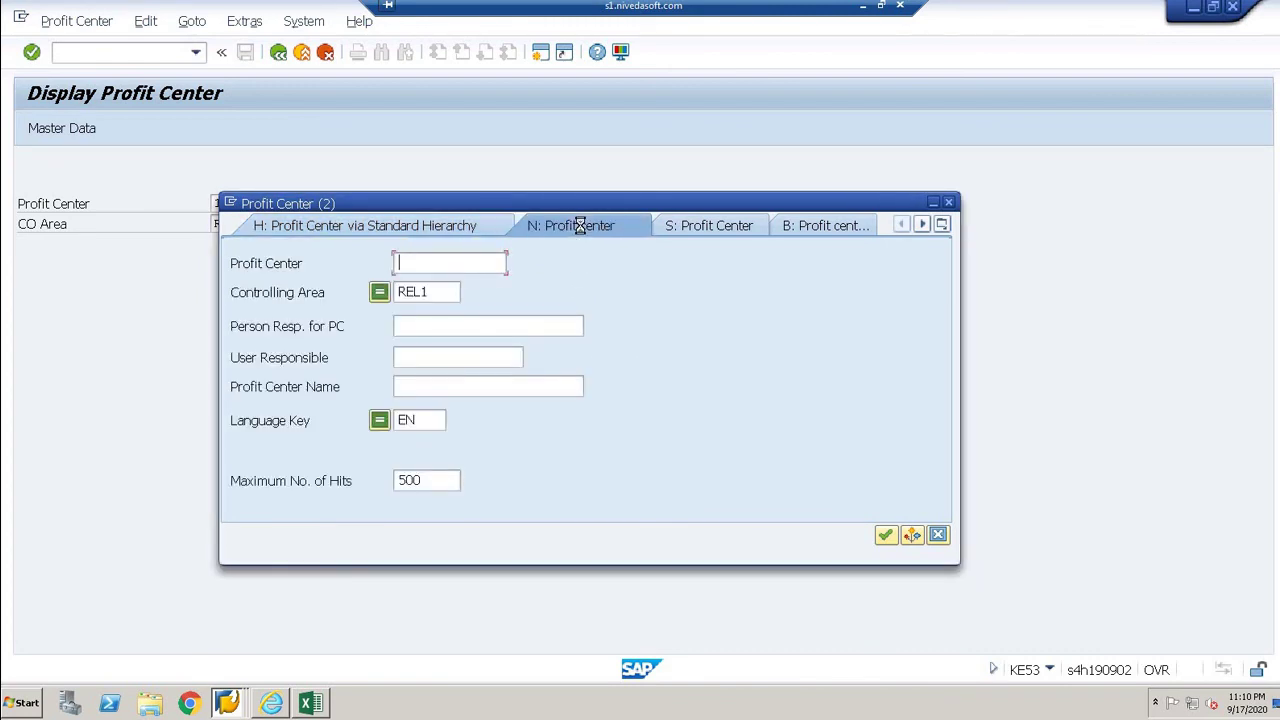
pyautogui.press('Return')
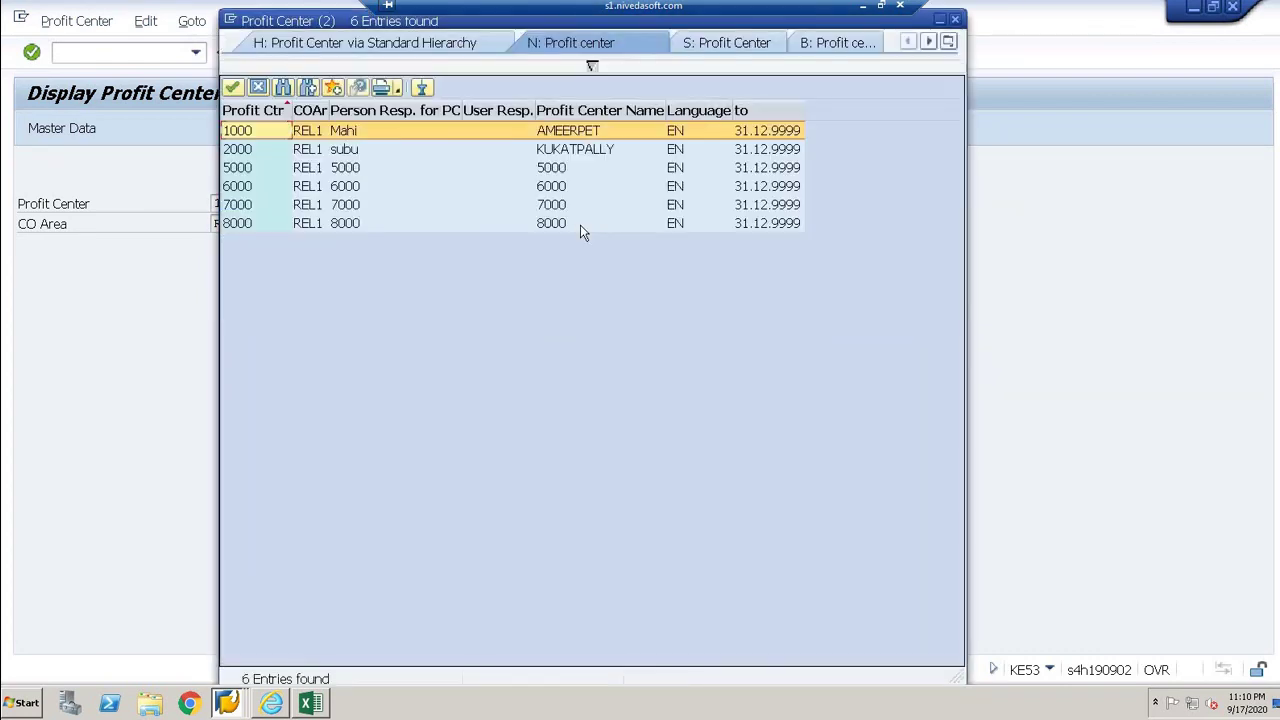
# - Check profit centers 5000, 6000, 7000 and 8000 in the hit list and compare them with the Profit center column in the Excel template
pyautogui.click(262, 166)
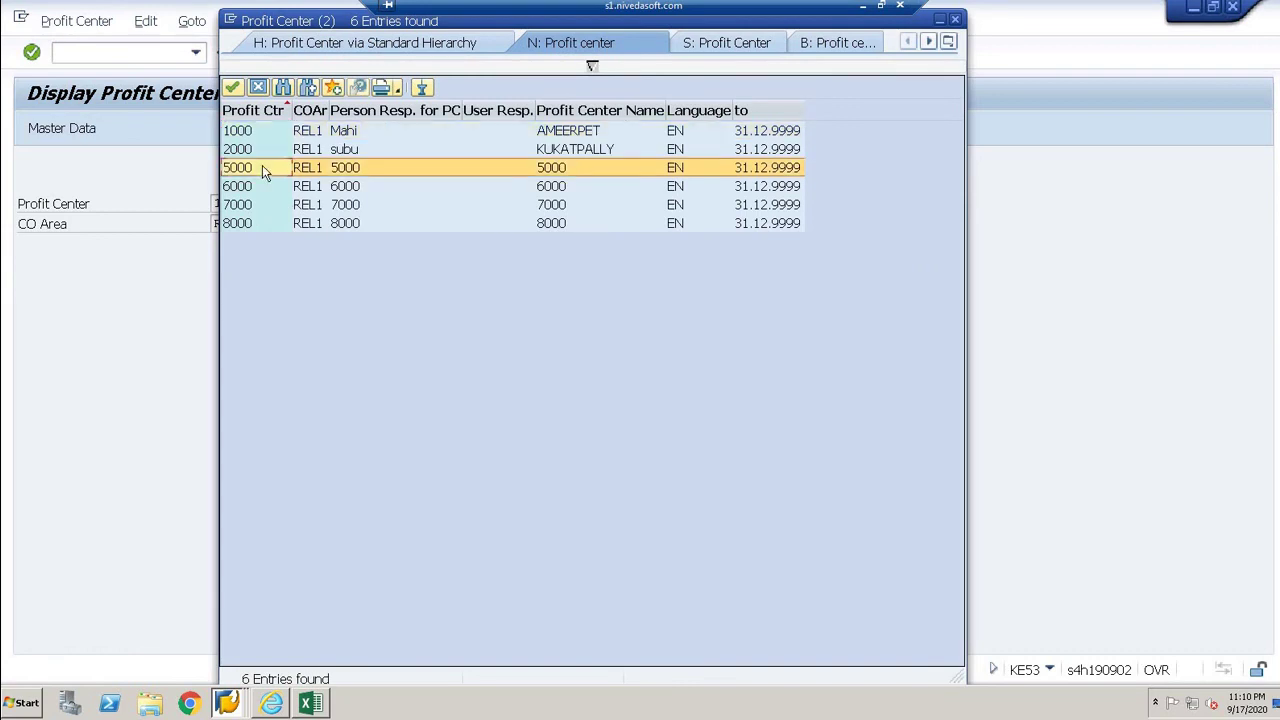
pyautogui.click(254, 190)
pyautogui.click(252, 208)
pyautogui.click(244, 220)
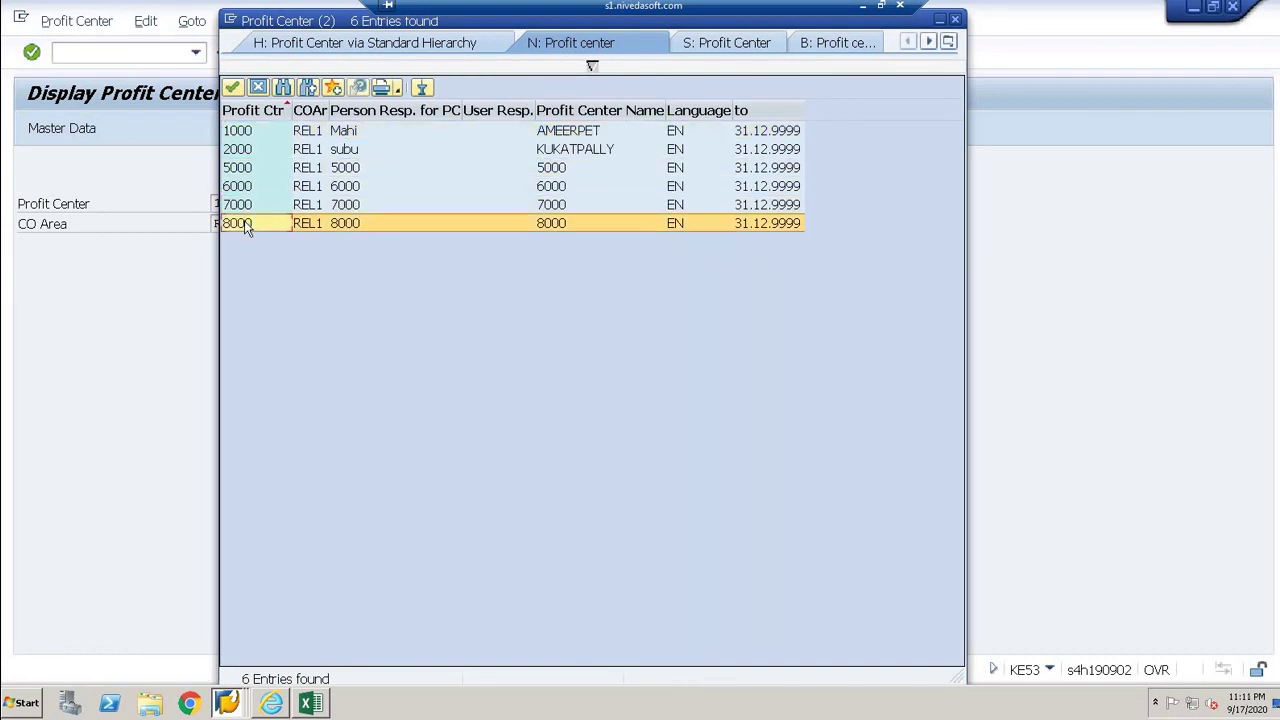
pyautogui.click(252, 170)
pyautogui.click(252, 190)
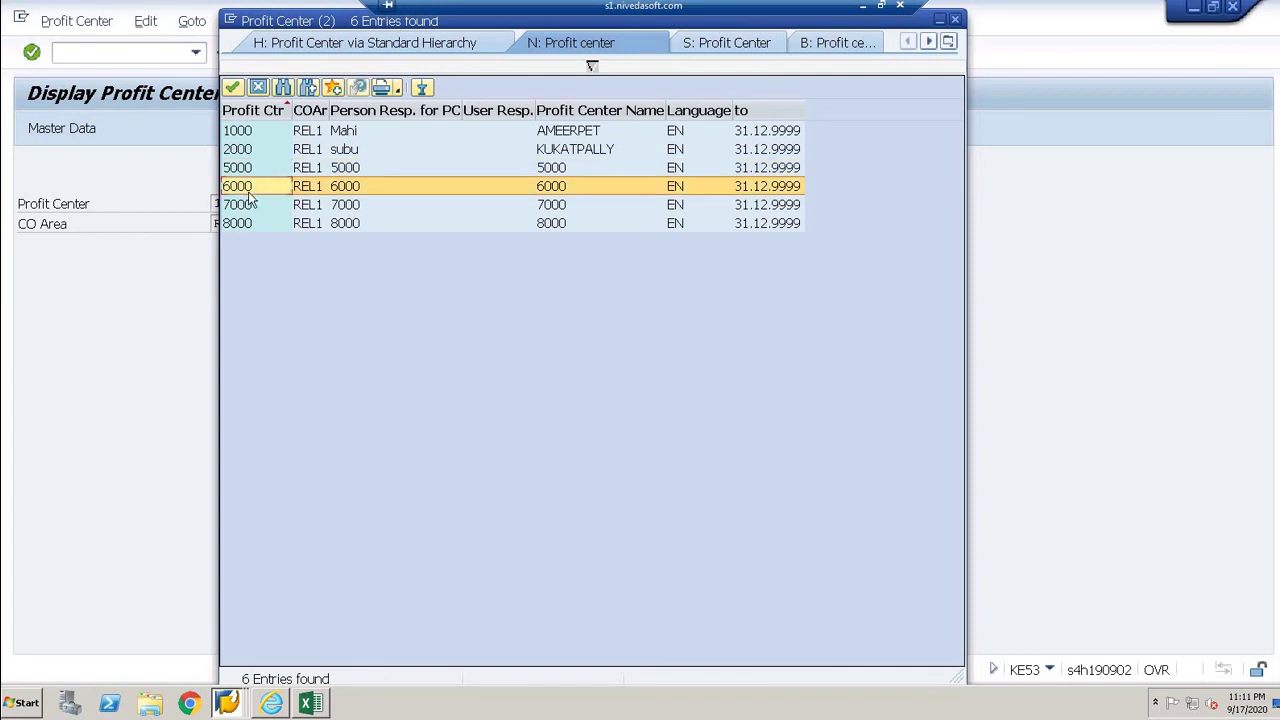
pyautogui.click(249, 223)
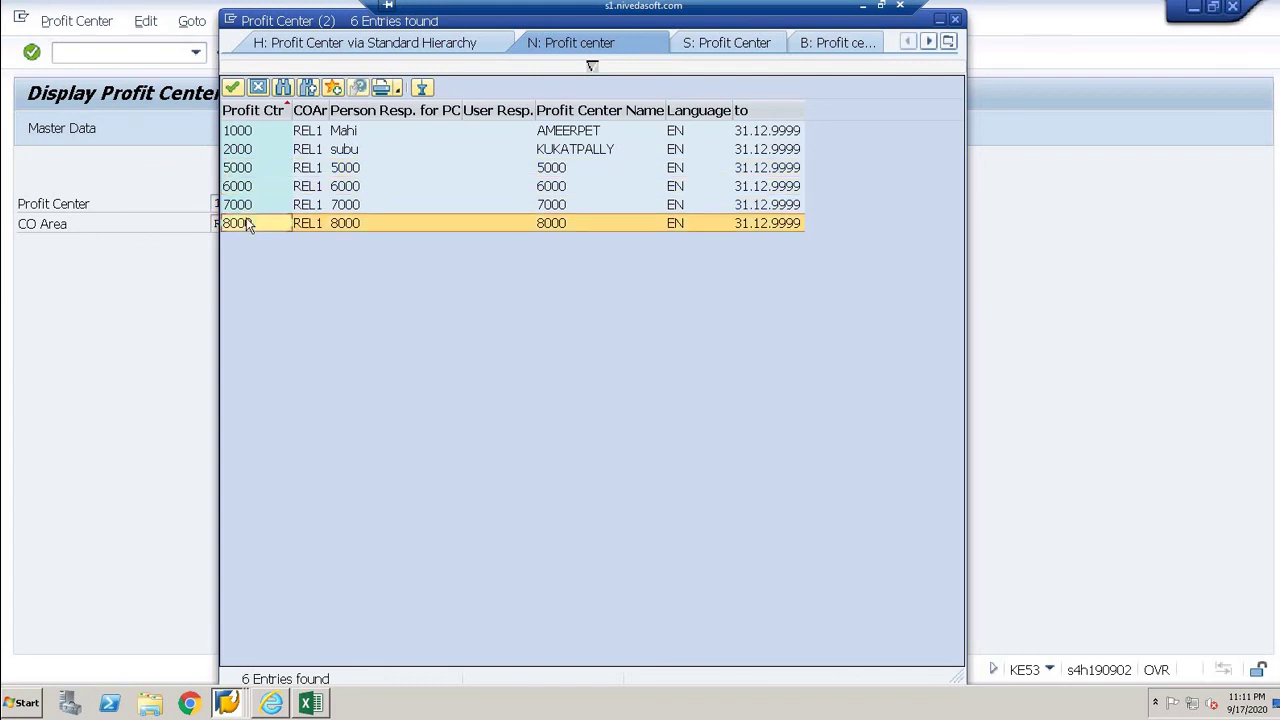
pyautogui.click(310, 703)
pyautogui.moveTo(195, 268); pyautogui.dragTo(201, 326)
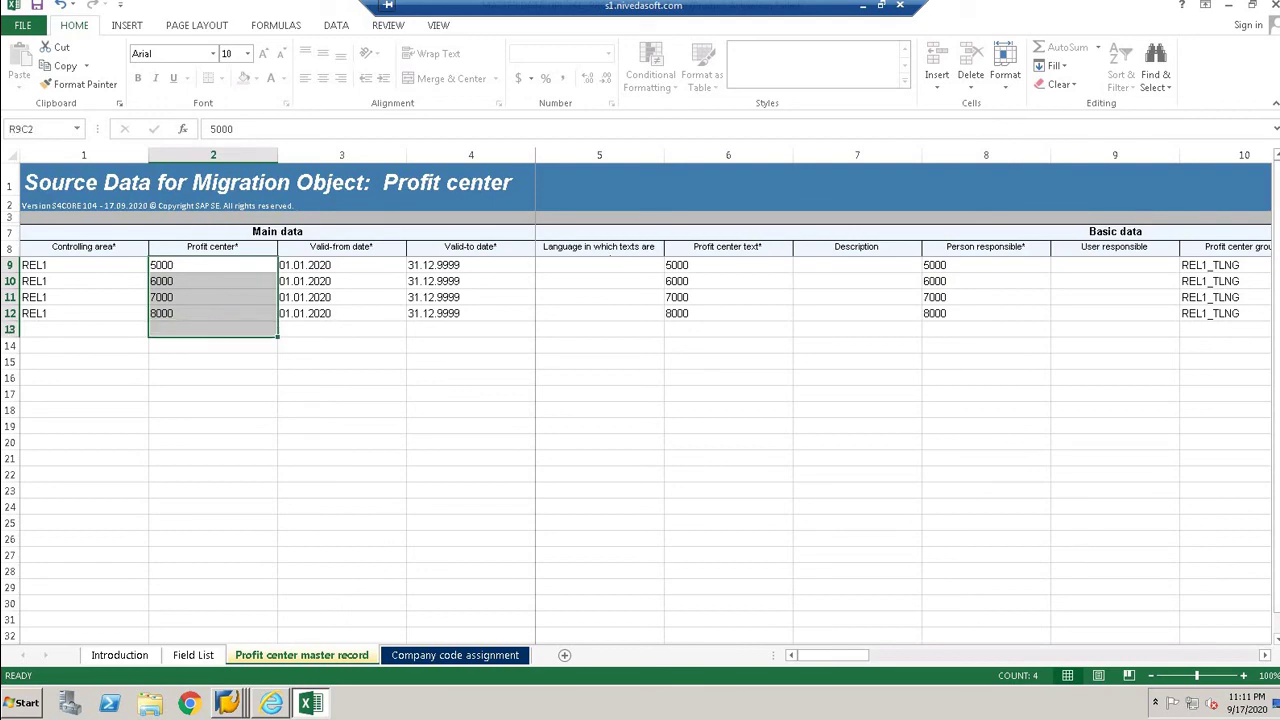
# - Switch to Notepad and add the closing line "Thanks for watching Guys, if you like my videos....Do sub"
pyautogui.click(863, 7)
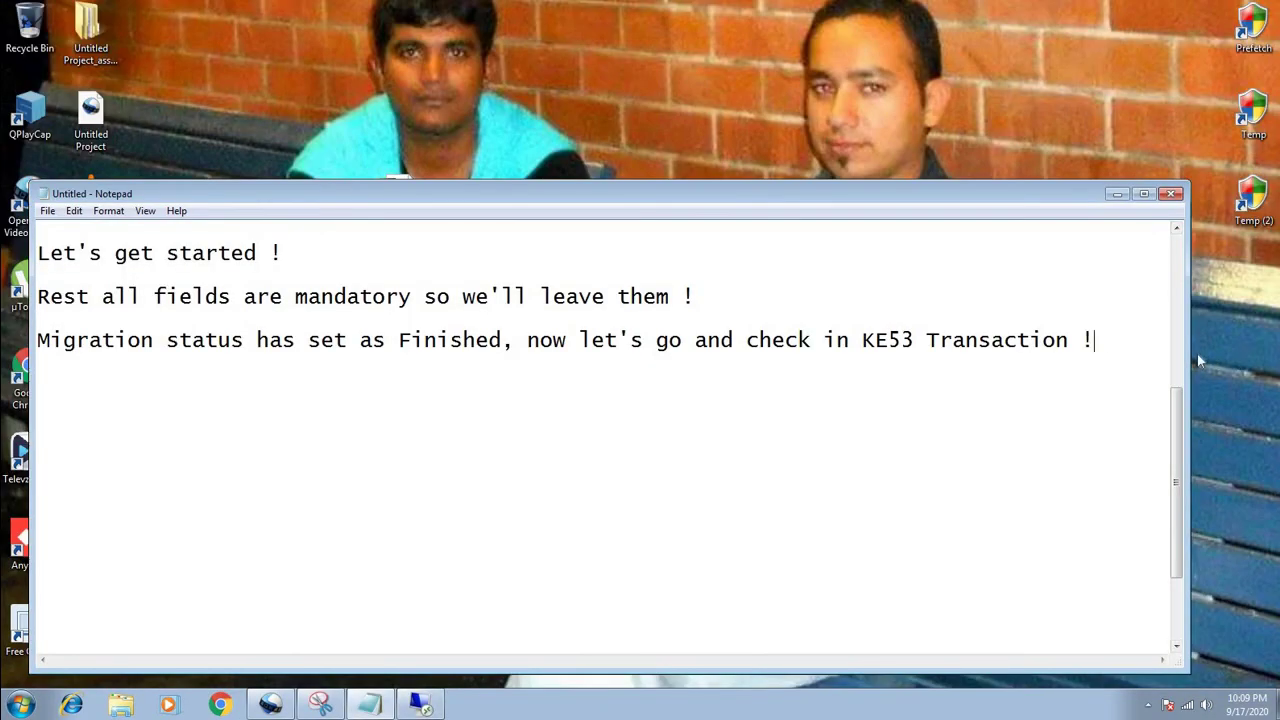
pyautogui.press('Return')
pyautogui.write('Thanks for wa')
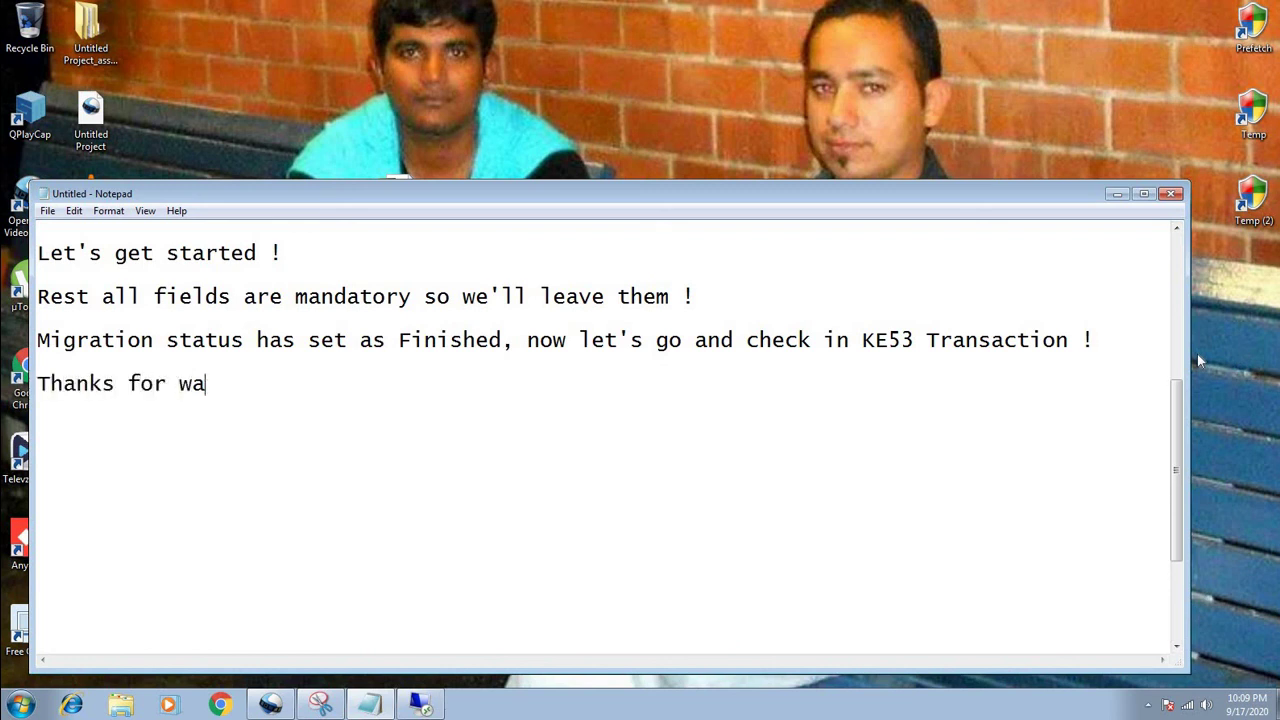
pyautogui.write('tching Guys,')
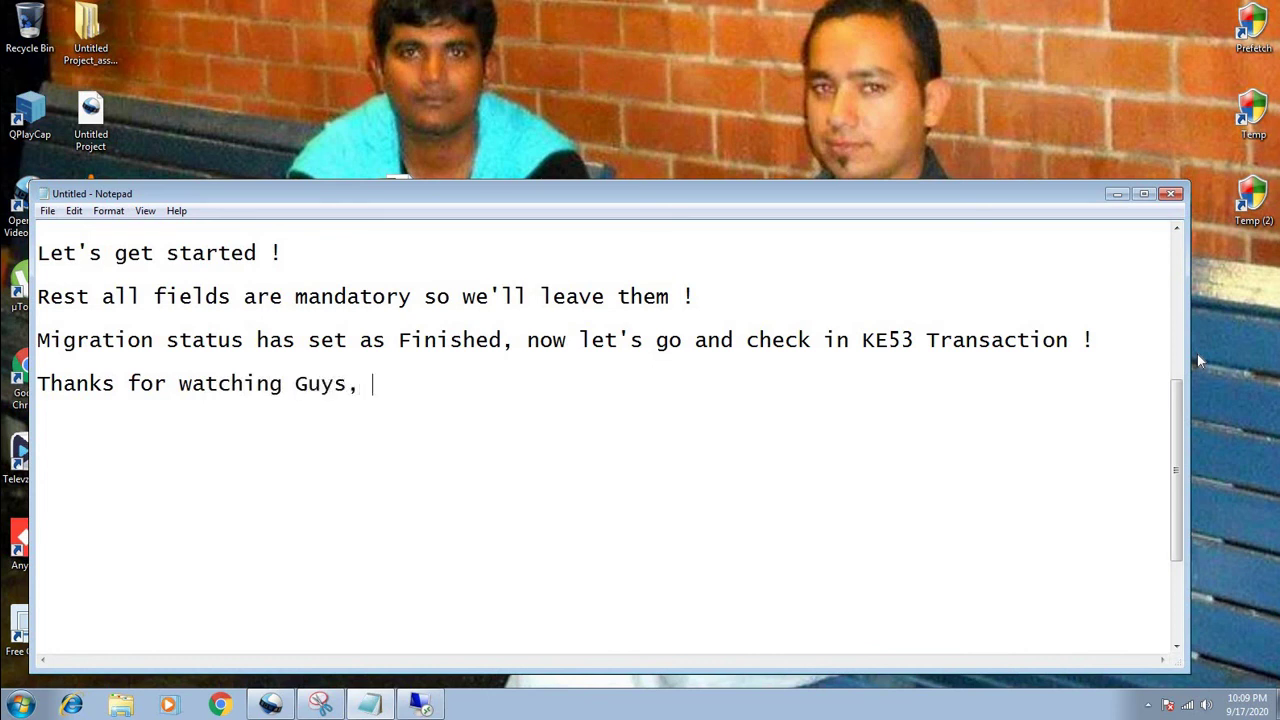
pyautogui.write(' if yoiu l')
pyautogui.press('BackSpace')
pyautogui.press('BackSpace')
pyautogui.press('BackSpace')
pyautogui.press('BackSpace')
pyautogui.write('u look')
pyautogui.press('BackSpace')
pyautogui.press('BackSpace')
pyautogui.press('BackSpace')
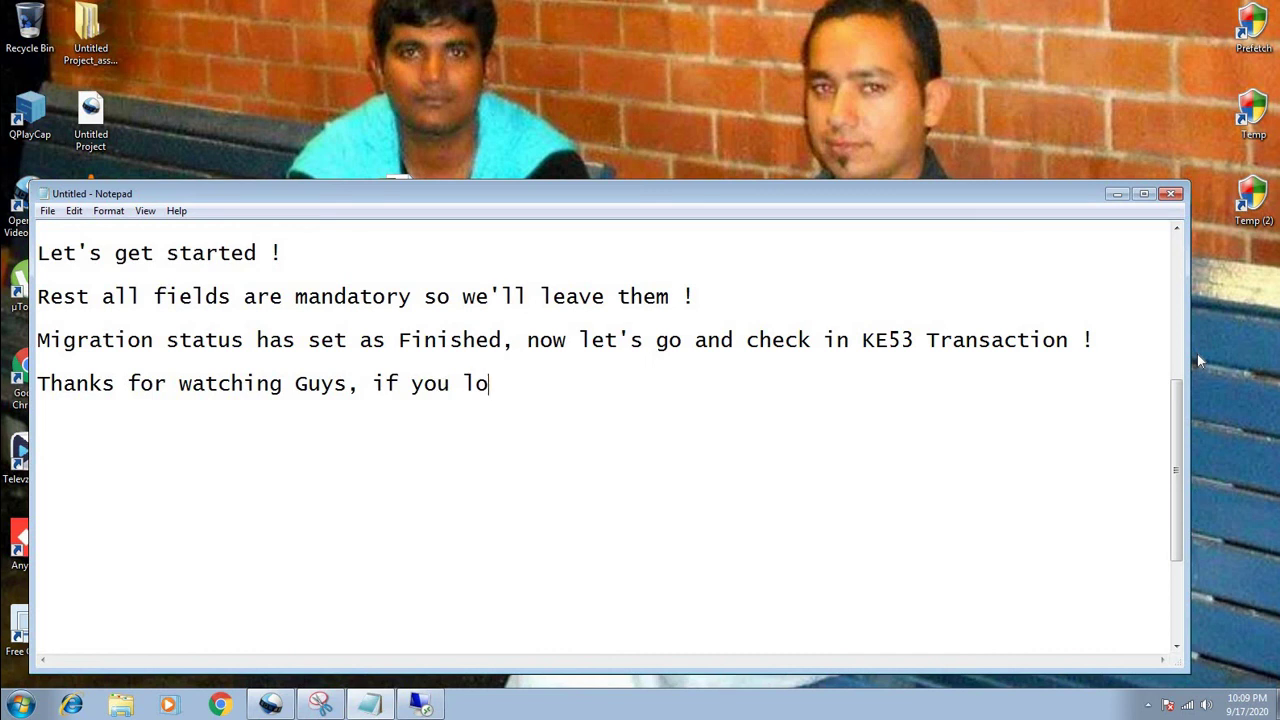
pyautogui.write('ike my vide')
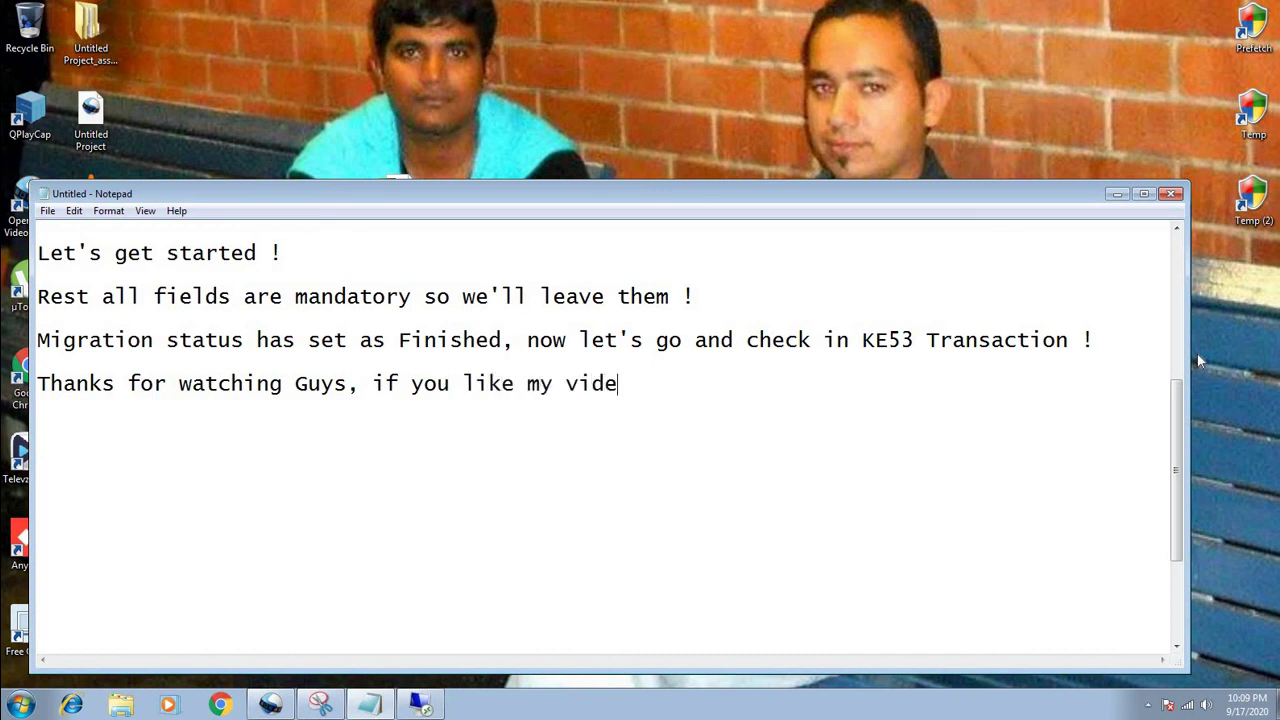
pyautogui.write('os....Do sub')
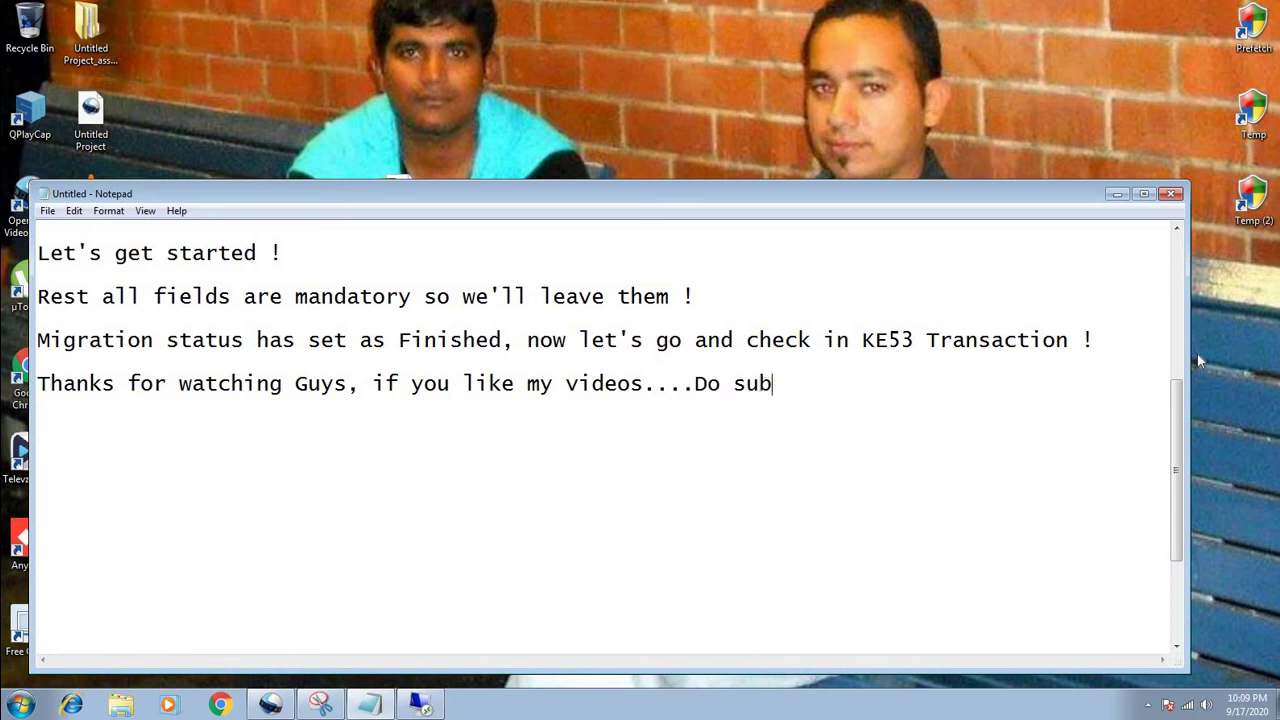